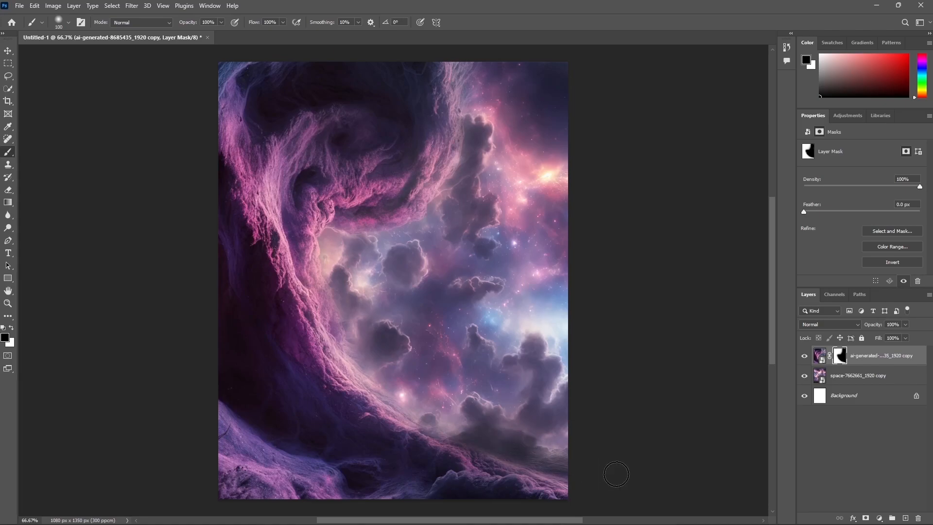
Enlarge the brush size to 400 px for work on the ai-generated layer's mask
{"action": "key", "text": "bracketright"}
{"action": "key", "text": "bracketright"}
{"action": "key", "text": "bracketright"}
{"action": "key", "text": "bracketright"}
{"action": "key", "text": "bracketright"}
{"action": "key", "text": "bracketright"}
{"action": "key", "text": "bracketright"}
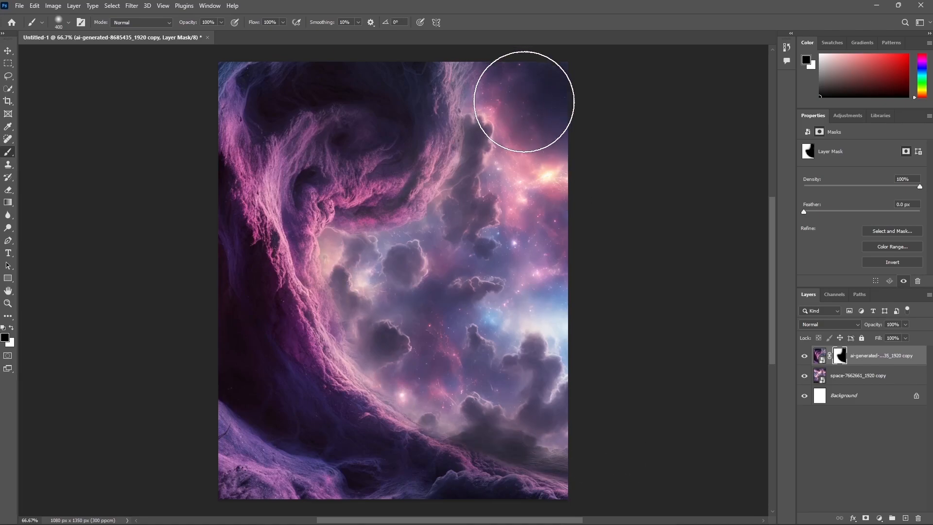
Shift the space background layer to the right behind the pink cloud, and select the ai-generated layer above it
{"action": "left_click", "coordinate": [820, 378]}
{"action": "key", "text": "ctrl+t"}
{"action": "left_click_drag", "start_coordinate": [502, 297], "coordinate": [555, 293]}
{"action": "key", "text": "Return"}
{"action": "key", "text": "alt+bracketright"}
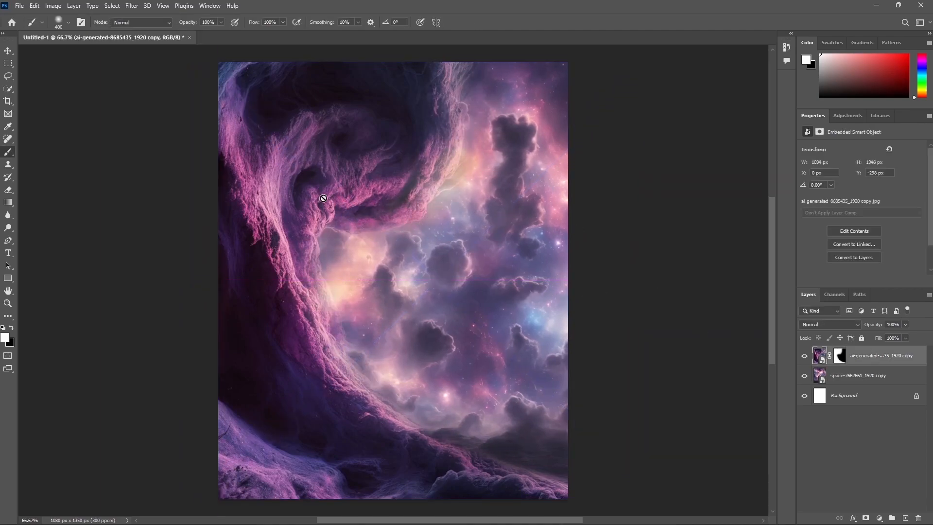
Place the night-4962422_1920 planet image across the middle of the canvas at X 14 px, Y 278 px
{"action": "left_click_drag", "start_coordinate": [416, 227], "coordinate": [417, 227]}
{"action": "left_click_drag", "start_coordinate": [483, 263], "coordinate": [488, 232]}
{"action": "key", "text": "Return"}
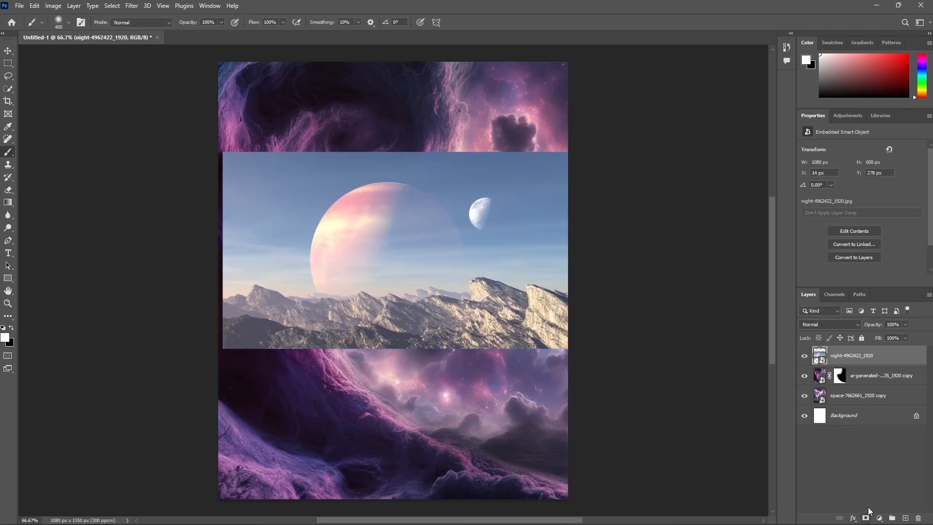
Add a layer mask to the night image and paint out the sky and mountains around the large planet
{"action": "left_click", "coordinate": [865, 518]}
{"action": "key", "text": "x"}
{"action": "mouse_move", "coordinate": [544, 156]}
{"action": "left_mouse_down"}
{"action": "mouse_move", "coordinate": [558, 232]}
{"action": "mouse_move", "coordinate": [534, 257]}
{"action": "mouse_move", "coordinate": [556, 320]}
{"action": "mouse_move", "coordinate": [519, 311]}
{"action": "mouse_move", "coordinate": [302, 336]}
{"action": "mouse_move", "coordinate": [497, 332]}
{"action": "mouse_move", "coordinate": [253, 243]}
{"action": "mouse_move", "coordinate": [203, 372]}
{"action": "mouse_move", "coordinate": [272, 420]}
{"action": "mouse_move", "coordinate": [270, 139]}
{"action": "mouse_move", "coordinate": [262, 215]}
{"action": "mouse_move", "coordinate": [449, 130]}
{"action": "mouse_move", "coordinate": [355, 117]}
{"action": "mouse_move", "coordinate": [281, 126]}
{"action": "mouse_move", "coordinate": [364, 146]}
{"action": "mouse_move", "coordinate": [468, 207]}
{"action": "mouse_move", "coordinate": [526, 317]}
{"action": "left_mouse_up"}
{"action": "key", "text": "bracketleft"}
{"action": "key", "text": "bracketleft"}
{"action": "key", "text": "bracketleft"}
{"action": "key", "text": "bracketleft"}
{"action": "key", "text": "bracketleft"}
{"action": "left_click_drag", "start_coordinate": [382, 149], "coordinate": [279, 294]}
{"action": "left_click_drag", "start_coordinate": [285, 228], "coordinate": [293, 269]}
Set the night layer's blend mode to Screen and move the planet upward on the canvas
{"action": "key", "text": "x"}
{"action": "left_click", "coordinate": [820, 356]}
{"action": "left_click", "coordinate": [830, 324]}
{"action": "left_click", "coordinate": [815, 360]}
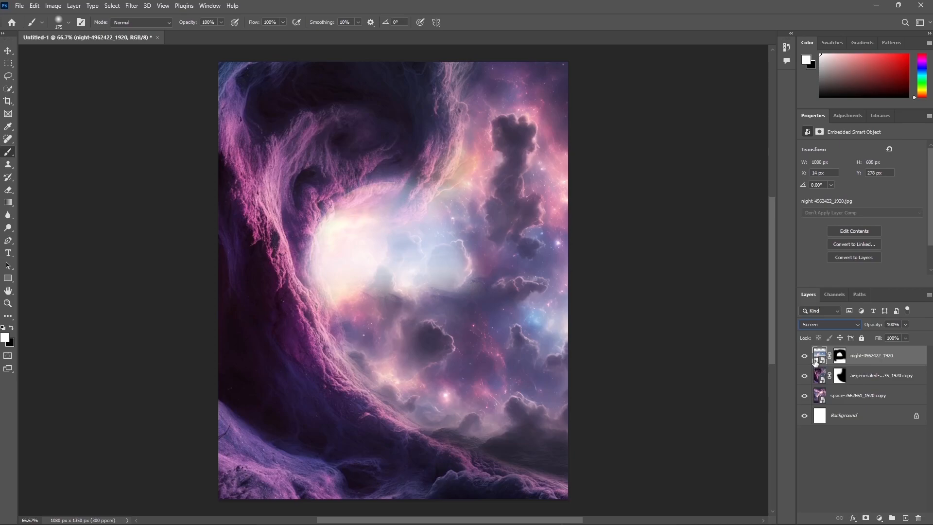
{"action": "key", "text": "ctrl+t"}
{"action": "left_click_drag", "start_coordinate": [444, 266], "coordinate": [456, 220]}
{"action": "key", "text": "Return"}
Mask out the upper swirling cloud of the ai-generated layer with a 400 px black brush, clearing the area around the planet
{"action": "left_click", "coordinate": [818, 374]}
{"action": "left_click", "coordinate": [840, 375]}
{"action": "key", "text": "x"}
{"action": "key", "text": "bracketright"}
{"action": "key", "text": "bracketright"}
{"action": "key", "text": "bracketright"}
{"action": "key", "text": "bracketright"}
{"action": "mouse_move", "coordinate": [448, 104]}
{"action": "left_mouse_down"}
{"action": "mouse_move", "coordinate": [467, 154]}
{"action": "mouse_move", "coordinate": [321, 93]}
{"action": "mouse_move", "coordinate": [282, 93]}
{"action": "mouse_move", "coordinate": [339, 185]}
{"action": "left_mouse_up"}
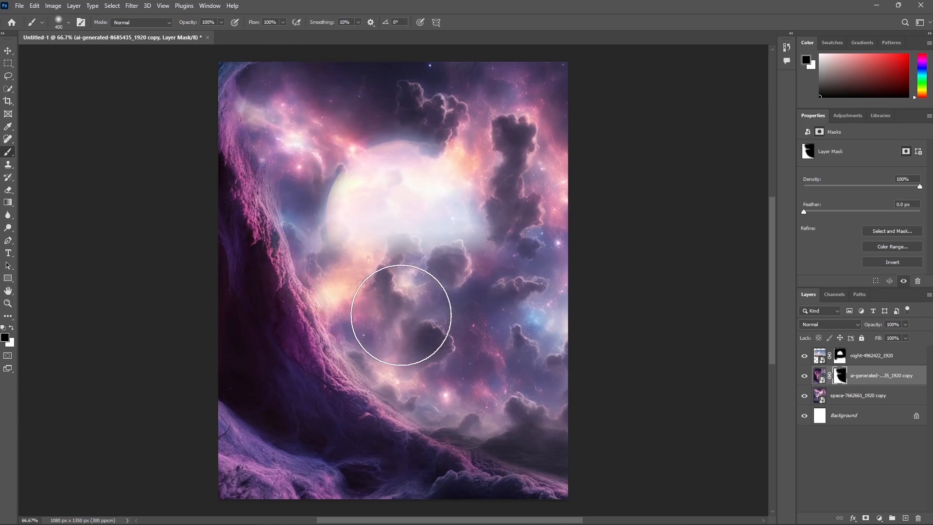
Paint white on the ai-generated layer's mask with a 300 px brush to restore the rocky slope's edge
{"action": "key", "text": "bracketleft"}
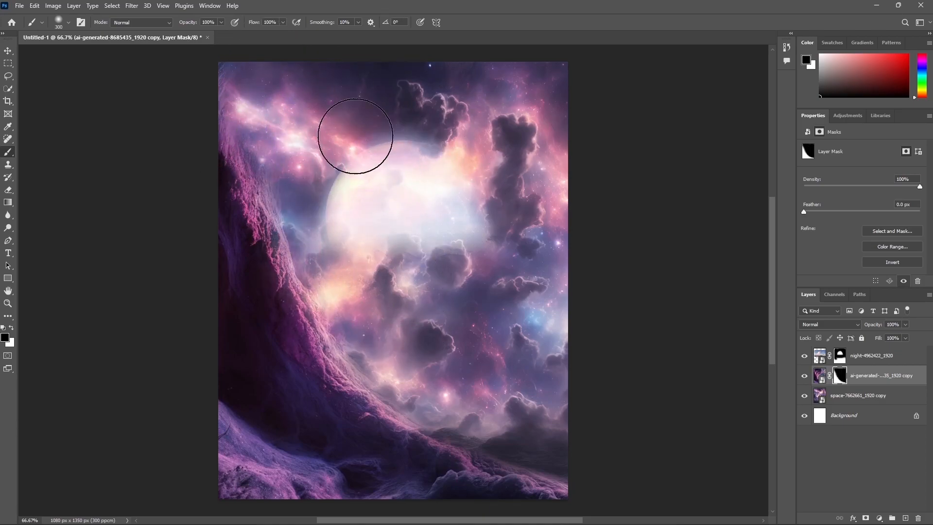
{"action": "key", "text": "x"}
{"action": "mouse_move", "coordinate": [206, 160]}
{"action": "left_mouse_down"}
{"action": "mouse_move", "coordinate": [291, 350]}
{"action": "mouse_move", "coordinate": [450, 462]}
{"action": "mouse_move", "coordinate": [578, 481]}
{"action": "left_mouse_up"}
Move the night planet layer further up and slightly left, to X 26 px, Y 87 px
{"action": "left_click", "coordinate": [821, 358]}
{"action": "key", "text": "ctrl+t"}
{"action": "left_click_drag", "start_coordinate": [523, 240], "coordinate": [512, 217]}
{"action": "key", "text": "Return"}
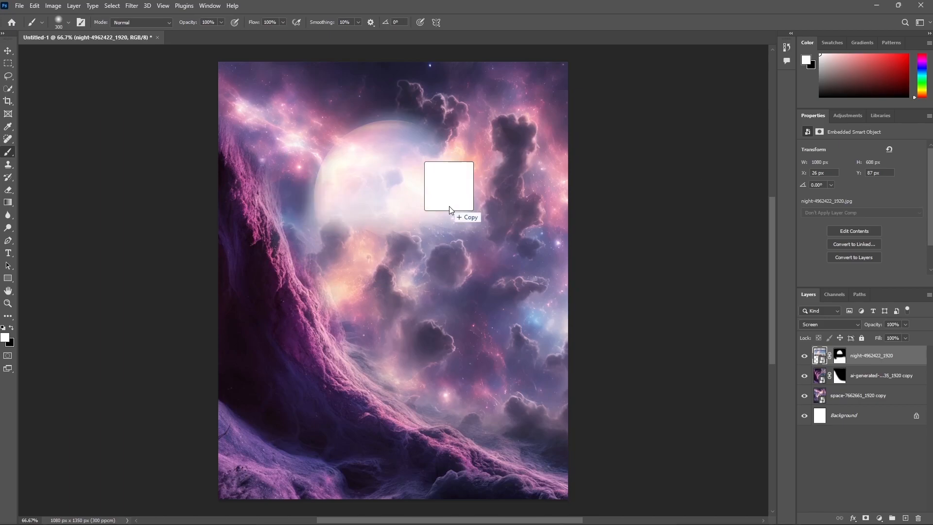
Place two falling-leaves overlays over the scene and scale the second up to 18.46% so it spans the canvas width
{"action": "left_click_drag", "start_coordinate": [447, 199], "coordinate": [454, 161]}
{"action": "left_click", "coordinate": [480, 22]}
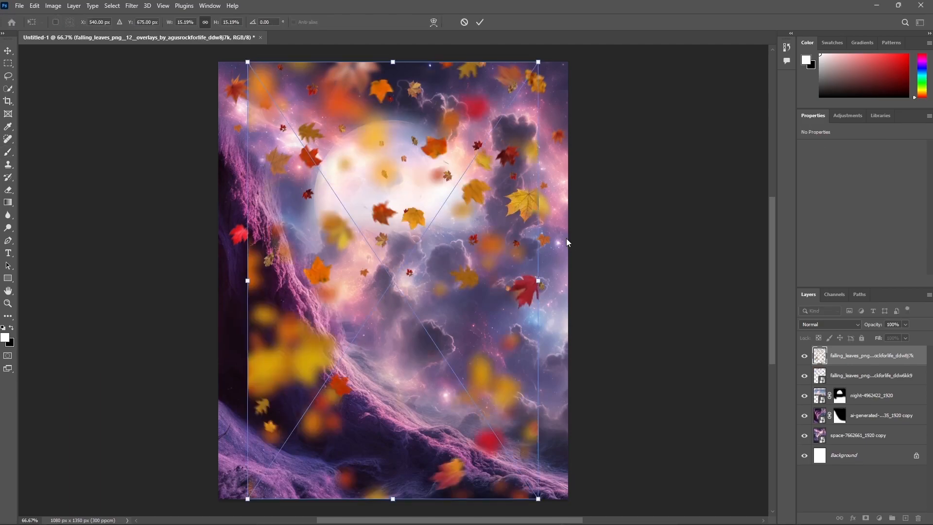
{"action": "left_click_drag", "start_coordinate": [539, 280], "coordinate": [572, 280]}
{"action": "left_click_drag", "start_coordinate": [247, 280], "coordinate": [218, 280]}
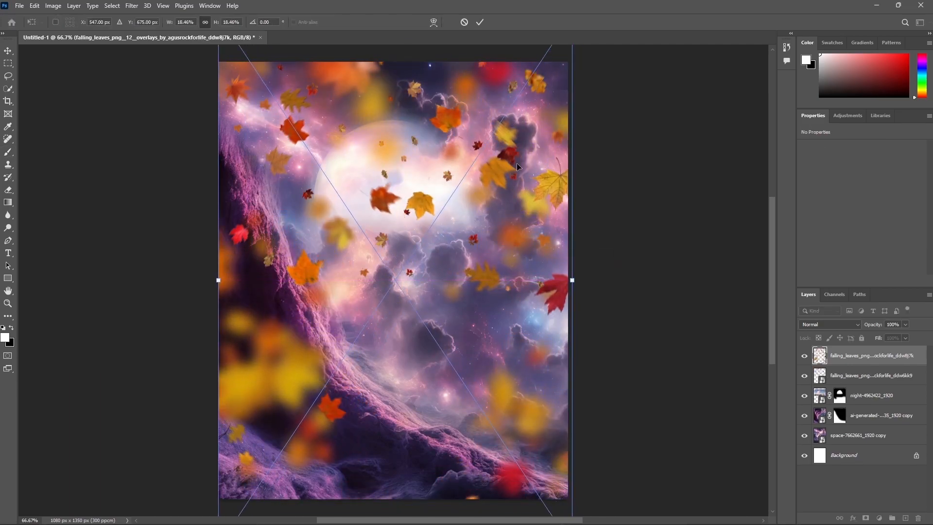
{"action": "left_click_drag", "start_coordinate": [508, 263], "coordinate": [511, 249]}
{"action": "left_click", "coordinate": [481, 22]}
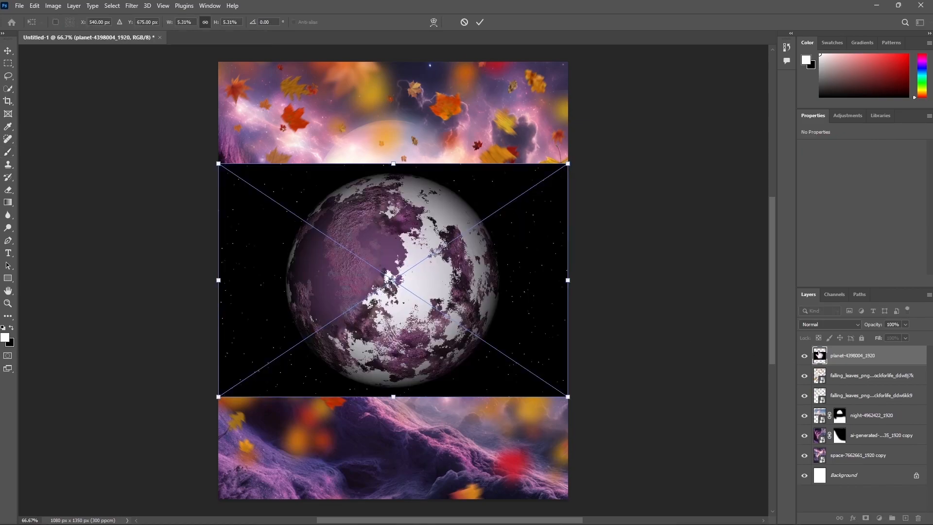
Set the placed planet-4398004_1920 image to Screen blending and move it over the glowing moon, at X 554 px, Y 492 px
{"action": "left_click", "coordinate": [829, 324]}
{"action": "left_click", "coordinate": [807, 363]}
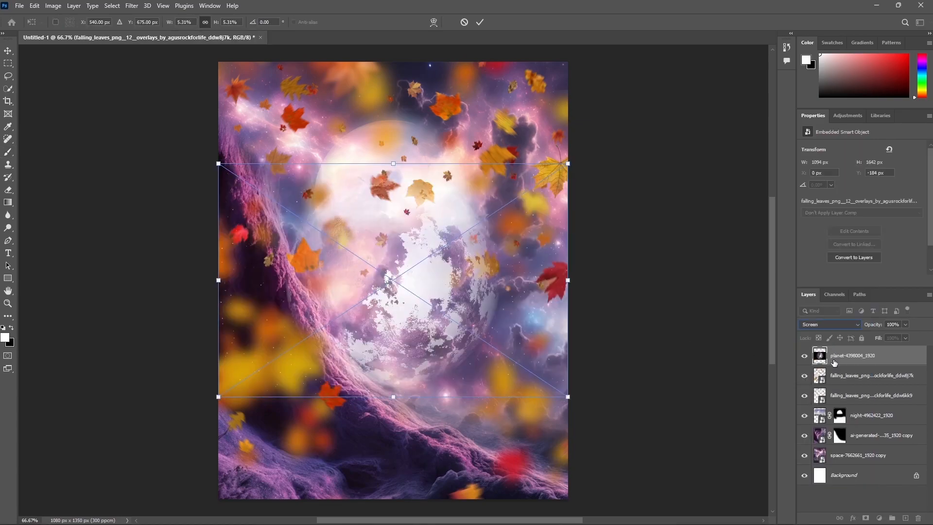
{"action": "left_click_drag", "start_coordinate": [465, 281], "coordinate": [470, 225]}
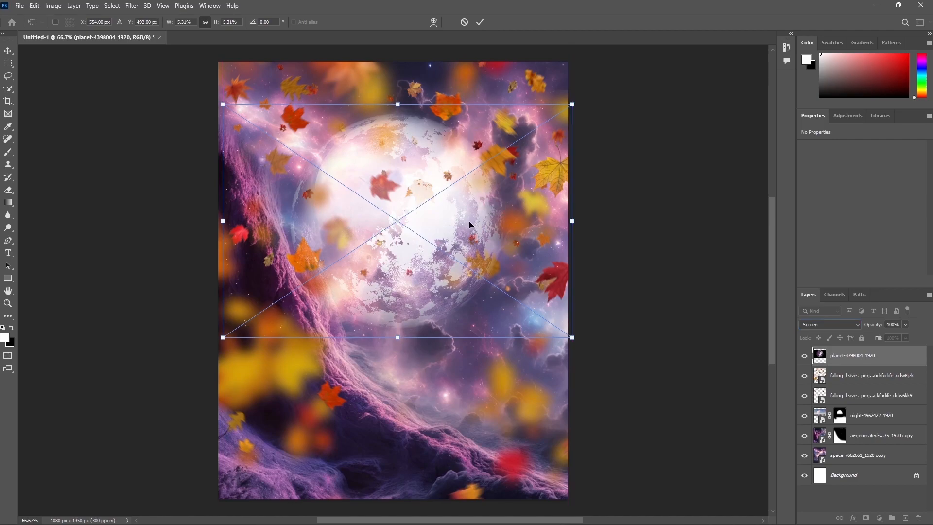
{"action": "left_click", "coordinate": [480, 22]}
Place the black umbrella image above the planet and add a layer mask to it
{"action": "left_click_drag", "start_coordinate": [287, 285], "coordinate": [407, 323]}
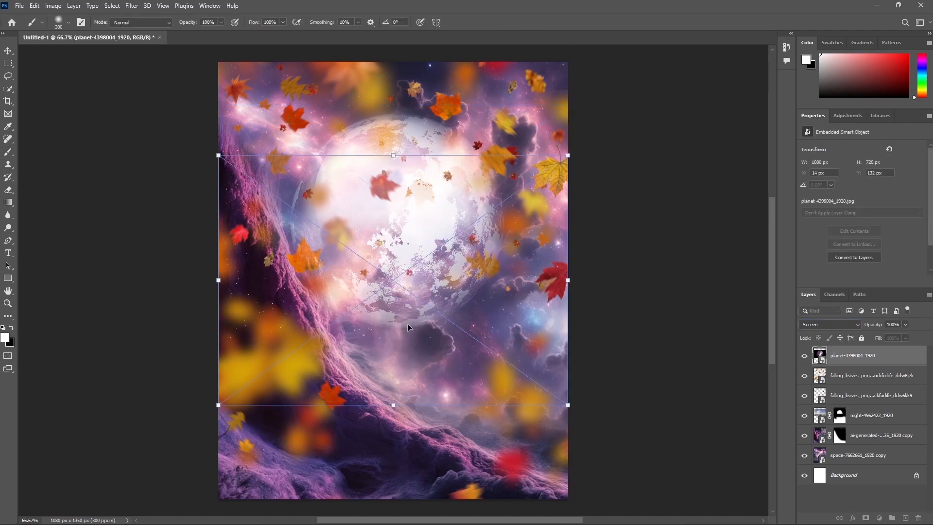
{"action": "key", "text": "Return"}
{"action": "left_click", "coordinate": [866, 518]}
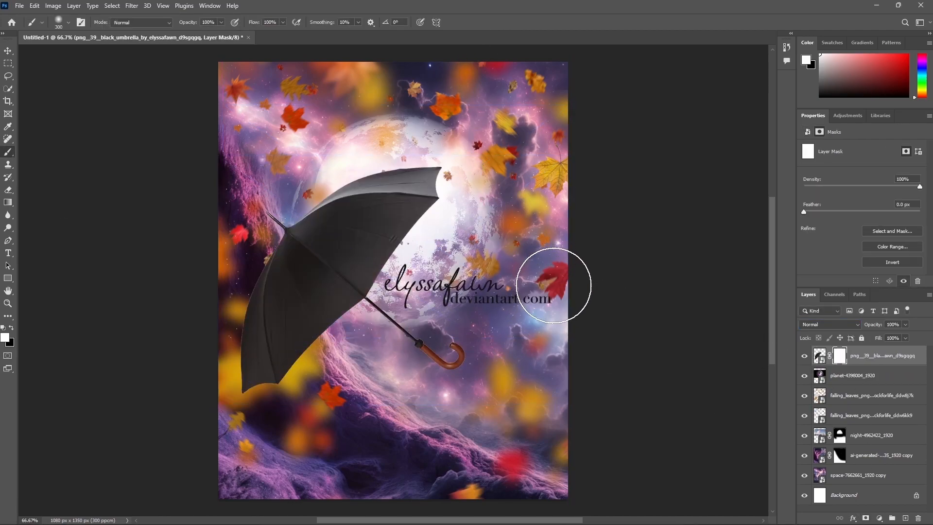
Paint out the watermark text beside the umbrella on its mask with a 125 px black brush
{"action": "left_click", "coordinate": [11, 327]}
{"action": "key", "text": "bracketleft"}
{"action": "key", "text": "bracketleft"}
{"action": "key", "text": "bracketleft"}
{"action": "key", "text": "bracketleft"}
{"action": "key", "text": "bracketleft"}
{"action": "mouse_move", "coordinate": [422, 284]}
{"action": "left_mouse_down"}
{"action": "mouse_move", "coordinate": [399, 296]}
{"action": "mouse_move", "coordinate": [521, 289]}
{"action": "mouse_move", "coordinate": [532, 276]}
{"action": "mouse_move", "coordinate": [553, 291]}
{"action": "left_mouse_up"}
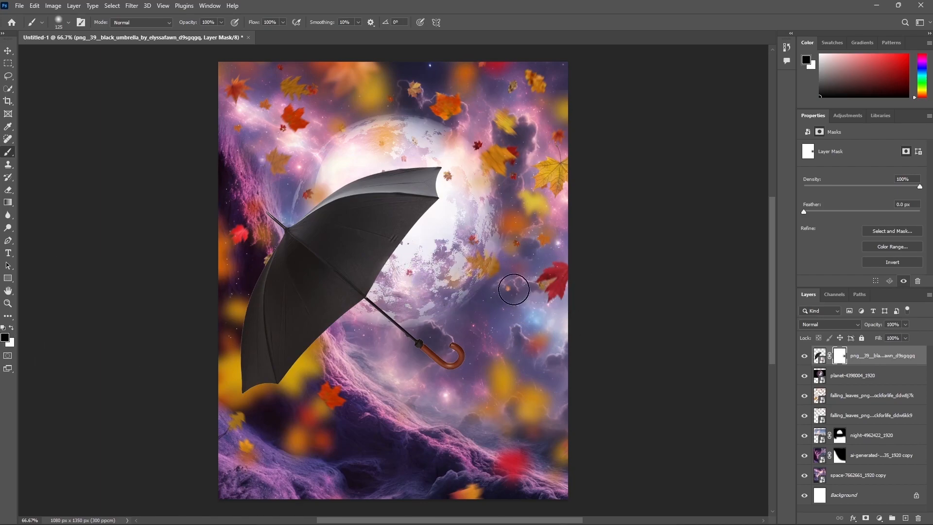
Scale the umbrella to 40.42%, rotate it to -78.99° and move it to the canvas's lower-left corner
{"action": "left_click", "coordinate": [821, 355]}
{"action": "key", "text": "ctrl+t"}
{"action": "left_click_drag", "start_coordinate": [393, 165], "coordinate": [376, 294]}
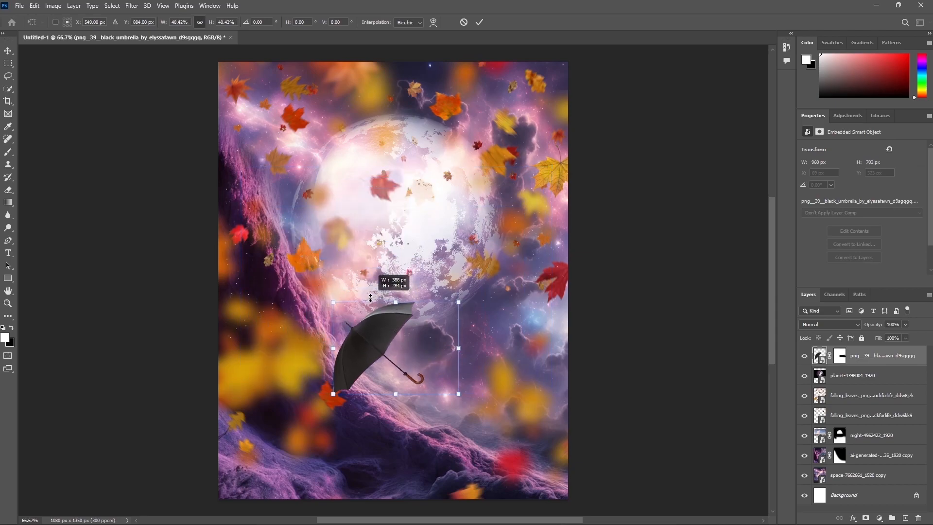
{"action": "left_click_drag", "start_coordinate": [481, 300], "coordinate": [374, 275]}
{"action": "left_click_drag", "start_coordinate": [397, 311], "coordinate": [288, 410]}
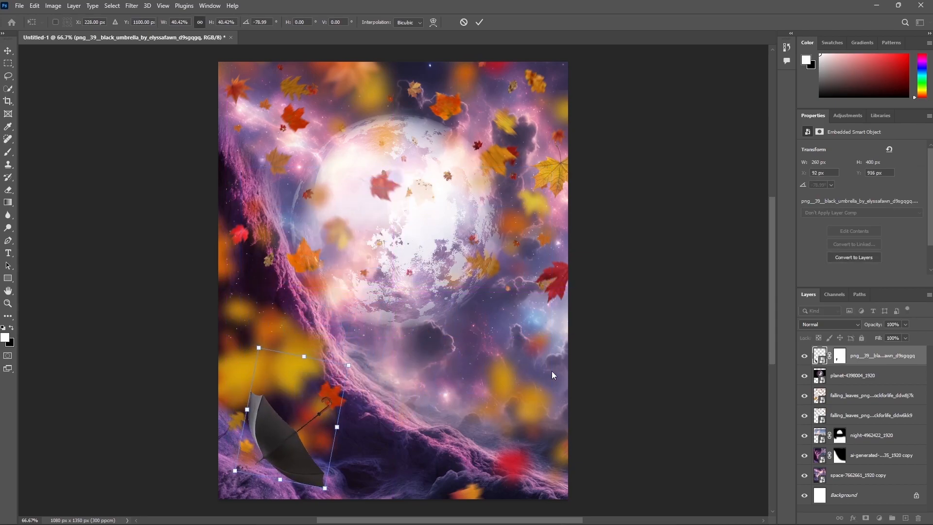
{"action": "key", "text": "Return"}
Move the falling-leaves ddw8j7k overlay down to X -14 px, Y 0 px
{"action": "left_click", "coordinate": [870, 395]}
{"action": "key", "text": "ctrl+t"}
{"action": "left_click_drag", "start_coordinate": [503, 300], "coordinate": [497, 362]}
{"action": "left_click", "coordinate": [479, 24]}
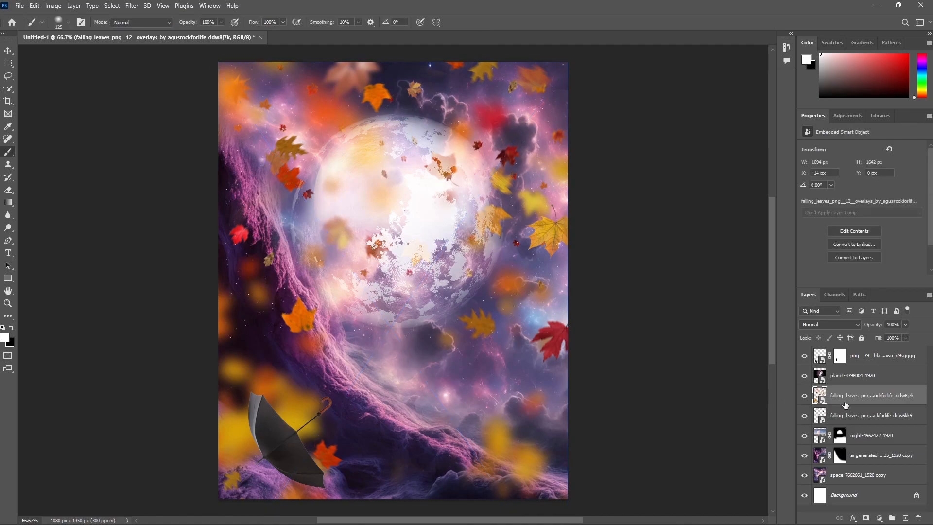
Duplicate the umbrella layer, move the copy to the canvas's upper-right corner and rotate it 57.02°
{"action": "left_click", "coordinate": [862, 358]}
{"action": "key", "text": "ctrl+j"}
{"action": "key", "text": "ctrl+t"}
{"action": "left_click_drag", "start_coordinate": [292, 389], "coordinate": [554, 158]}
{"action": "left_click_drag", "start_coordinate": [485, 163], "coordinate": [519, 78]}
{"action": "left_click_drag", "start_coordinate": [586, 93], "coordinate": [574, 108]}
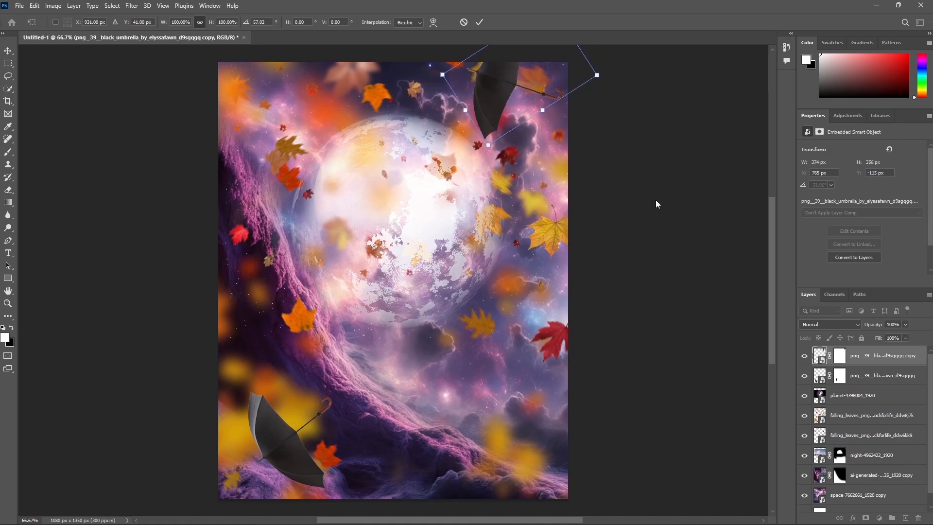
{"action": "key", "text": "Return"}
Check the planet, rock and space layers by toggling the visibility of the lower two and selecting the masks
{"action": "key", "text": "b"}
{"action": "left_click", "coordinate": [837, 475]}
{"action": "key", "text": "x"}
{"action": "left_click", "coordinate": [805, 475]}
{"action": "left_click", "coordinate": [805, 475]}
{"action": "left_click", "coordinate": [805, 495]}
{"action": "left_click", "coordinate": [805, 495]}
{"action": "left_click", "coordinate": [841, 494]}
{"action": "left_click", "coordinate": [840, 455]}
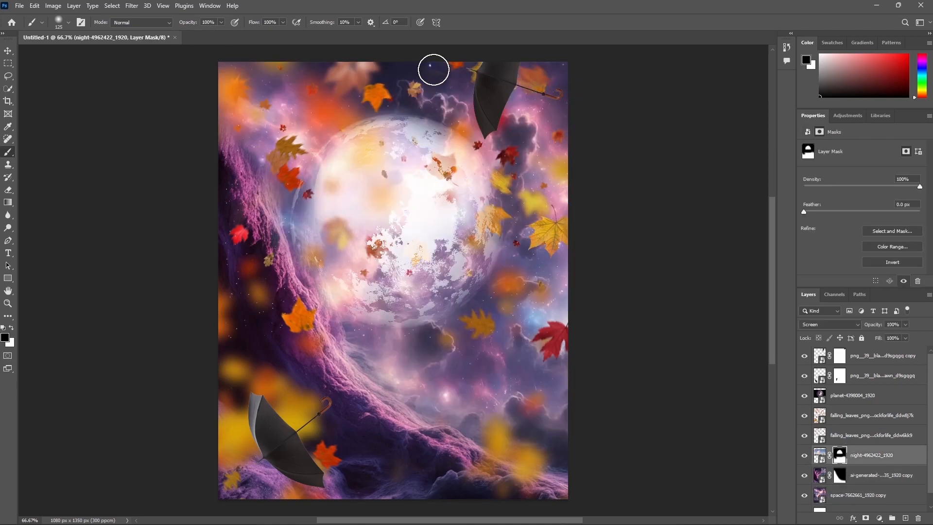
Place the asteroids_pack_07 image above the umbrella copy and add a layer mask to it
{"action": "left_click", "coordinate": [868, 359]}
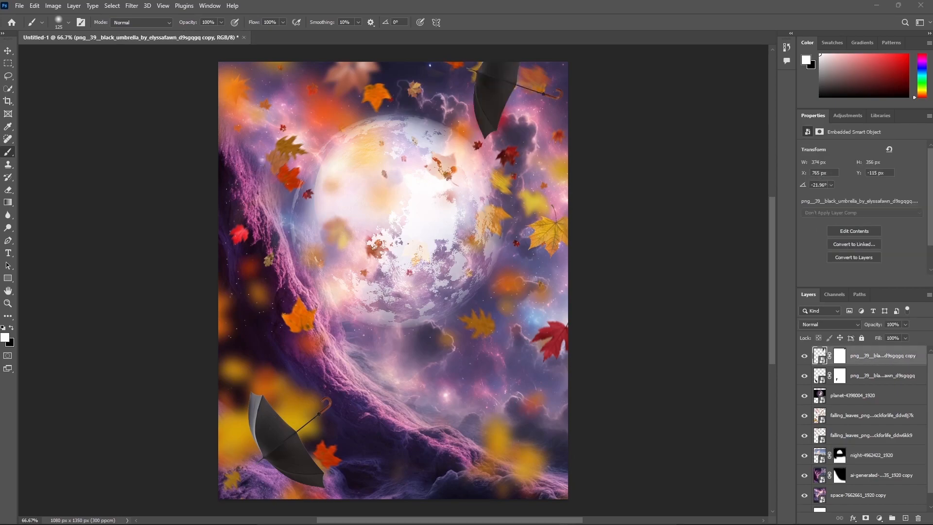
{"action": "left_click_drag", "start_coordinate": [416, 279], "coordinate": [459, 243]}
{"action": "key", "text": "Return"}
{"action": "left_click", "coordinate": [865, 518]}
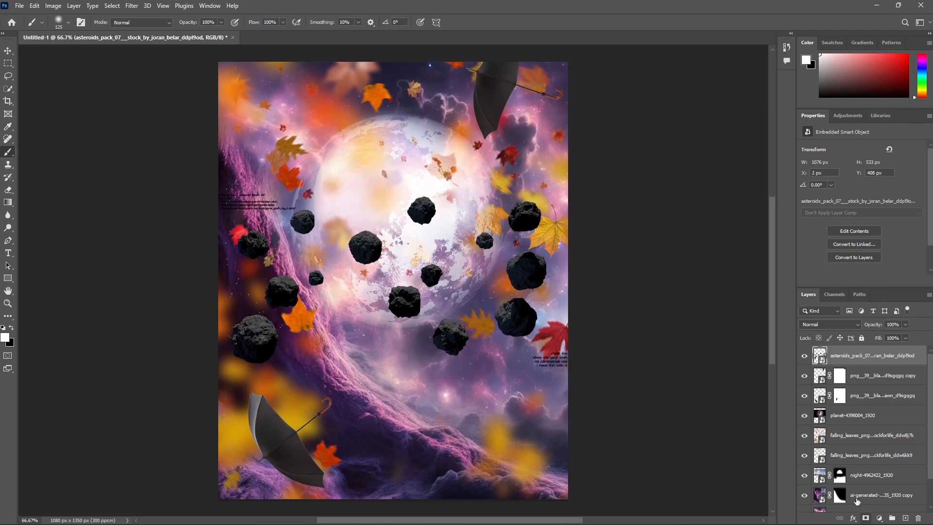
Paint out the credit text around the asteroids on the mask with an 80 px black brush
{"action": "key", "text": "b"}
{"action": "key", "text": "x"}
{"action": "key", "text": "bracketleft"}
{"action": "key", "text": "bracketleft"}
{"action": "left_click_drag", "start_coordinate": [291, 203], "coordinate": [254, 197]}
Shrink the asteroids to about 658 by 325 px and move them partly off the canvas's right edge
{"action": "left_click", "coordinate": [820, 356]}
{"action": "key", "text": "ctrl+t"}
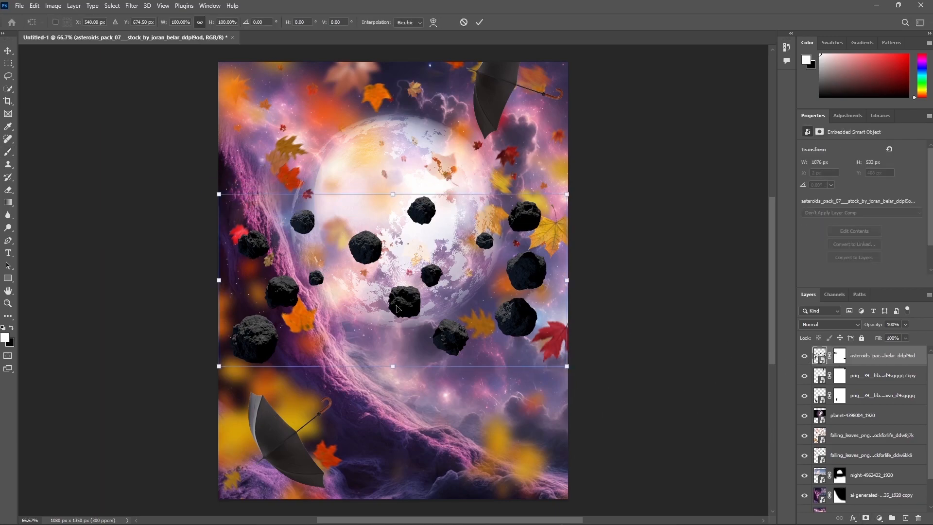
{"action": "left_click_drag", "start_coordinate": [402, 316], "coordinate": [633, 362]}
{"action": "left_click_drag", "start_coordinate": [625, 241], "coordinate": [632, 304]}
{"action": "left_click_drag", "start_coordinate": [639, 389], "coordinate": [612, 337]}
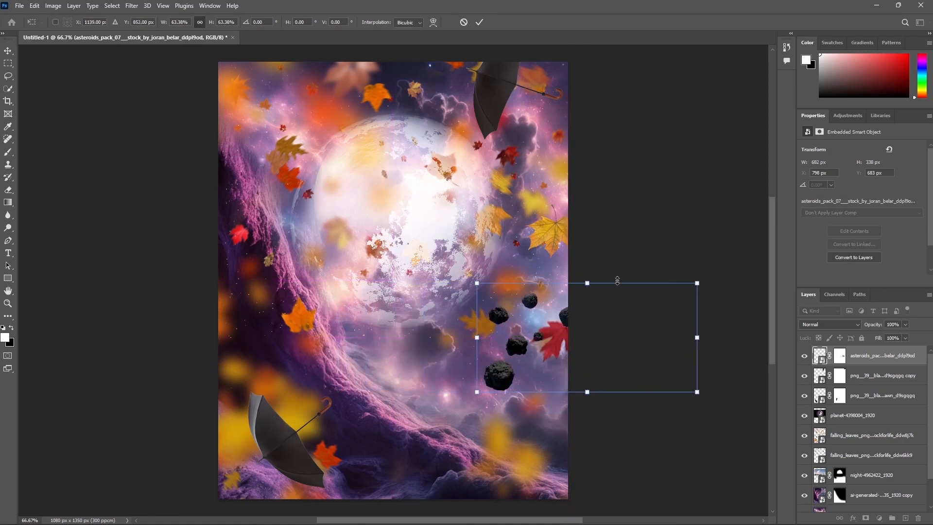
{"action": "left_click_drag", "start_coordinate": [587, 283], "coordinate": [587, 287]}
{"action": "left_click", "coordinate": [479, 22]}
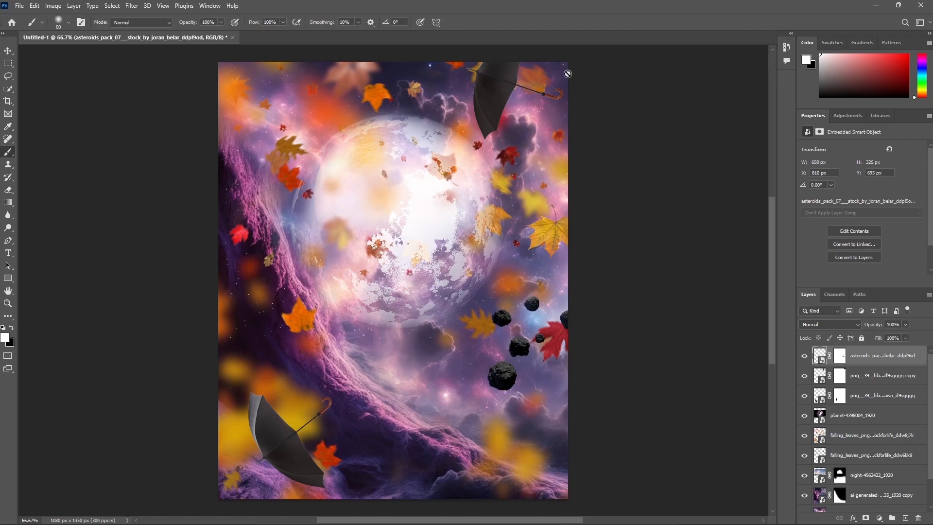
Duplicate the asteroids layer, move the copy partly off the canvas's left edge and scale it to 91.79%
{"action": "key", "text": "ctrl+j"}
{"action": "key", "text": "ctrl+t"}
{"action": "left_click_drag", "start_coordinate": [610, 352], "coordinate": [189, 325]}
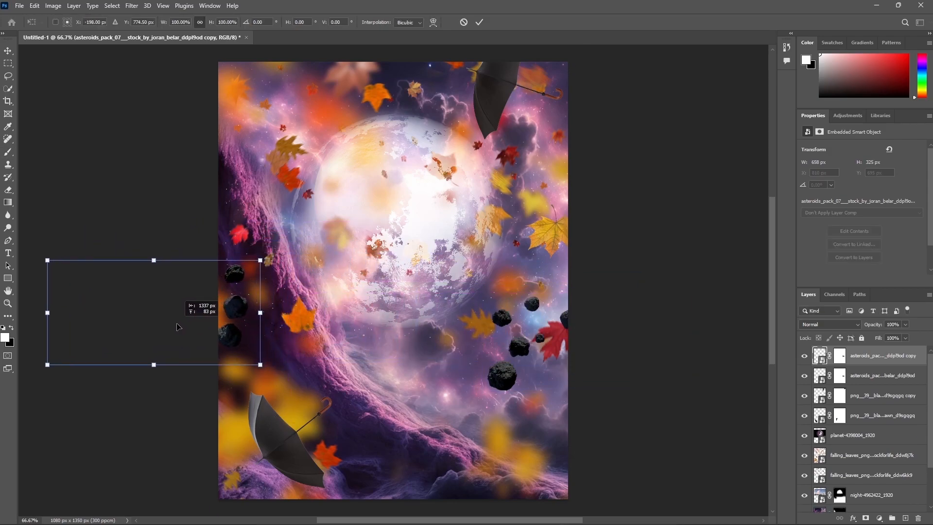
{"action": "left_click_drag", "start_coordinate": [153, 259], "coordinate": [159, 269]}
{"action": "left_click_drag", "start_coordinate": [219, 320], "coordinate": [230, 314]}
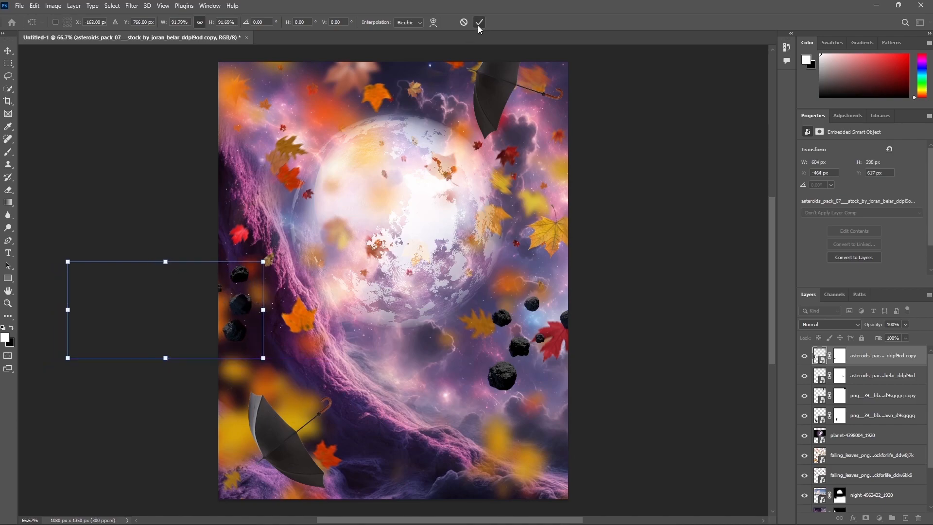
{"action": "left_click", "coordinate": [479, 22]}
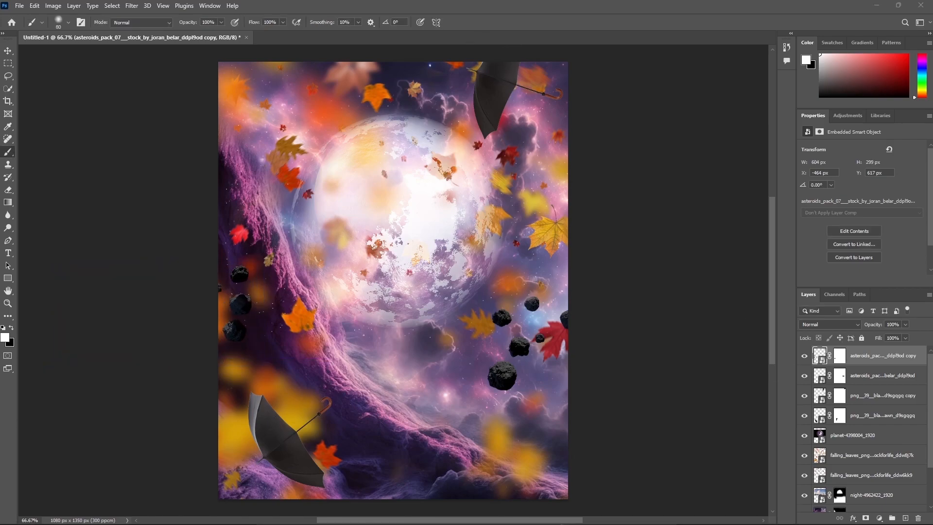
Warp the placed asteroid_belt_14a image with the Arc Lower preset at a 50% bend
{"action": "right_click", "coordinate": [461, 249]}
{"action": "left_click", "coordinate": [477, 353]}
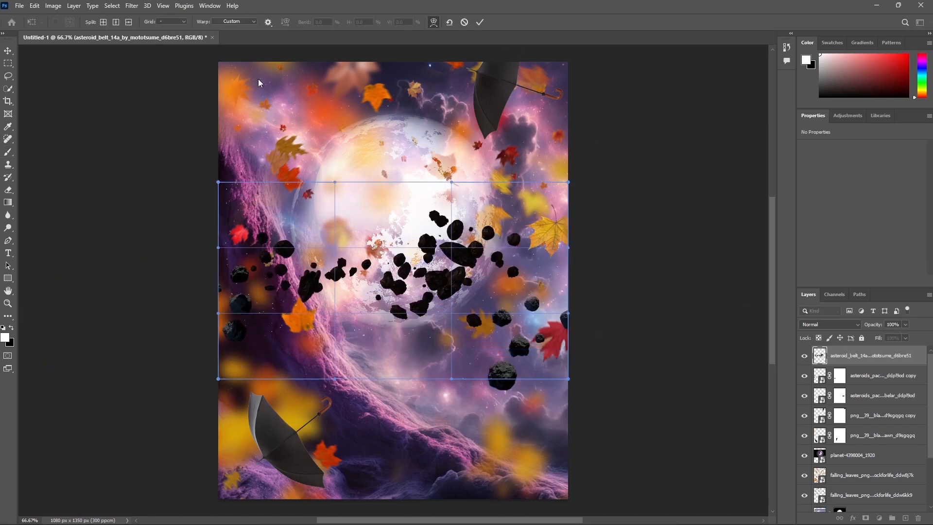
{"action": "left_click", "coordinate": [235, 21]}
{"action": "left_click", "coordinate": [229, 61]}
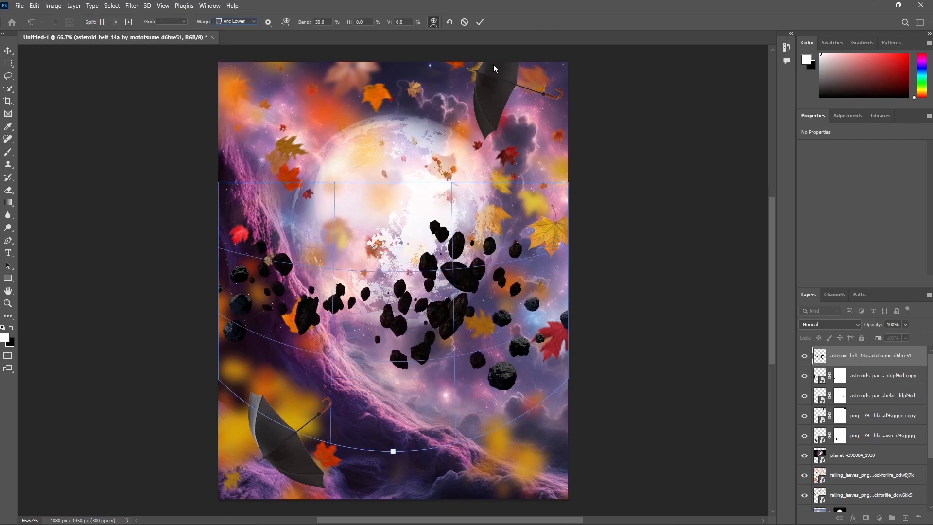
{"action": "left_click", "coordinate": [480, 22]}
Scale the warped asteroid belt down to 24.53% and position it along the bottom of the canvas beside the umbrella
{"action": "key", "text": "ctrl+t"}
{"action": "left_click_drag", "start_coordinate": [498, 281], "coordinate": [517, 471]}
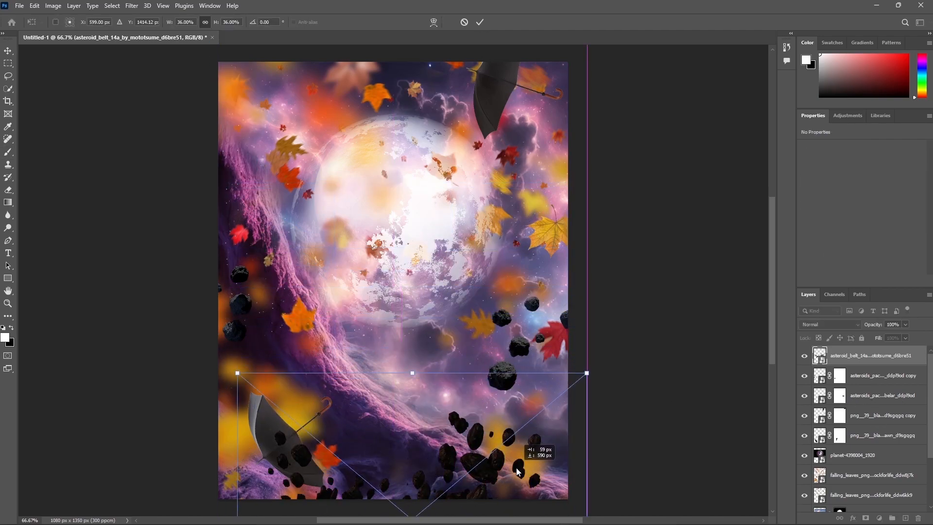
{"action": "left_click_drag", "start_coordinate": [412, 373], "coordinate": [427, 444]}
{"action": "left_click_drag", "start_coordinate": [463, 488], "coordinate": [456, 440]}
{"action": "left_click_drag", "start_coordinate": [439, 400], "coordinate": [440, 422]}
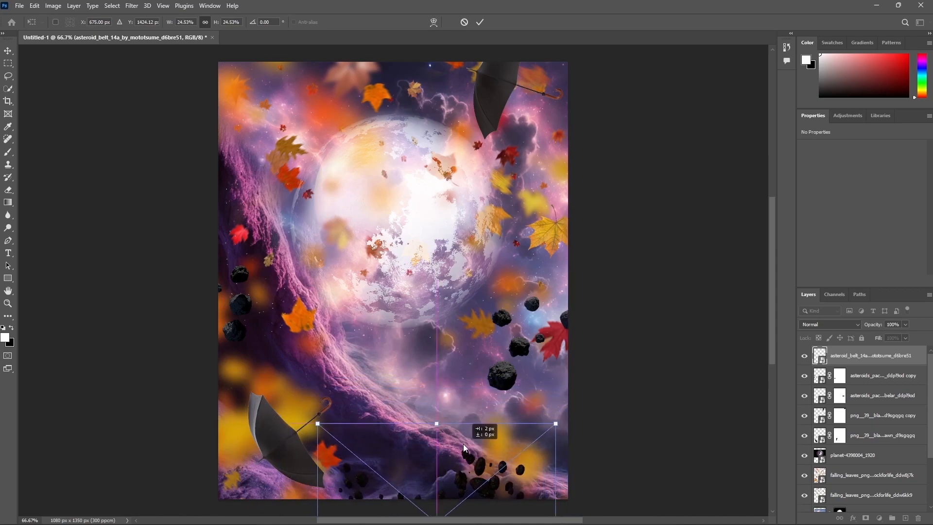
{"action": "left_click_drag", "start_coordinate": [470, 454], "coordinate": [465, 430]}
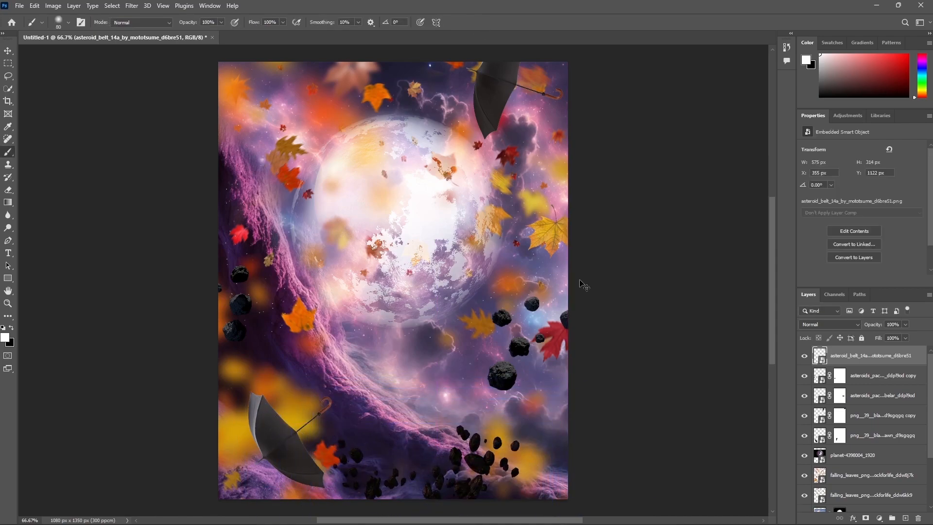
{"action": "left_click_drag", "start_coordinate": [543, 388], "coordinate": [567, 422]}
{"action": "left_click_drag", "start_coordinate": [479, 485], "coordinate": [466, 484]}
{"action": "left_click", "coordinate": [480, 22]}
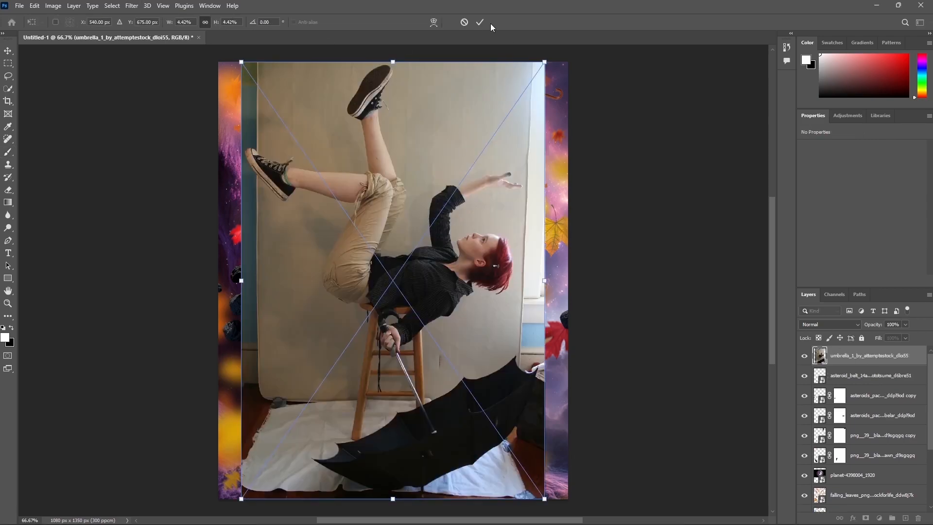
Place the umbrella_1 photo of the model at full canvas height on top of the composition
{"action": "left_click", "coordinate": [480, 22]}
{"action": "left_click", "coordinate": [112, 5]}
{"action": "key", "text": "Escape"}
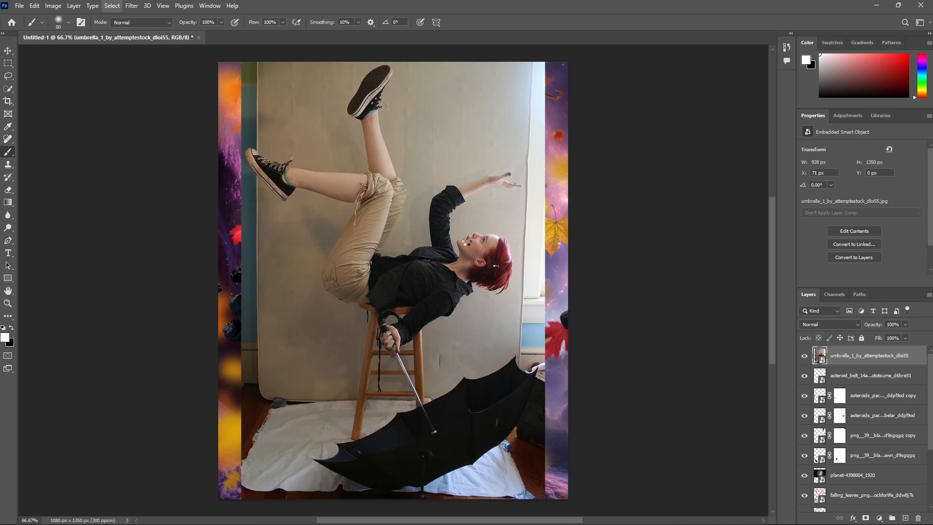
Select the model and the open umbrella with Quick Selection, excluding the floor and including the full trousers
{"action": "left_click", "coordinate": [9, 89]}
{"action": "left_click", "coordinate": [74, 23]}
{"action": "left_click", "coordinate": [88, 23]}
{"action": "left_click_drag", "start_coordinate": [368, 333], "coordinate": [363, 358]}
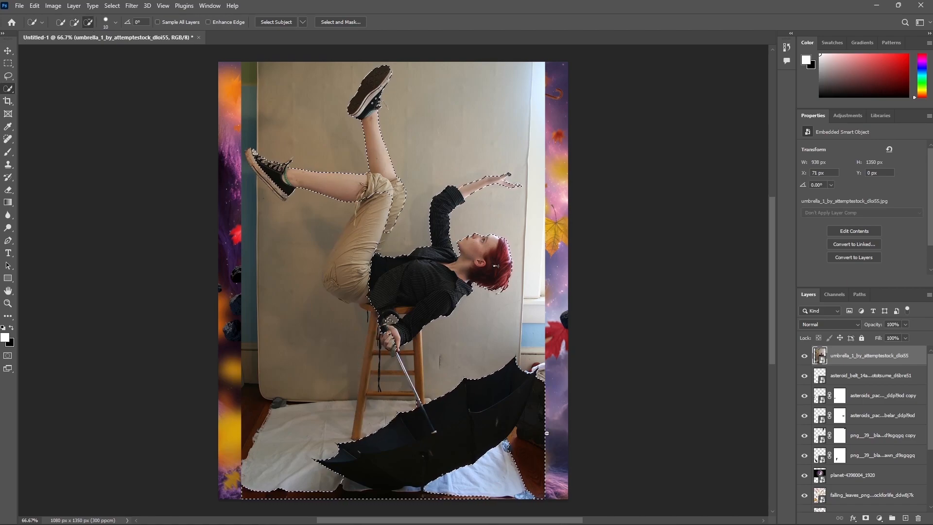
{"action": "left_click", "coordinate": [409, 490]}
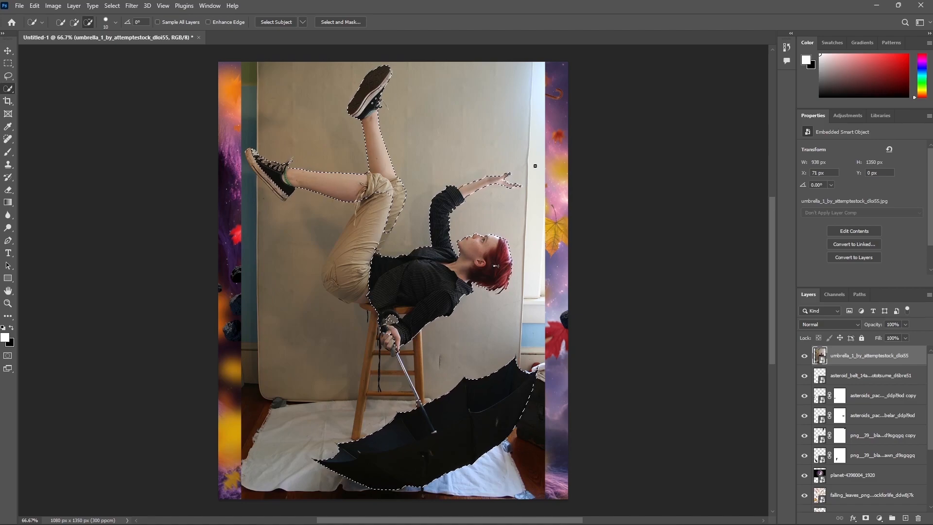
{"action": "left_click", "coordinate": [75, 22]}
{"action": "left_click_drag", "start_coordinate": [351, 271], "coordinate": [377, 260]}
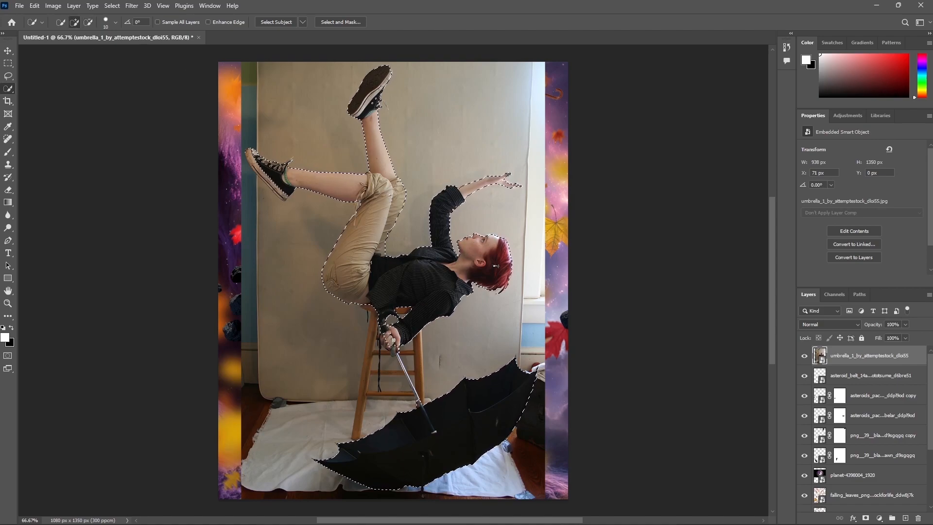
Refine the selection around the hand and umbrella shaft and turn it into a layer mask on the umbrella_1 layer
{"action": "key", "text": "alt"}
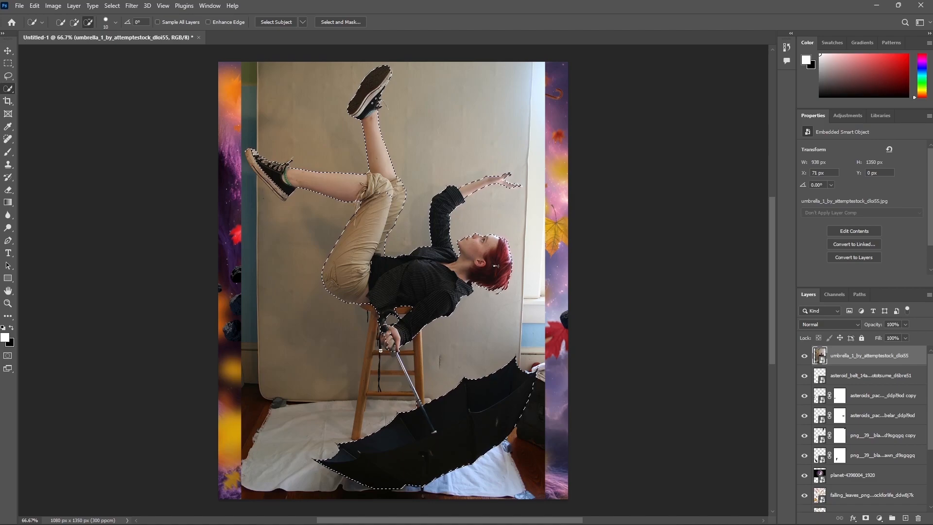
{"action": "left_click", "coordinate": [78, 24]}
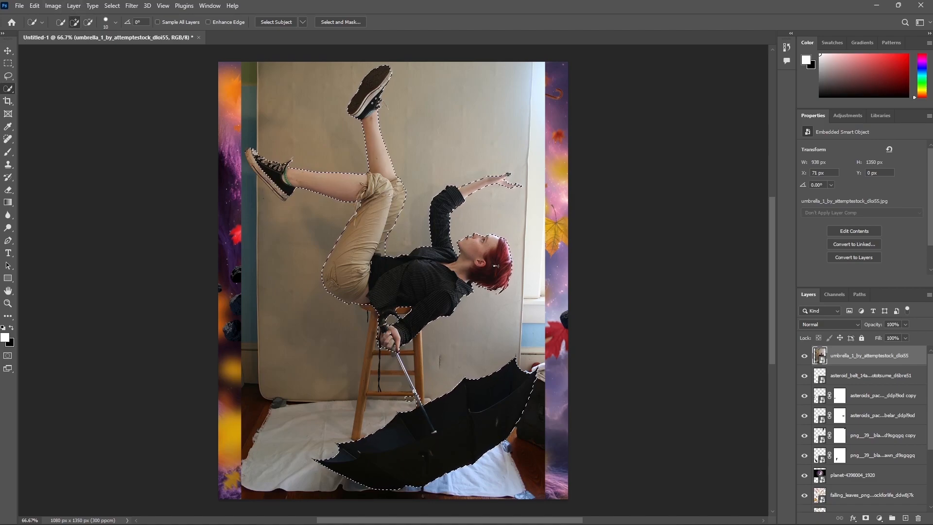
{"action": "key", "text": "alt"}
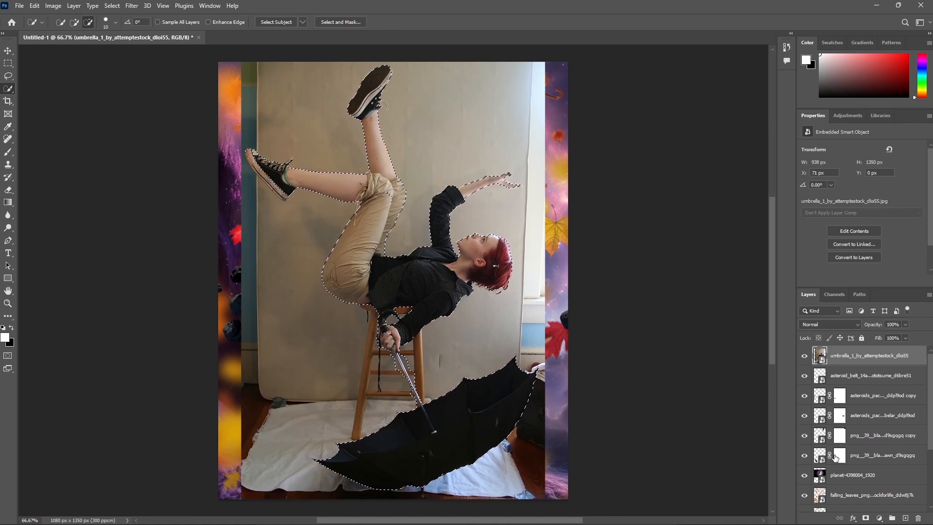
{"action": "left_click", "coordinate": [77, 23]}
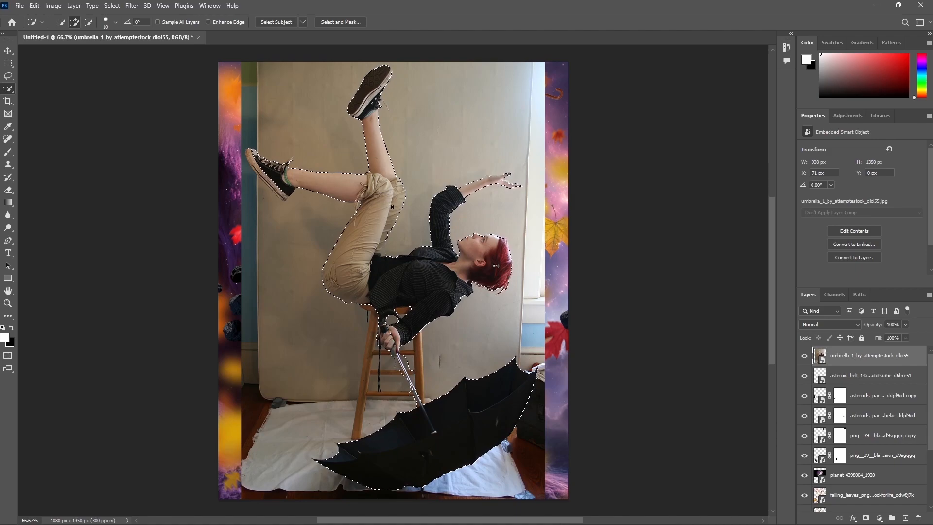
{"action": "key", "text": "alt"}
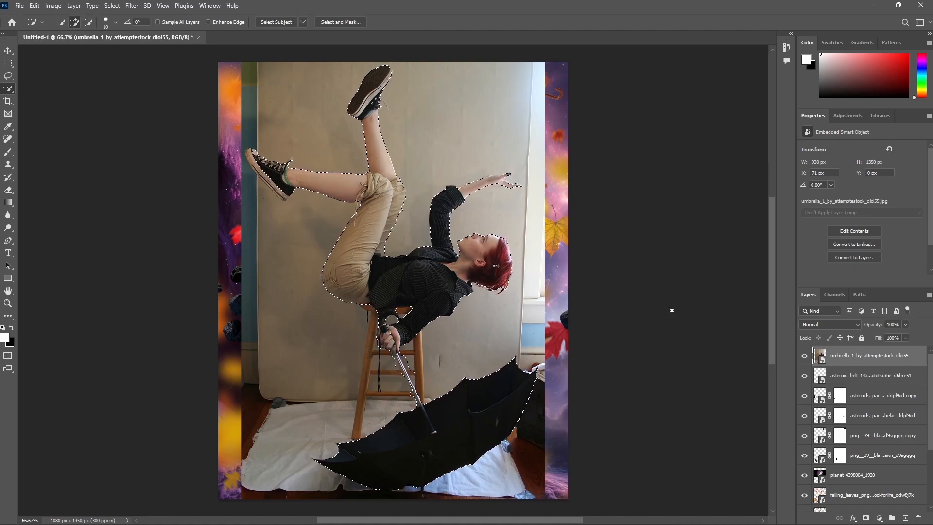
{"action": "left_click", "coordinate": [865, 518]}
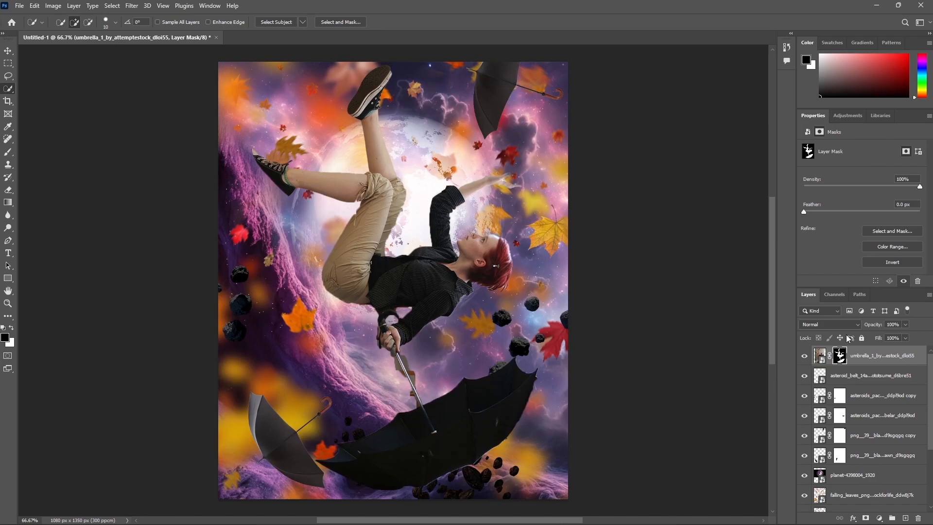
Refine the model's mask in Select and Mask along the umbrella shaft and restore the missing edge of the lower shoe
{"action": "left_click", "coordinate": [883, 231]}
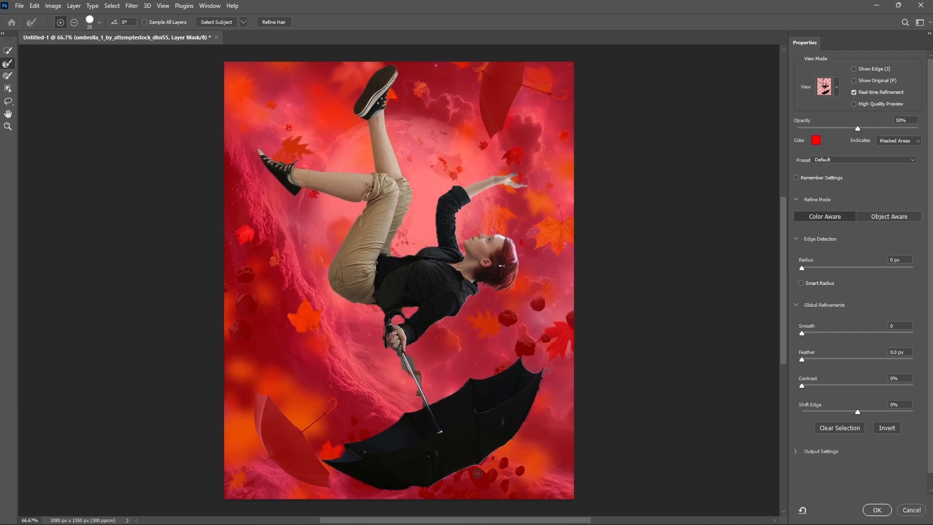
{"action": "mouse_move", "coordinate": [408, 356]}
{"action": "left_mouse_down"}
{"action": "mouse_move", "coordinate": [425, 385]}
{"action": "mouse_move", "coordinate": [402, 364]}
{"action": "left_mouse_up"}
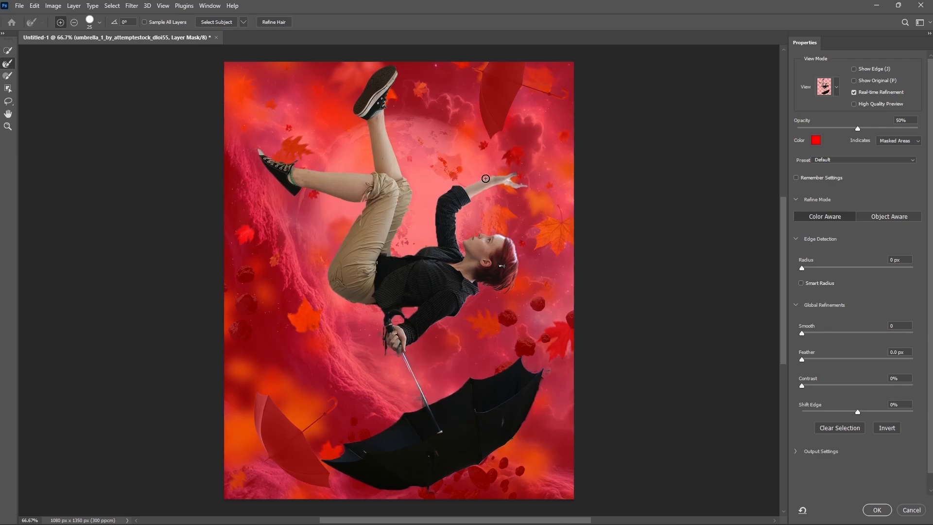
{"action": "key", "text": "b"}
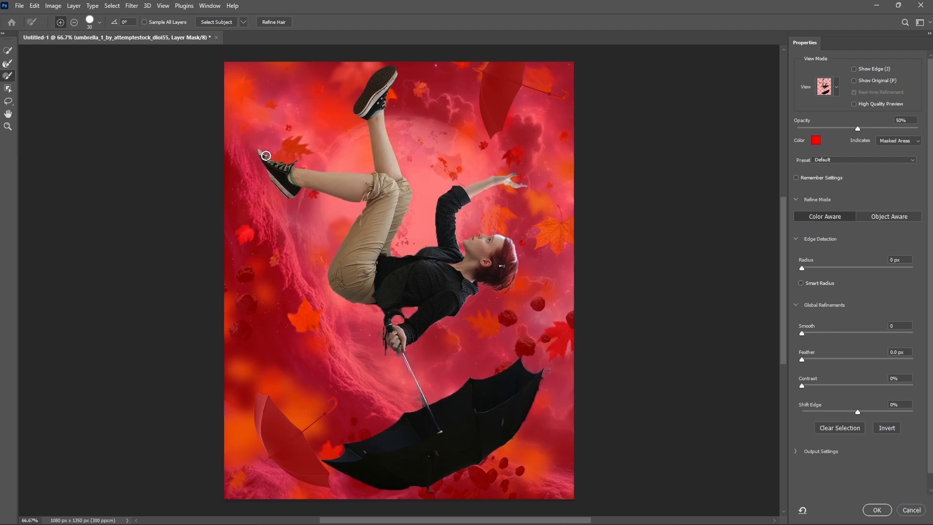
{"action": "left_click_drag", "start_coordinate": [268, 173], "coordinate": [279, 190]}
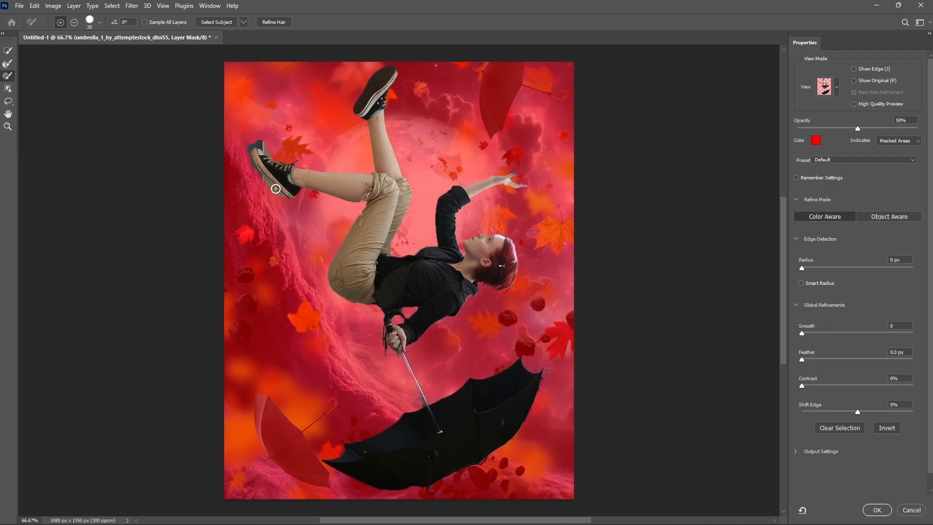
{"action": "key", "text": "r"}
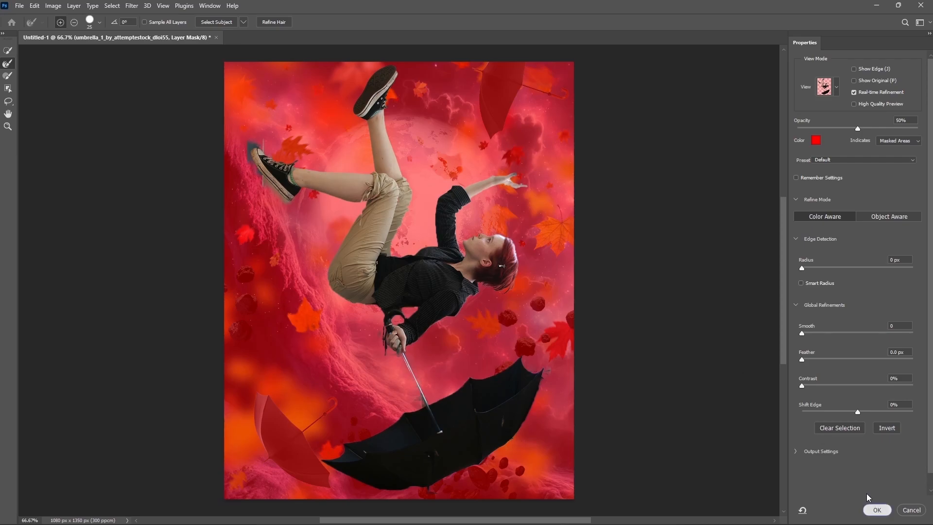
{"action": "left_click", "coordinate": [876, 510]}
Clean up the mask around the lower shoe with a small brush, going down to 10 px
{"action": "left_click", "coordinate": [60, 24]}
{"action": "left_click", "coordinate": [81, 72]}
{"action": "key", "text": "Return"}
{"action": "key", "text": "["}
{"action": "key", "text": "["}
{"action": "key", "text": "["}
{"action": "key", "text": "["}
{"action": "key", "text": "["}
{"action": "mouse_move", "coordinate": [261, 145]}
{"action": "left_mouse_down"}
{"action": "mouse_move", "coordinate": [238, 145]}
{"action": "mouse_move", "coordinate": [261, 189]}
{"action": "left_mouse_up"}
{"action": "key", "text": "["}
{"action": "key", "text": "["}
{"action": "key", "text": "["}
{"action": "key", "text": "["}
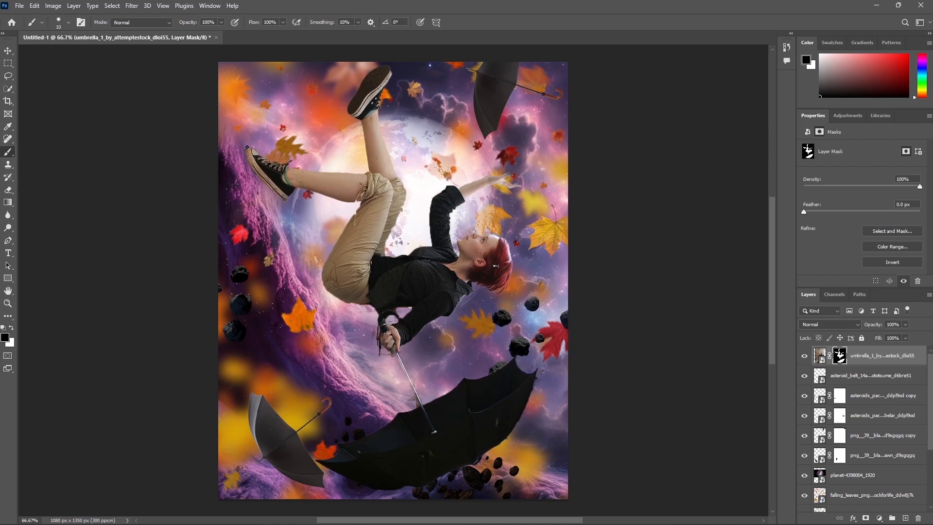
Paint on the model's mask with a small brush to tidy the edges at the hand and umbrella handle
{"action": "key", "text": "bracketright"}
{"action": "mouse_move", "coordinate": [380, 332]}
{"action": "left_mouse_down"}
{"action": "mouse_move", "coordinate": [417, 338]}
{"action": "mouse_move", "coordinate": [376, 360]}
{"action": "mouse_move", "coordinate": [378, 330]}
{"action": "mouse_move", "coordinate": [382, 355]}
{"action": "left_mouse_up"}
{"action": "key", "text": "x"}
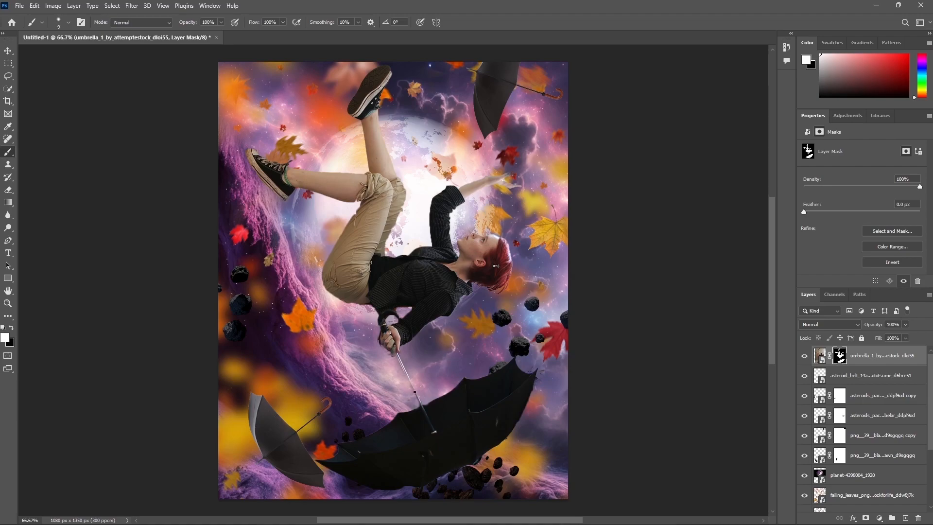
{"action": "key", "text": "x"}
{"action": "key", "text": "x"}
{"action": "key", "text": "x"}
{"action": "key", "text": "x"}
{"action": "key", "text": "x"}
{"action": "key", "text": "x"}
Scale the model down to about 559 × 746 px, rotate it to -6.47° and position it in front of the planet
{"action": "left_click", "coordinate": [821, 356]}
{"action": "key", "text": "ctrl+t"}
{"action": "left_click_drag", "start_coordinate": [540, 275], "coordinate": [440, 260]}
{"action": "left_click_drag", "start_coordinate": [354, 283], "coordinate": [435, 279]}
{"action": "left_click_drag", "start_coordinate": [497, 245], "coordinate": [493, 234]}
{"action": "left_click_drag", "start_coordinate": [441, 263], "coordinate": [450, 268]}
{"action": "left_click", "coordinate": [479, 22]}
{"action": "key", "text": "b"}
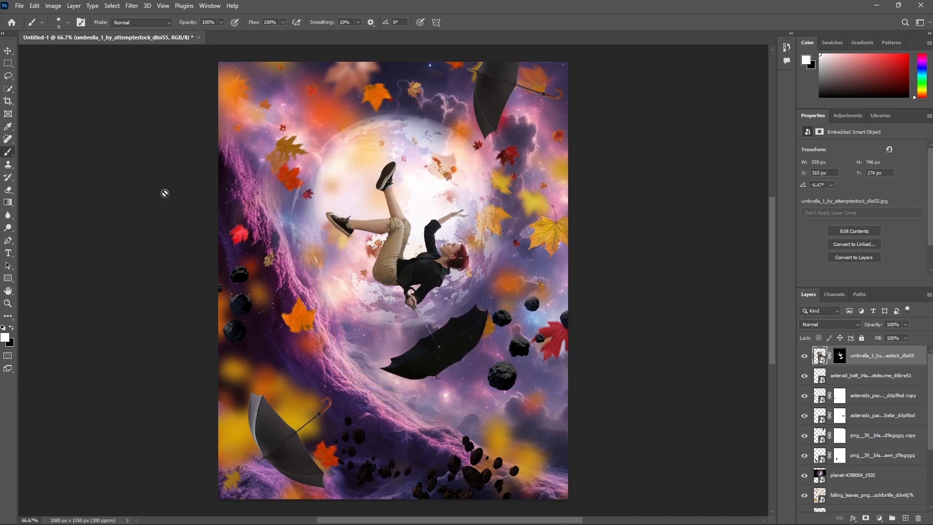
Place the windswept_hair_red image, scale it to 1.81% and rotate it to about 68° over the model's head
{"action": "left_click_drag", "start_coordinate": [393, 169], "coordinate": [398, 308]}
{"action": "left_click_drag", "start_coordinate": [461, 280], "coordinate": [467, 413]}
{"action": "left_click_drag", "start_coordinate": [410, 366], "coordinate": [478, 301]}
{"action": "left_click_drag", "start_coordinate": [515, 269], "coordinate": [520, 246]}
{"action": "mouse_move", "coordinate": [453, 284]}
{"action": "left_mouse_down"}
{"action": "mouse_move", "coordinate": [469, 279]}
{"action": "mouse_move", "coordinate": [463, 287]}
{"action": "left_mouse_up"}
{"action": "left_click_drag", "start_coordinate": [497, 343], "coordinate": [491, 329]}
{"action": "left_click_drag", "start_coordinate": [466, 272], "coordinate": [470, 276]}
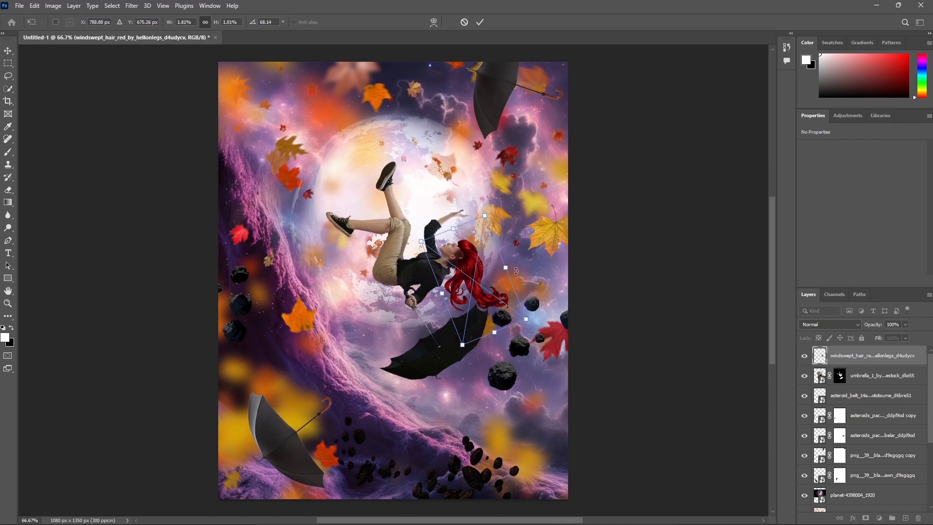
Reposition, rotate and distort the red hair to fit the model's head at 1.79% scale
{"action": "left_click_drag", "start_coordinate": [531, 278], "coordinate": [529, 268]}
{"action": "left_click_drag", "start_coordinate": [484, 282], "coordinate": [489, 275]}
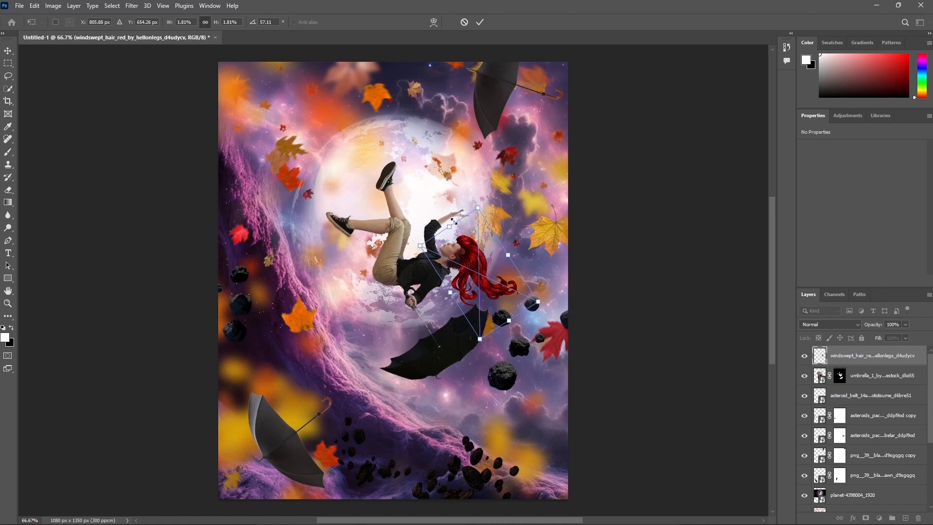
{"action": "left_click_drag", "start_coordinate": [449, 231], "coordinate": [448, 233]}
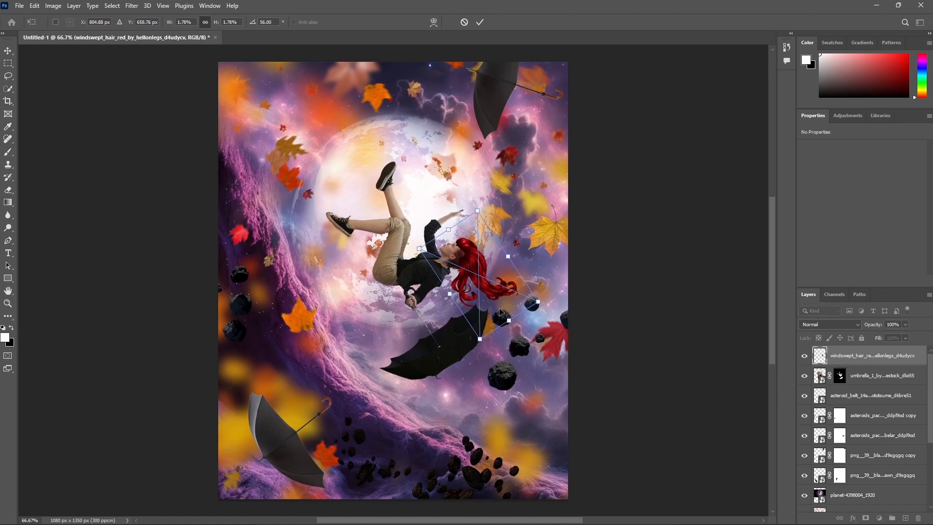
{"action": "left_click_drag", "start_coordinate": [480, 343], "coordinate": [479, 340]}
{"action": "left_click_drag", "start_coordinate": [421, 251], "coordinate": [432, 255]}
{"action": "left_click_drag", "start_coordinate": [478, 214], "coordinate": [457, 233]}
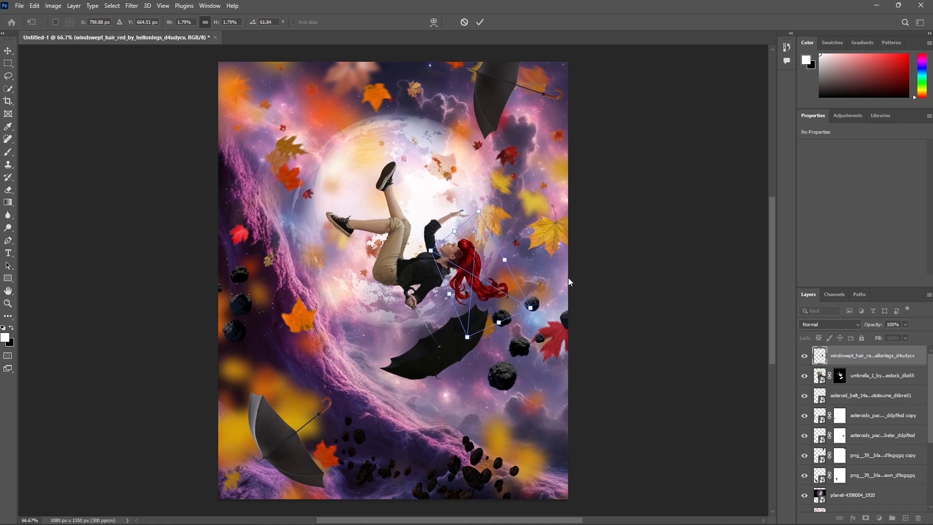
{"action": "key", "text": "Return"}
{"action": "key", "text": "b"}
Add a layer mask to the hair layer, then rotate the hair 11.01° and shift it closer to the model's head
{"action": "left_click", "coordinate": [867, 517]}
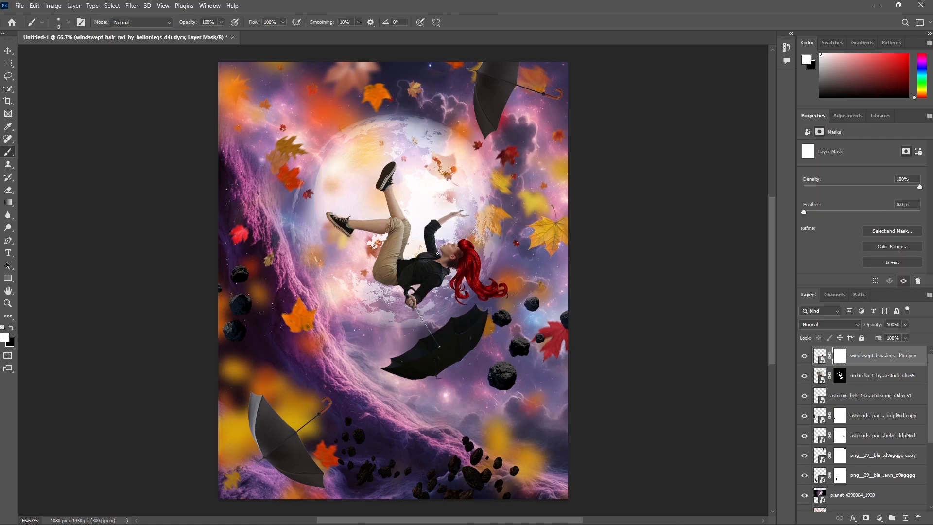
{"action": "left_click", "coordinate": [11, 327]}
{"action": "left_click", "coordinate": [819, 355]}
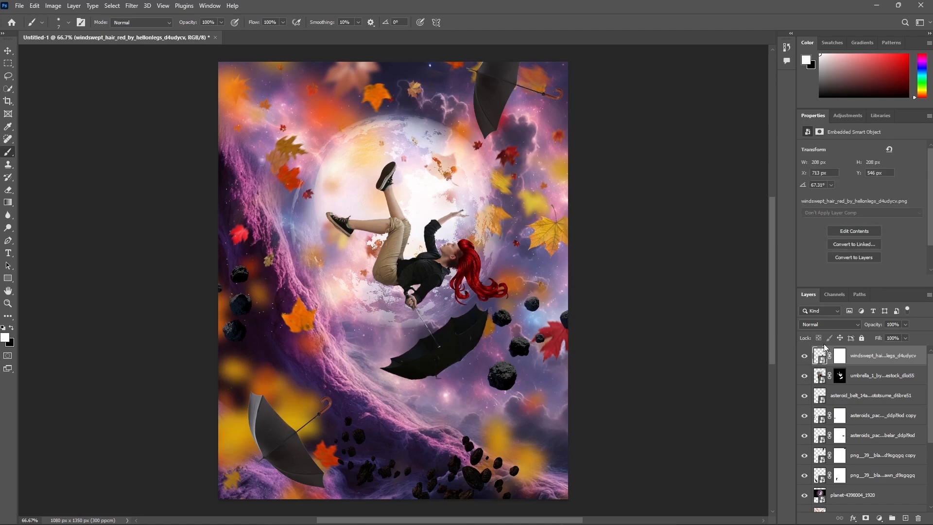
{"action": "key", "text": "ctrl+t"}
{"action": "left_click_drag", "start_coordinate": [523, 226], "coordinate": [526, 231]}
{"action": "left_click_drag", "start_coordinate": [484, 260], "coordinate": [490, 258]}
{"action": "left_click_drag", "start_coordinate": [517, 222], "coordinate": [525, 227]}
{"action": "left_click_drag", "start_coordinate": [498, 262], "coordinate": [483, 266]}
{"action": "key", "text": "Return"}
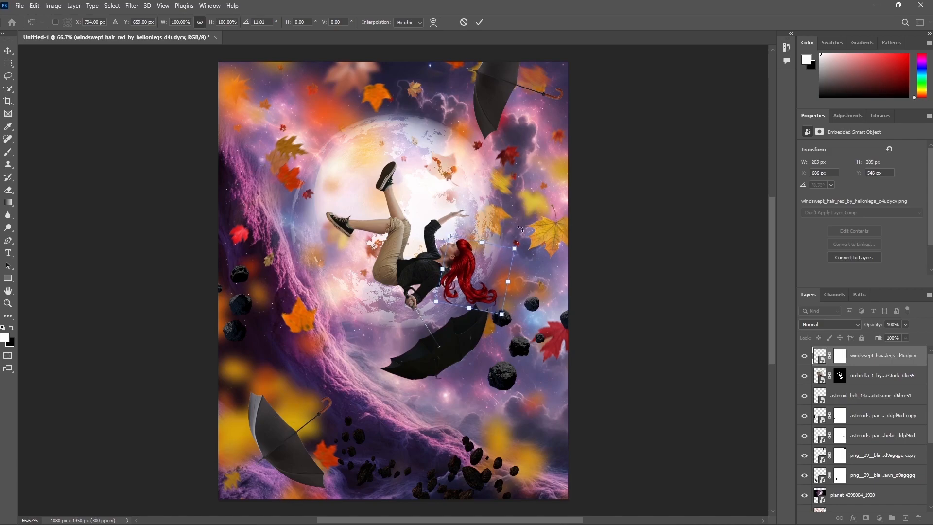
{"action": "key", "text": "b"}
Duplicate the hair layer, rotate the copy -23.69° and position it to spread outward from the model's head
{"action": "key", "text": "ctrl+j"}
{"action": "key", "text": "ctrl+t"}
{"action": "left_click_drag", "start_coordinate": [530, 271], "coordinate": [525, 248]}
{"action": "left_click_drag", "start_coordinate": [459, 279], "coordinate": [469, 273]}
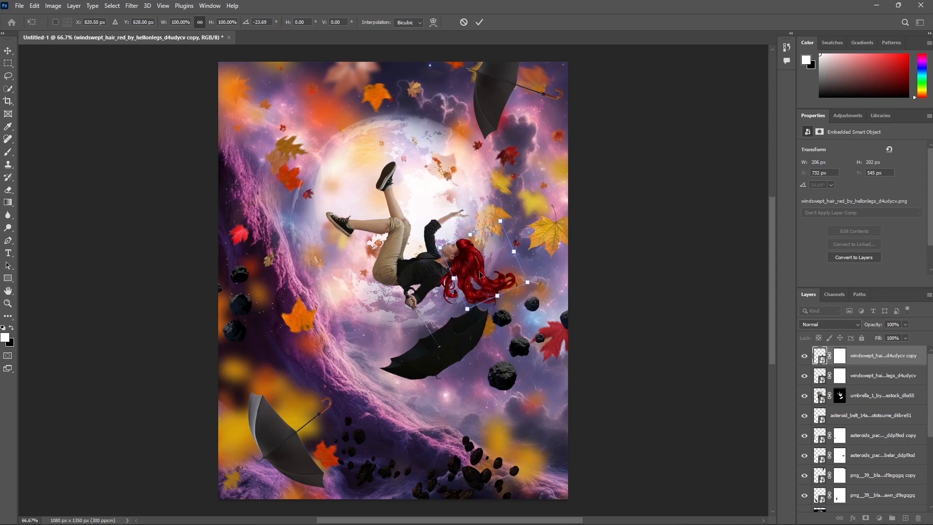
{"action": "key", "text": "Return"}
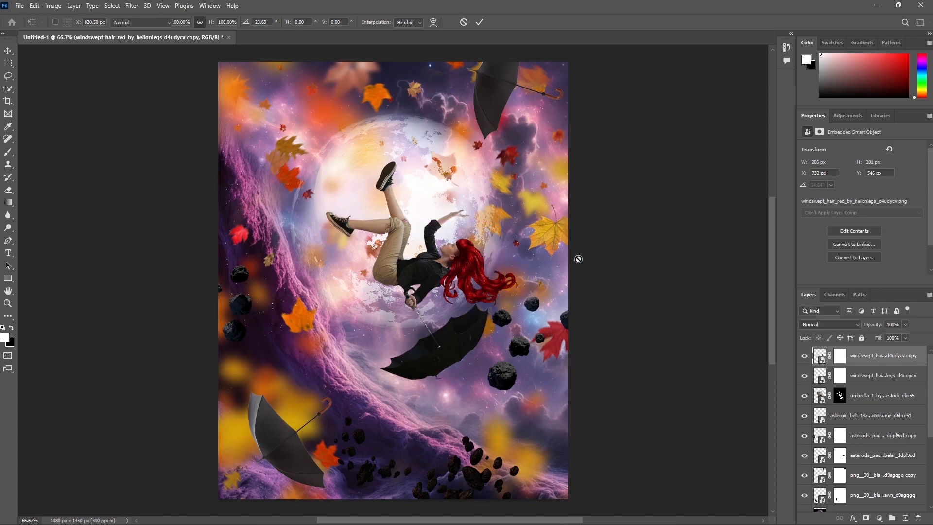
{"action": "key", "text": "b"}
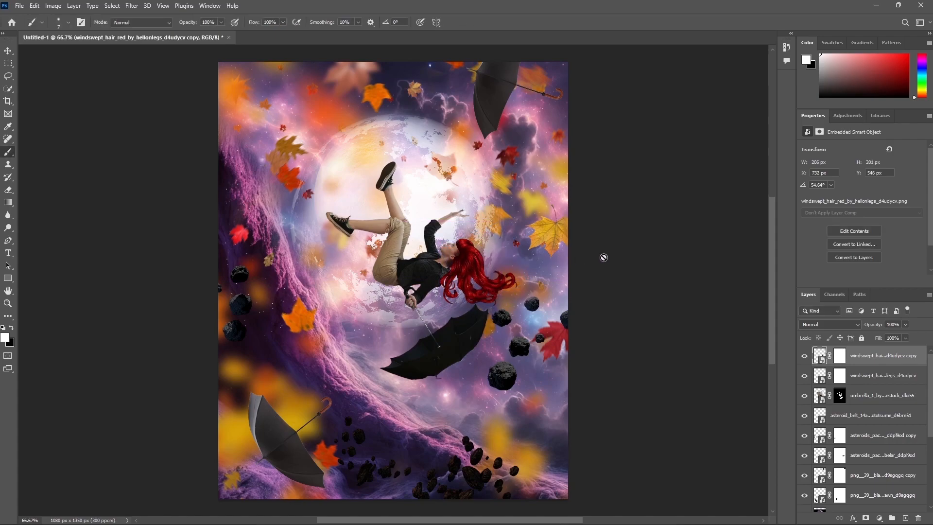
Blend the copied hair into the original by painting black on its mask with a soft 30 px brush
{"action": "left_click", "coordinate": [805, 357]}
{"action": "left_click", "coordinate": [804, 357]}
{"action": "left_click", "coordinate": [840, 357]}
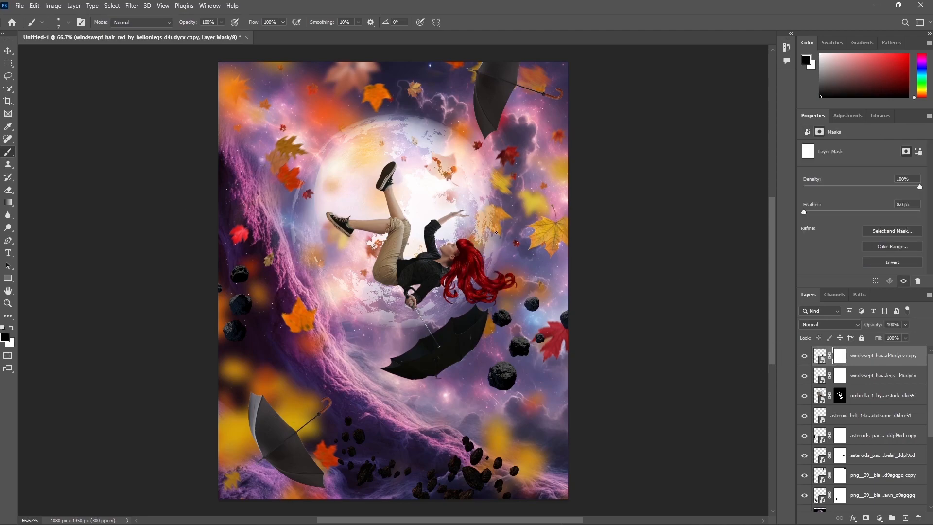
{"action": "key", "text": "bracketright"}
{"action": "key", "text": "bracketright"}
{"action": "key", "text": "bracketright"}
{"action": "key", "text": "bracketright"}
{"action": "key", "text": "bracketright"}
{"action": "mouse_move", "coordinate": [477, 247]}
{"action": "left_mouse_down"}
{"action": "mouse_move", "coordinate": [500, 271]}
{"action": "mouse_move", "coordinate": [472, 253]}
{"action": "mouse_move", "coordinate": [486, 284]}
{"action": "left_mouse_up"}
{"action": "key", "text": "x"}
Convert the model layer and both hair layers into one smart object and name it girl
{"action": "left_click", "coordinate": [872, 395]}
{"action": "left_click", "coordinate": [873, 381], "text": "ctrl"}
{"action": "left_click", "coordinate": [879, 359], "text": "ctrl"}
{"action": "right_click", "coordinate": [870, 371]}
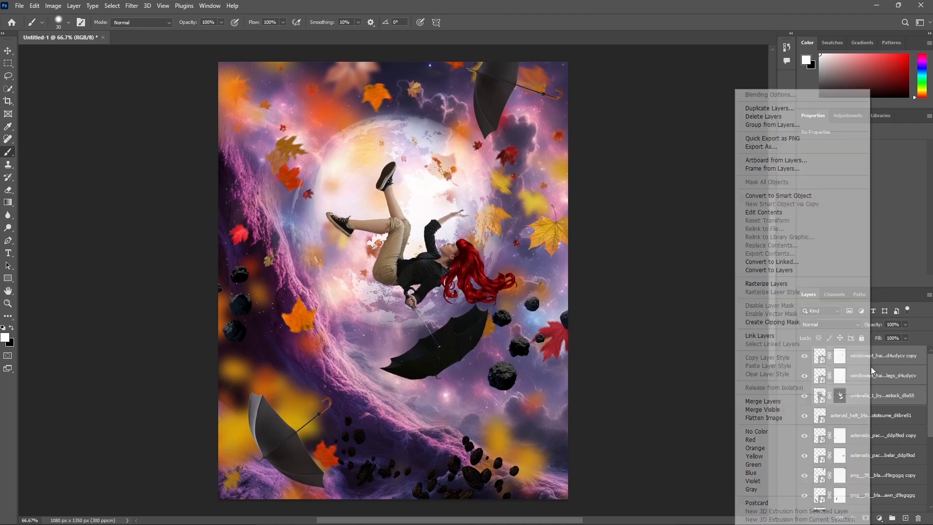
{"action": "left_click", "coordinate": [793, 196]}
{"action": "left_click", "coordinate": [804, 356]}
{"action": "left_click", "coordinate": [805, 356]}
{"action": "double_click", "coordinate": [849, 355]}
{"action": "type", "text": "girl"}
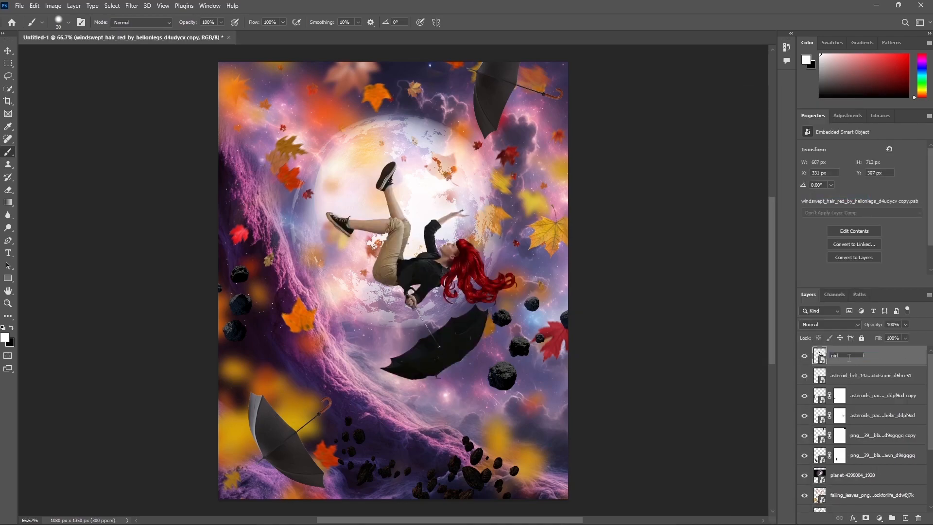
{"action": "key", "text": "Return"}
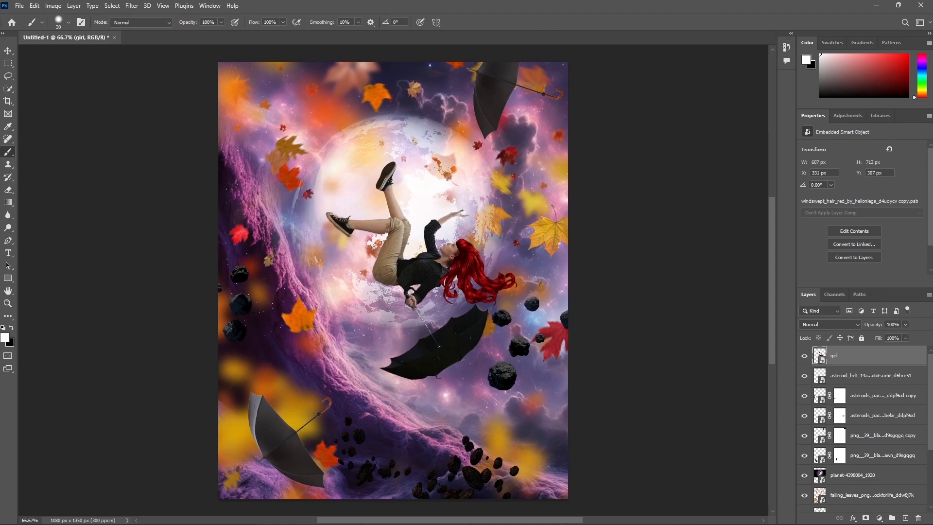
Place the red cloth image 02 at 4.68% scale, rotate it to -23.85° and position it above the model's raised hand
{"action": "left_click_drag", "start_coordinate": [128, 524], "coordinate": [127, 272]}
{"action": "left_click_drag", "start_coordinate": [569, 207], "coordinate": [323, 309]}
{"action": "left_click_drag", "start_coordinate": [266, 327], "coordinate": [498, 179]}
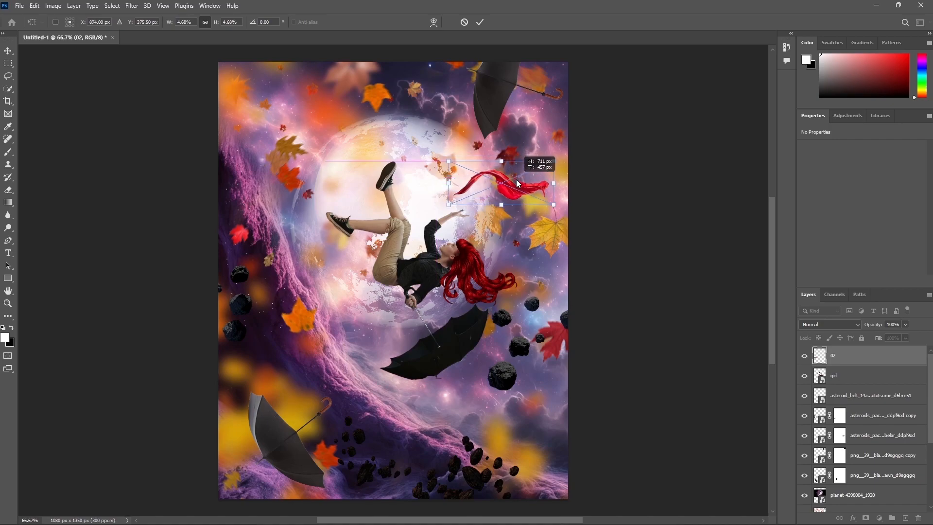
{"action": "left_click_drag", "start_coordinate": [554, 142], "coordinate": [547, 126]}
{"action": "left_click_drag", "start_coordinate": [484, 183], "coordinate": [494, 184]}
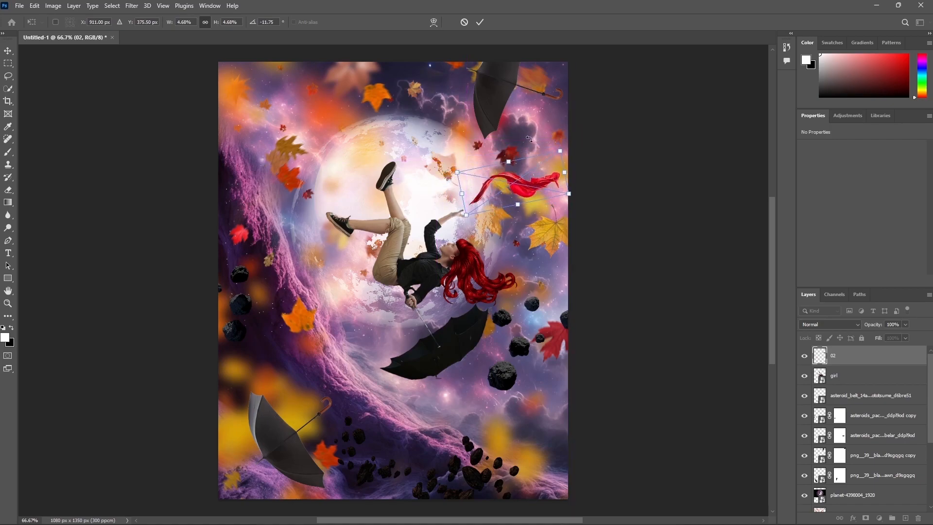
{"action": "left_click_drag", "start_coordinate": [530, 140], "coordinate": [536, 131]}
{"action": "left_click", "coordinate": [480, 22]}
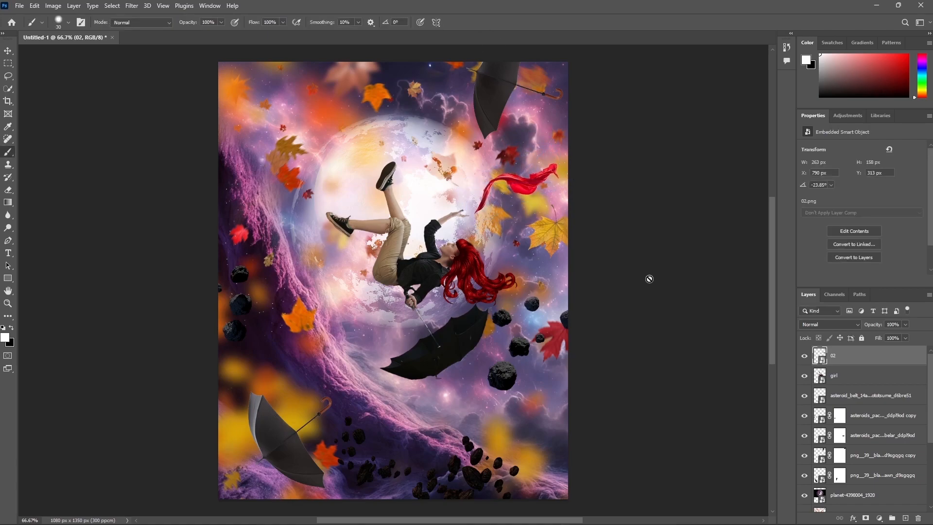
Scale the girl layer to 92.42% and move it slightly up toward the glowing planet's centre
{"action": "left_click", "coordinate": [878, 377]}
{"action": "key", "text": "ctrl+t"}
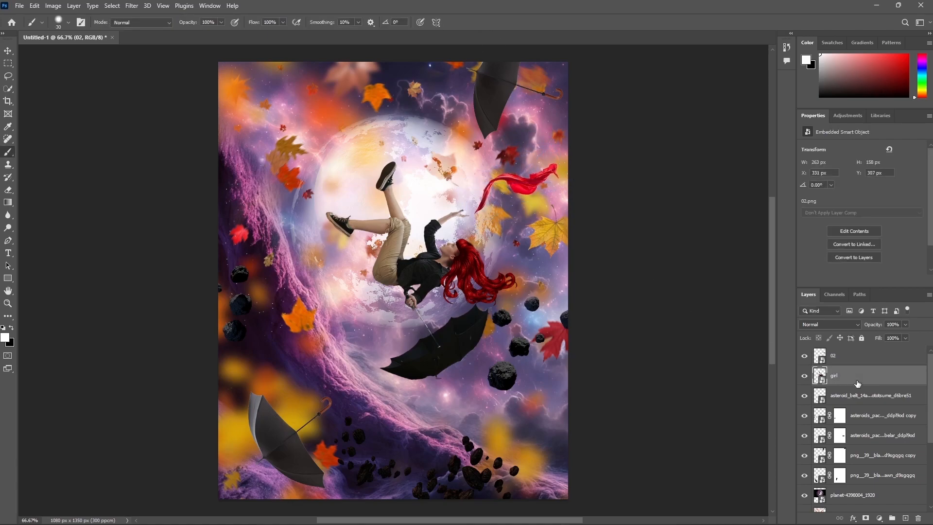
{"action": "left_click_drag", "start_coordinate": [522, 162], "coordinate": [503, 176]}
{"action": "left_click_drag", "start_coordinate": [464, 250], "coordinate": [471, 235]}
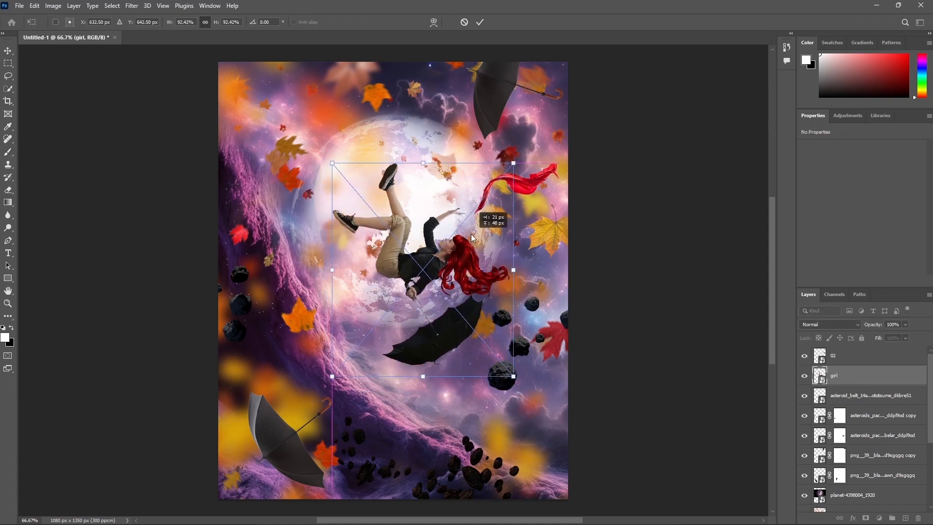
{"action": "left_click", "coordinate": [621, 245]}
Rotate the red cloth layer 02 to -12.33° and position its lower tip at the model's raised hand
{"action": "left_click", "coordinate": [853, 358]}
{"action": "key", "text": "ctrl+t"}
{"action": "left_click_drag", "start_coordinate": [533, 129], "coordinate": [564, 126]}
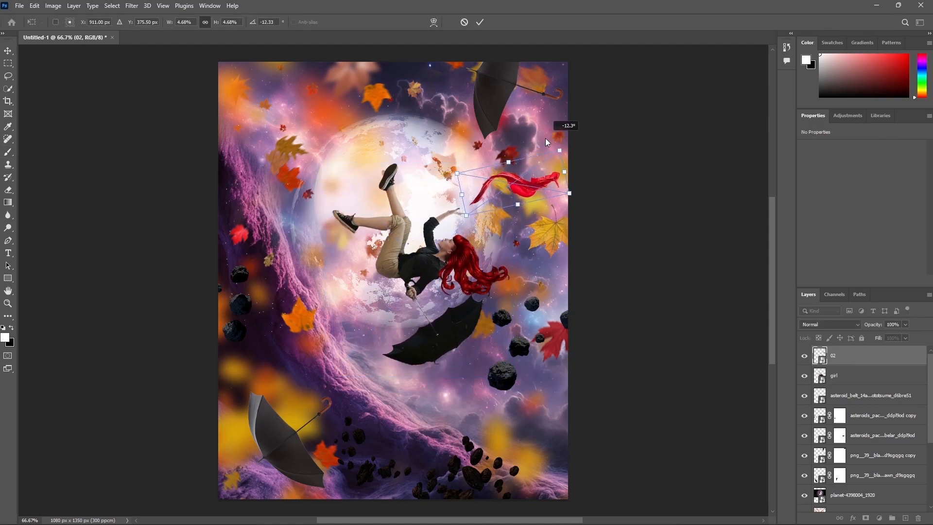
{"action": "left_click_drag", "start_coordinate": [515, 189], "coordinate": [505, 194]}
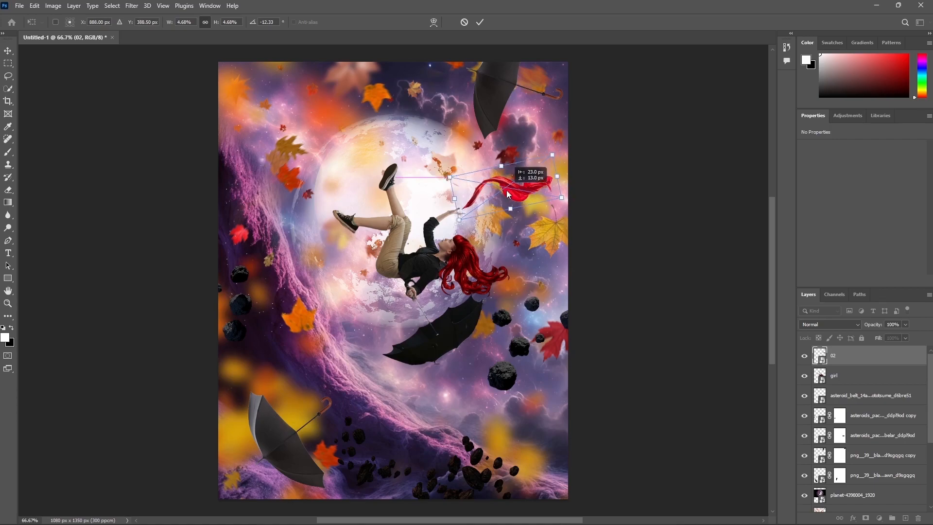
{"action": "left_click", "coordinate": [480, 22]}
{"action": "key", "text": "b"}
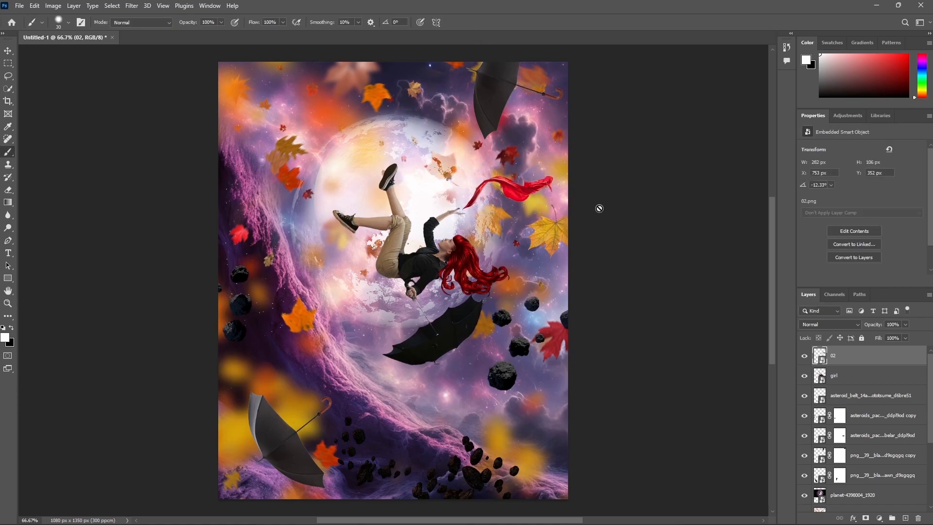
Apply a Radial Blur smart filter to the masked ai-generated purple nebula layer
{"action": "scroll", "coordinate": [860, 389], "scroll_direction": "down", "scroll_amount": 5}
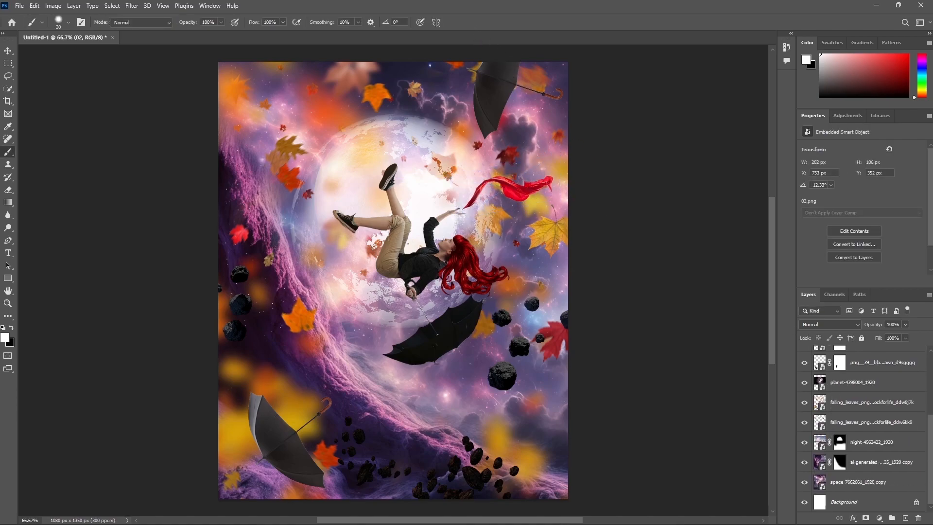
{"action": "left_click", "coordinate": [878, 464]}
{"action": "left_click", "coordinate": [131, 6]}
{"action": "mouse_move", "coordinate": [149, 132]}
{"action": "left_click", "coordinate": [270, 195]}
{"action": "left_click", "coordinate": [666, 166]}
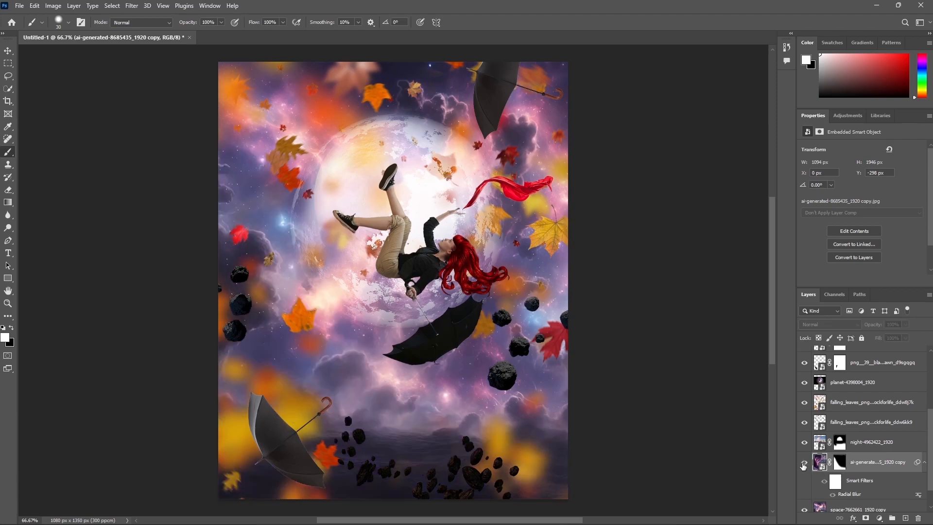
Apply the same Radial Blur to the night-4962422_1920 layer and compare the image with that layer hidden
{"action": "left_click", "coordinate": [856, 442]}
{"action": "left_click", "coordinate": [132, 6]}
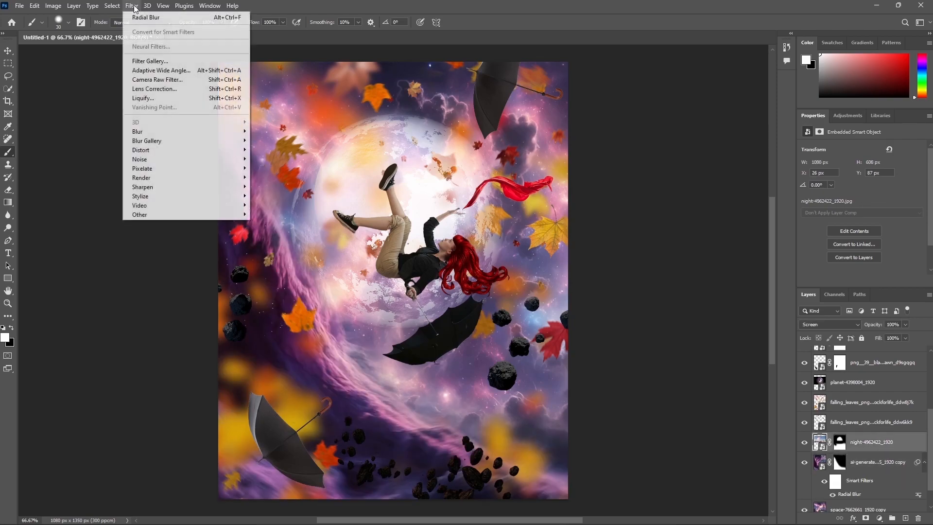
{"action": "left_click", "coordinate": [142, 15]}
{"action": "left_click", "coordinate": [666, 166]}
{"action": "left_click", "coordinate": [805, 442]}
{"action": "left_click", "coordinate": [805, 442]}
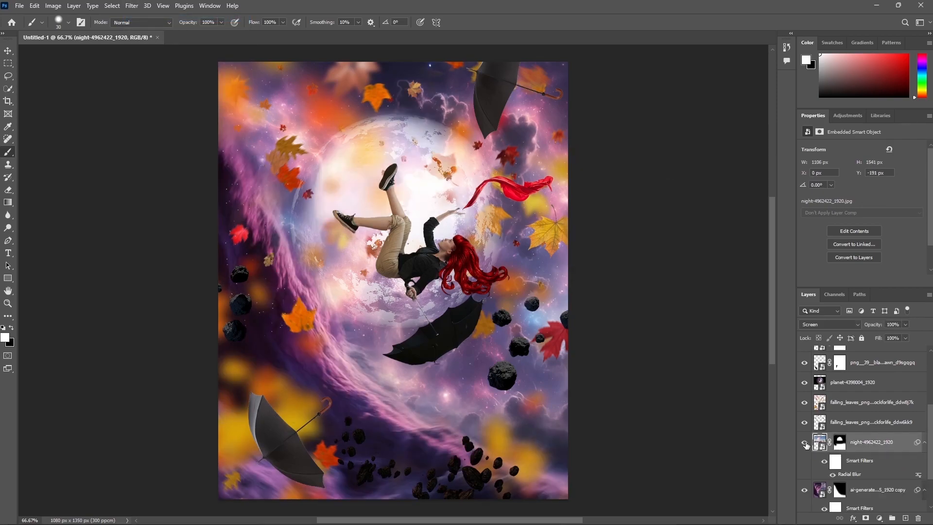
Apply the same Radial Blur to the planet-4398004_1920 layer
{"action": "left_click", "coordinate": [866, 384]}
{"action": "left_click", "coordinate": [804, 383]}
{"action": "left_click", "coordinate": [804, 382]}
{"action": "left_click", "coordinate": [132, 6]}
{"action": "left_click", "coordinate": [144, 17]}
{"action": "left_click", "coordinate": [664, 165]}
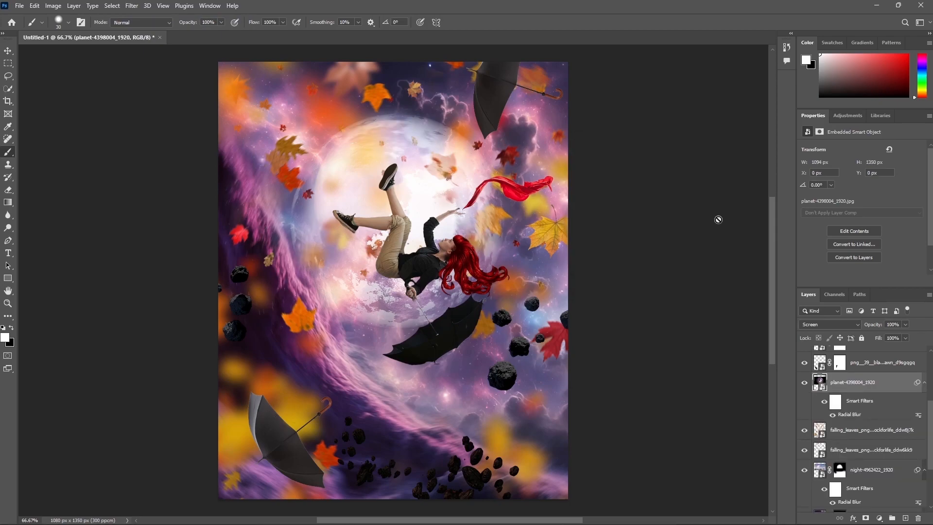
Apply the same Radial Blur to the black umbrella layer and to its copy
{"action": "left_click", "coordinate": [877, 363]}
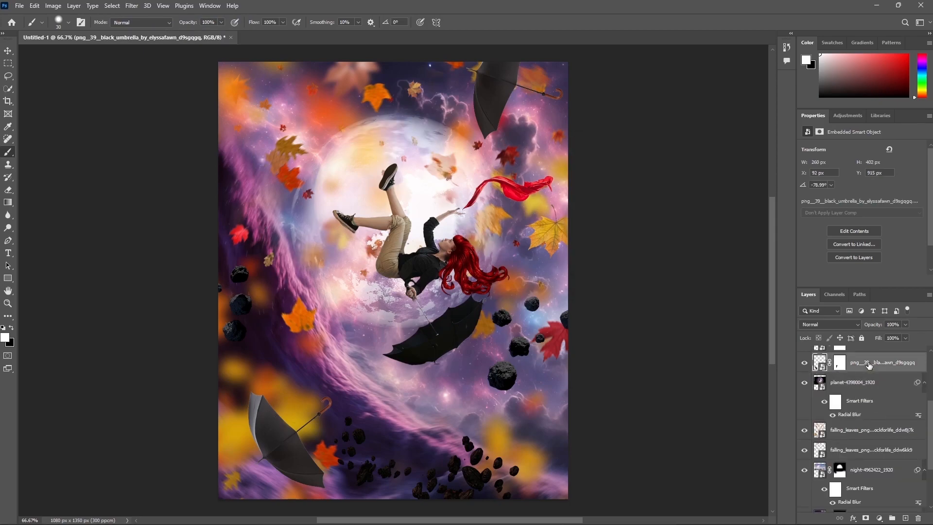
{"action": "left_click", "coordinate": [805, 362]}
{"action": "left_click", "coordinate": [804, 362]}
{"action": "left_click", "coordinate": [131, 6]}
{"action": "left_click", "coordinate": [144, 18]}
{"action": "left_click", "coordinate": [662, 166]}
{"action": "key", "text": "ctrl+j"}
{"action": "left_click", "coordinate": [132, 5]}
{"action": "left_click", "coordinate": [144, 18]}
{"action": "left_click", "coordinate": [663, 166]}
Apply Radial Blur with amount 2, Spin method and Good quality to the original asteroids_pack layer
{"action": "left_click", "coordinate": [866, 365]}
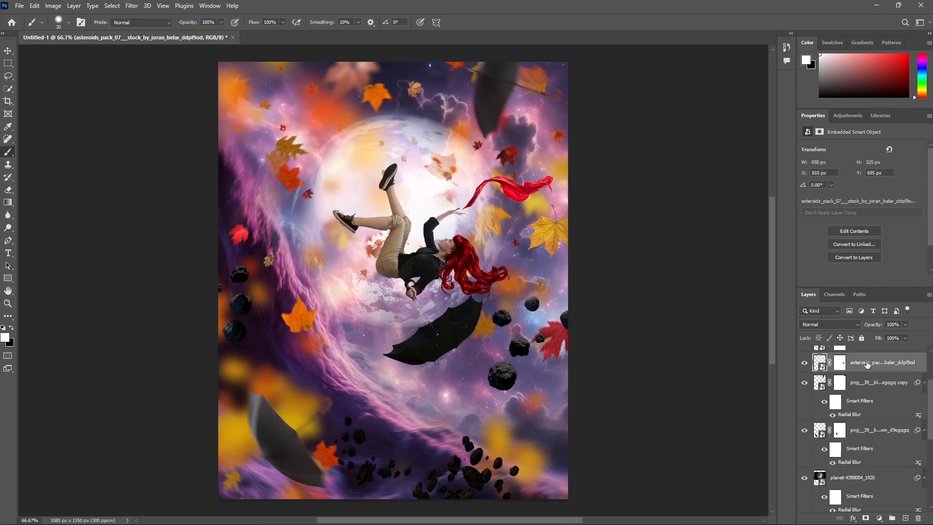
{"action": "left_click", "coordinate": [131, 5]}
{"action": "left_click", "coordinate": [144, 18]}
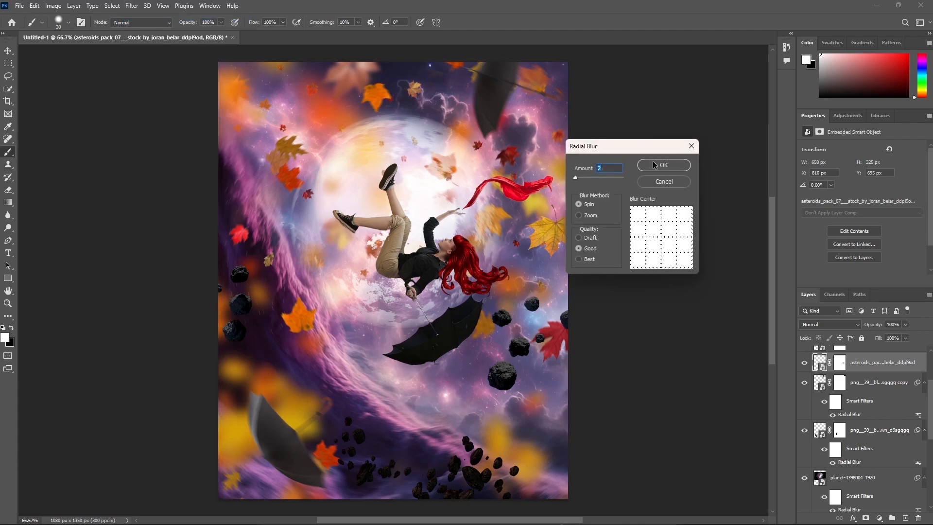
{"action": "left_click", "coordinate": [663, 165]}
{"action": "left_click", "coordinate": [804, 363]}
{"action": "left_click", "coordinate": [805, 363]}
Apply the same Radial Blur to the asteroids_pack copy layer
{"action": "scroll", "coordinate": [858, 401], "scroll_direction": "up", "scroll_amount": 2}
{"action": "left_click", "coordinate": [874, 382]}
{"action": "left_click", "coordinate": [132, 5]}
{"action": "left_click", "coordinate": [146, 17]}
{"action": "left_click", "coordinate": [663, 156]}
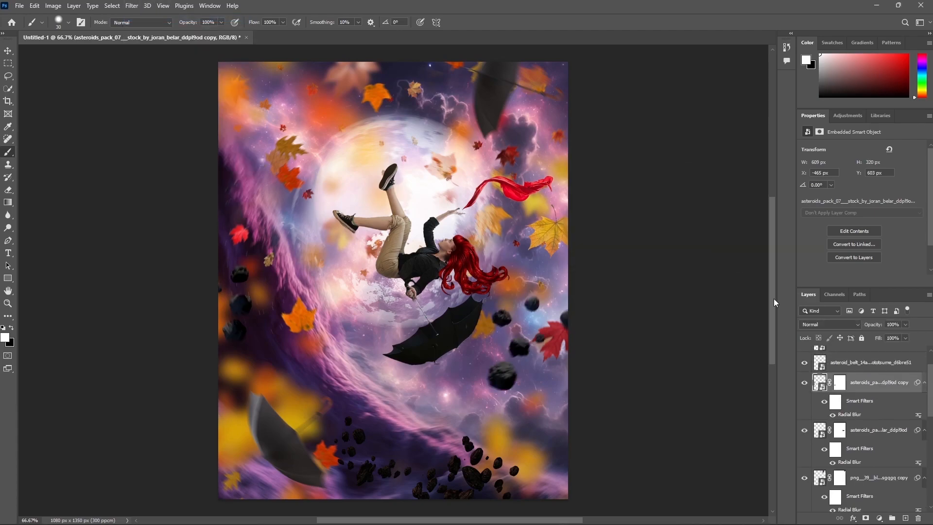
Apply the same Radial Blur to the asteroid_belt layer
{"action": "left_click", "coordinate": [865, 367]}
{"action": "left_click", "coordinate": [131, 6]}
{"action": "left_click", "coordinate": [146, 18]}
{"action": "left_click", "coordinate": [662, 156]}
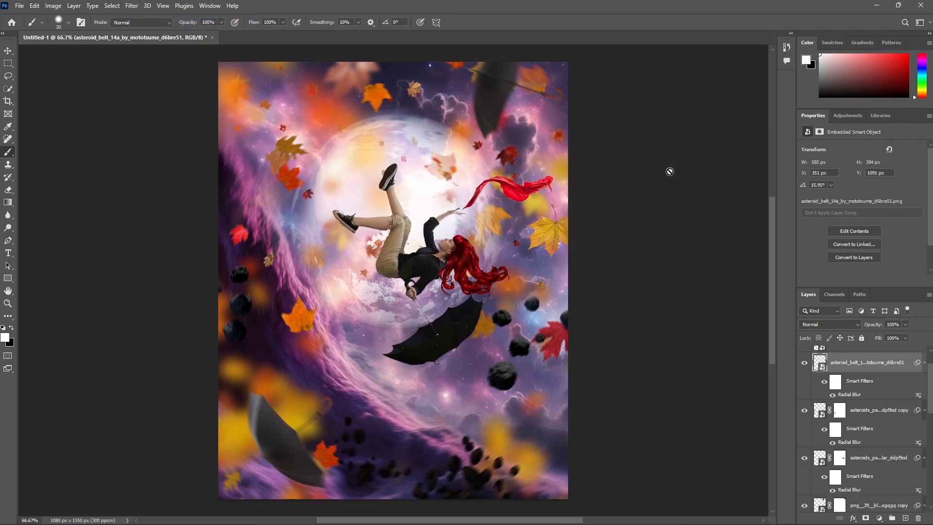
Paint black on the asteroid_belt layer's filter mask with a 175 px brush to remove blur from part of the asteroids
{"action": "left_click", "coordinate": [835, 381]}
{"action": "right_click", "coordinate": [76, 62]}
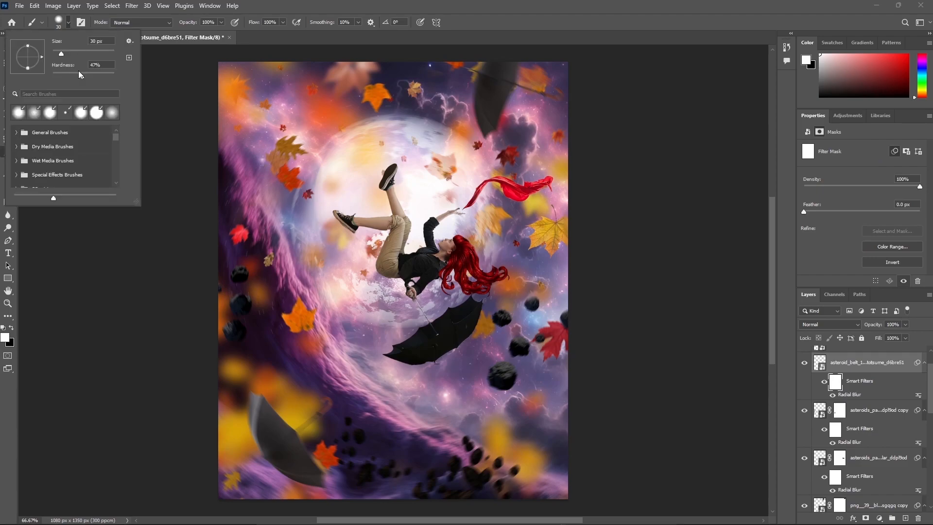
{"action": "left_click", "coordinate": [46, 312]}
{"action": "left_click", "coordinate": [12, 328]}
{"action": "key", "text": "bracketright"}
{"action": "key", "text": "bracketright"}
{"action": "key", "text": "bracketright"}
{"action": "key", "text": "bracketright"}
{"action": "key", "text": "bracketright"}
{"action": "key", "text": "bracketright"}
{"action": "key", "text": "bracketright"}
{"action": "key", "text": "bracketright"}
{"action": "key", "text": "bracketright"}
{"action": "key", "text": "bracketright"}
{"action": "mouse_move", "coordinate": [492, 408]}
{"action": "left_mouse_down"}
{"action": "mouse_move", "coordinate": [374, 408]}
{"action": "mouse_move", "coordinate": [355, 440]}
{"action": "mouse_move", "coordinate": [593, 367]}
{"action": "left_mouse_up"}
{"action": "key", "text": "x"}
Apply Motion Blur to the girl smart object with an angle of 0° and a distance of 10 pixels
{"action": "scroll", "coordinate": [860, 384], "scroll_direction": "up", "scroll_amount": 2}
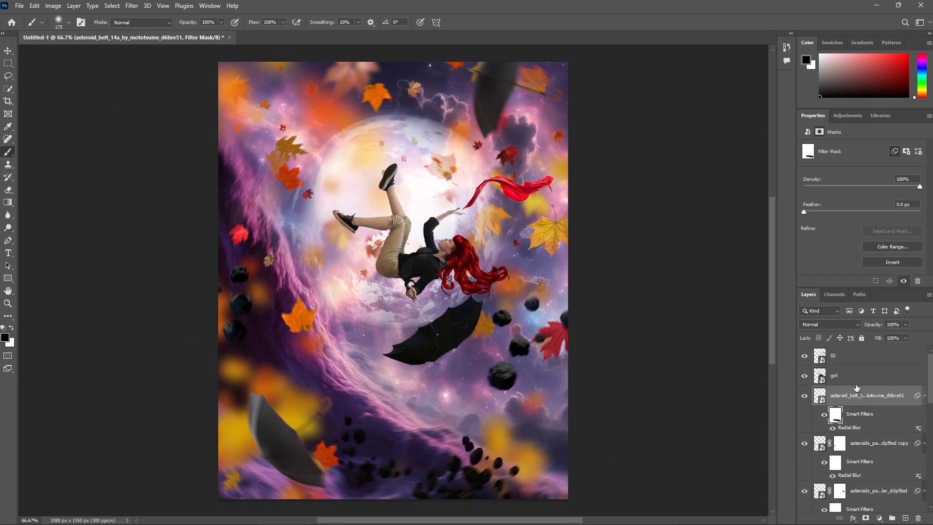
{"action": "left_click", "coordinate": [850, 378]}
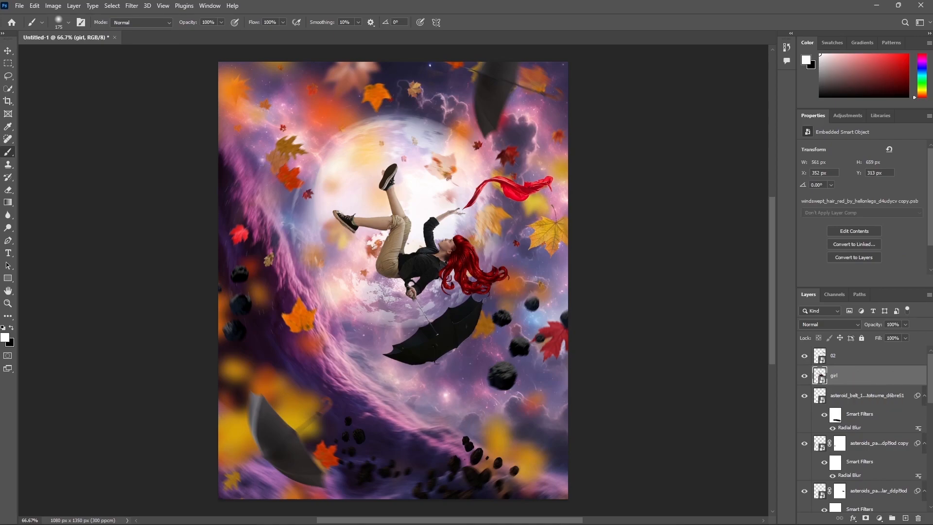
{"action": "left_click", "coordinate": [132, 5]}
{"action": "mouse_move", "coordinate": [219, 132]}
{"action": "left_click", "coordinate": [273, 186]}
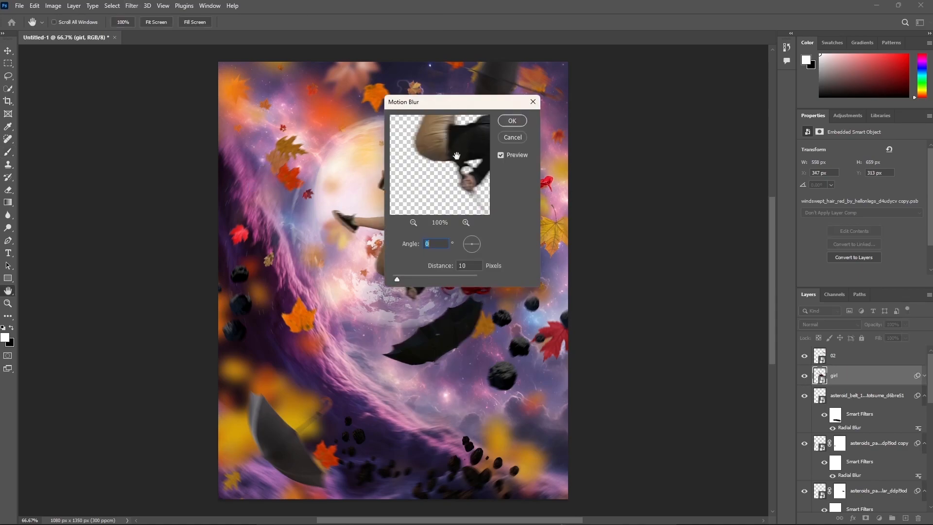
{"action": "left_click", "coordinate": [516, 122]}
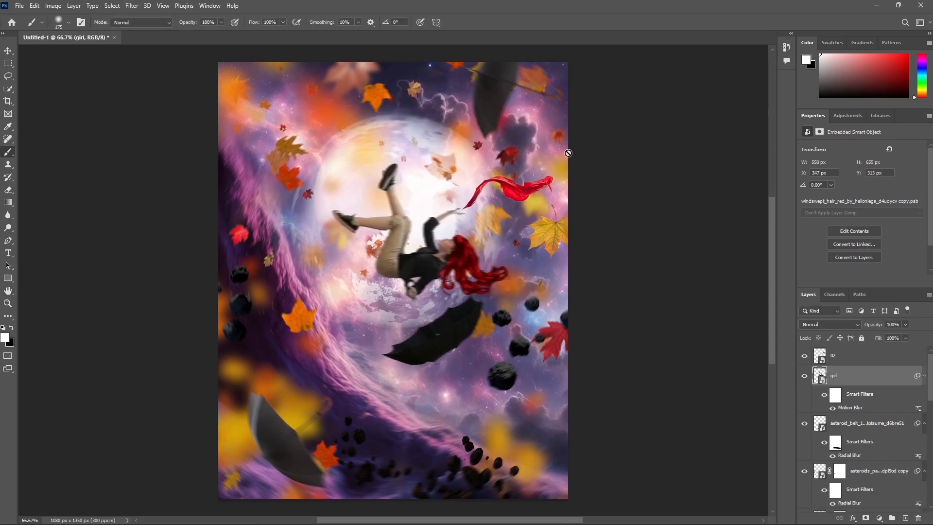
Paint on the girl layer's filter mask with the 175 px brush, removing the motion blur from her body, face and hair
{"action": "left_click", "coordinate": [835, 394]}
{"action": "key", "text": "x"}
{"action": "left_click_drag", "start_coordinate": [421, 156], "coordinate": [427, 167]}
{"action": "mouse_move", "coordinate": [438, 218]}
{"action": "left_mouse_down"}
{"action": "mouse_move", "coordinate": [438, 237]}
{"action": "mouse_move", "coordinate": [518, 254]}
{"action": "mouse_move", "coordinate": [406, 242]}
{"action": "mouse_move", "coordinate": [371, 257]}
{"action": "mouse_move", "coordinate": [404, 245]}
{"action": "mouse_move", "coordinate": [455, 264]}
{"action": "mouse_move", "coordinate": [398, 290]}
{"action": "mouse_move", "coordinate": [505, 242]}
{"action": "left_mouse_up"}
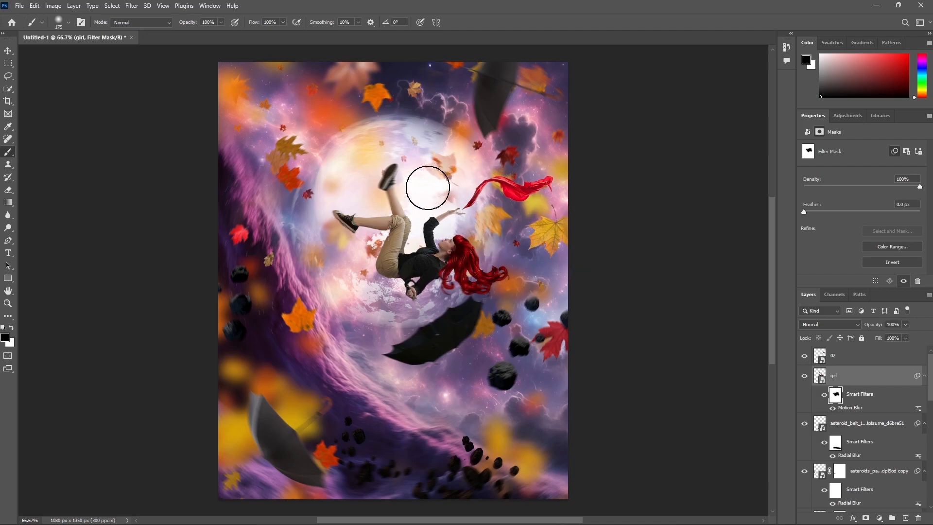
{"action": "key", "text": "x"}
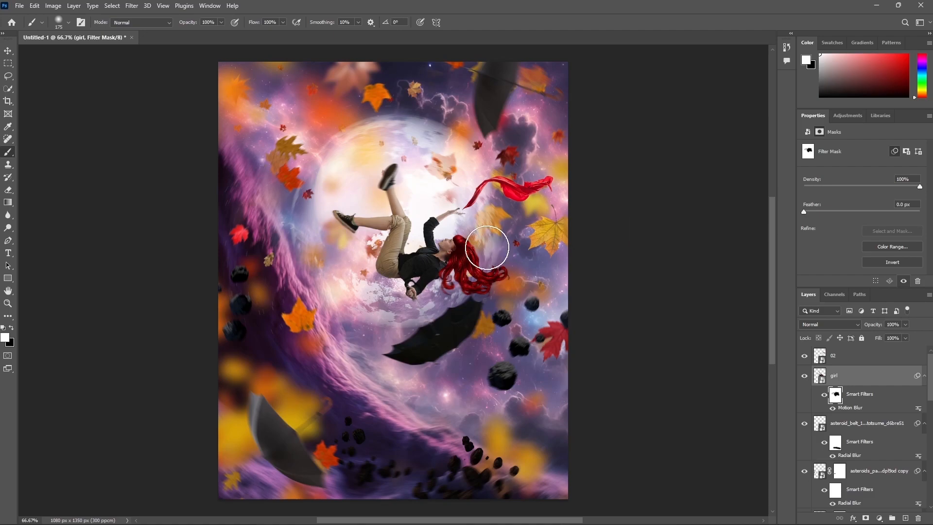
{"action": "key", "text": "x"}
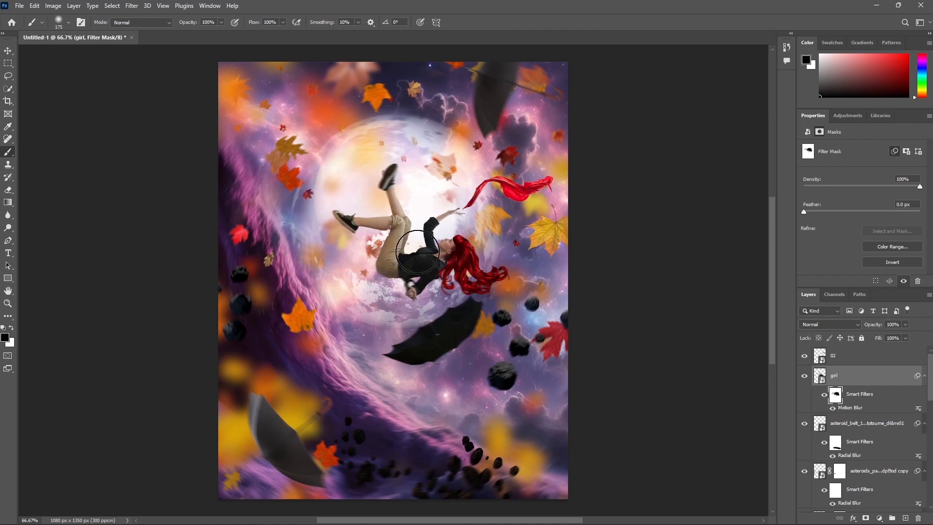
{"action": "key", "text": "x"}
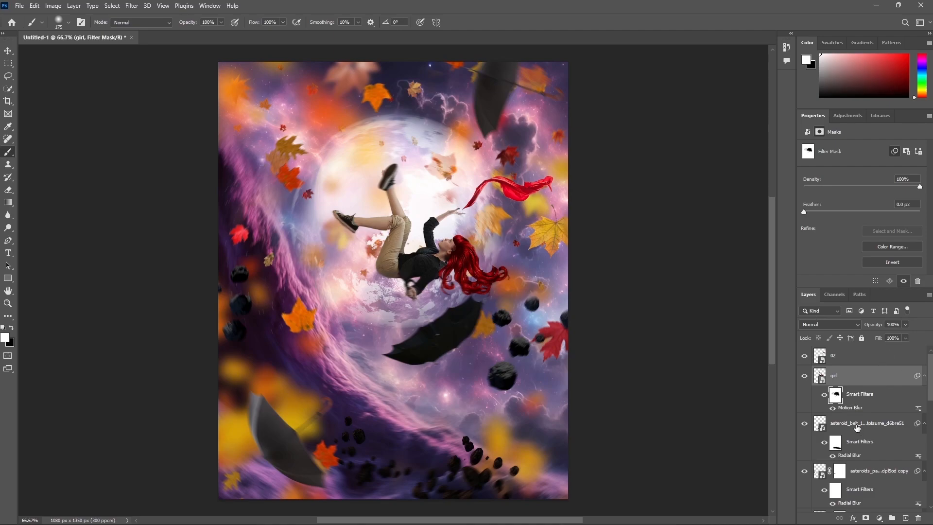
Add a Vibrance adjustment with vibrance +62 and saturation -100 above the asteroid_belt layer, then move that layer above the adjustment
{"action": "left_click", "coordinate": [857, 427]}
{"action": "left_click", "coordinate": [880, 518]}
{"action": "left_click", "coordinate": [888, 415]}
{"action": "type", "text": "62"}
{"action": "key", "text": "Tab"}
{"action": "type", "text": "-100"}
{"action": "key", "text": "Return"}
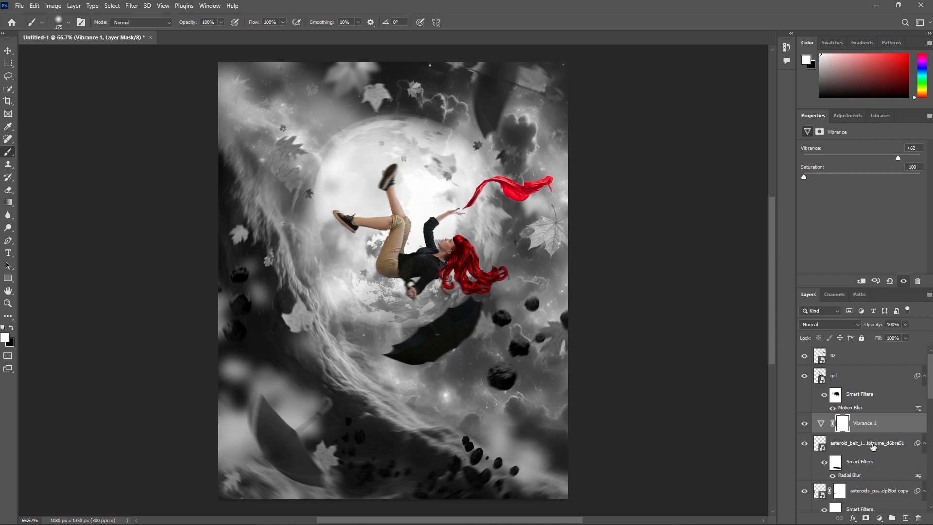
{"action": "left_click_drag", "start_coordinate": [877, 442], "coordinate": [878, 419]}
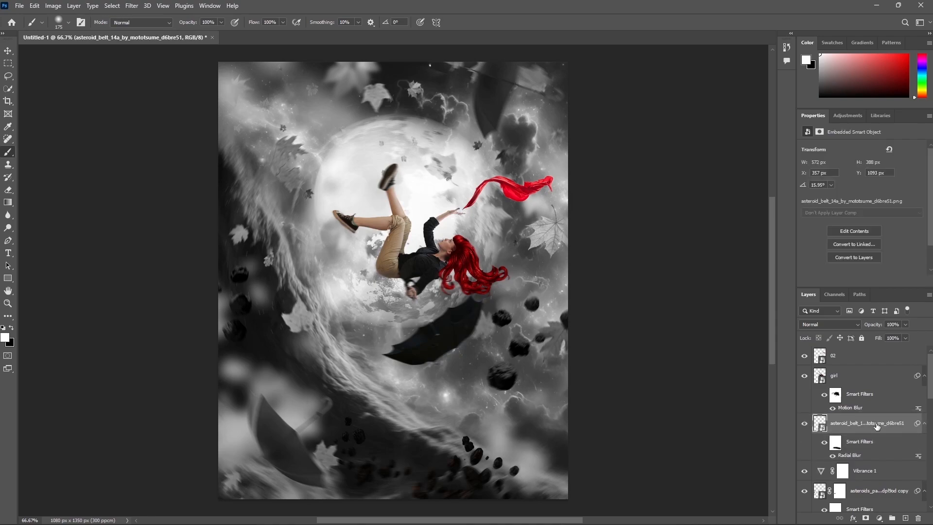
Add a Linear Dodge (Add) layer named light and paint a soft white 900 px glow behind the model
{"action": "key", "text": "ctrl+shift+alt+n"}
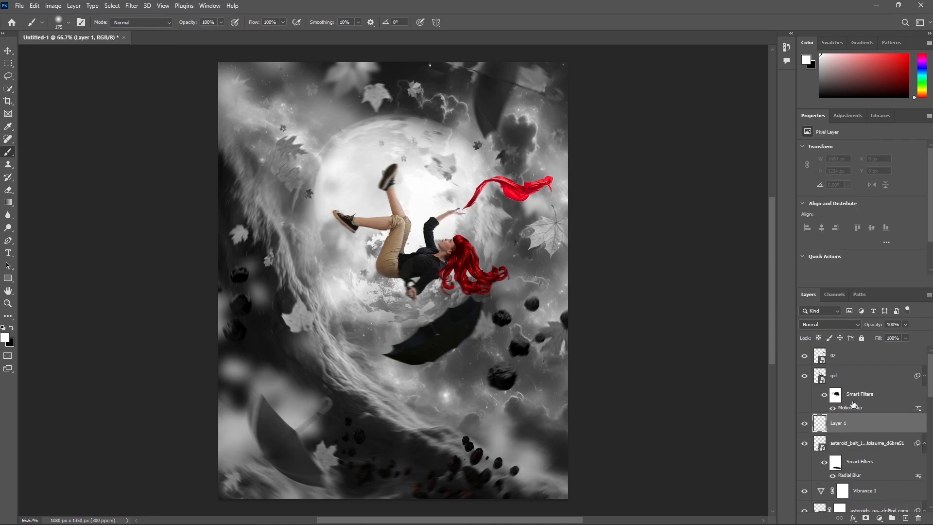
{"action": "left_click", "coordinate": [830, 324]}
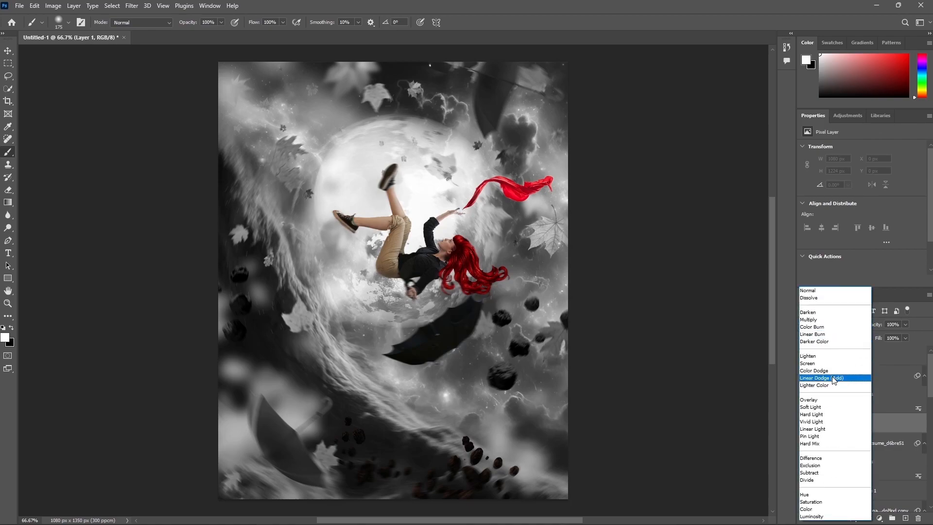
{"action": "left_click", "coordinate": [834, 379]}
{"action": "key", "text": "bracketright"}
{"action": "key", "text": "bracketright"}
{"action": "key", "text": "bracketright"}
{"action": "key", "text": "bracketright"}
{"action": "key", "text": "bracketright"}
{"action": "key", "text": "bracketright"}
{"action": "key", "text": "bracketright"}
{"action": "key", "text": "bracketright"}
{"action": "key", "text": "bracketright"}
{"action": "left_click", "coordinate": [403, 216]}
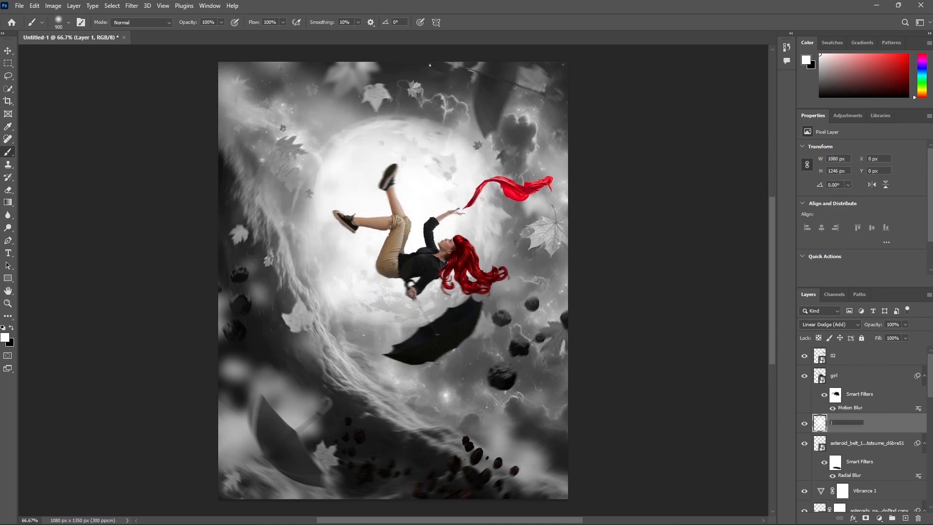
{"action": "key", "text": "Return"}
Group the asteroid_belt, light, girl and 02 layers and check the group's contents by toggling its visibility
{"action": "left_click", "coordinate": [865, 442]}
{"action": "left_click", "coordinate": [864, 424], "text": "ctrl"}
{"action": "left_click", "coordinate": [864, 380], "text": "ctrl"}
{"action": "left_click", "coordinate": [853, 363], "text": "ctrl"}
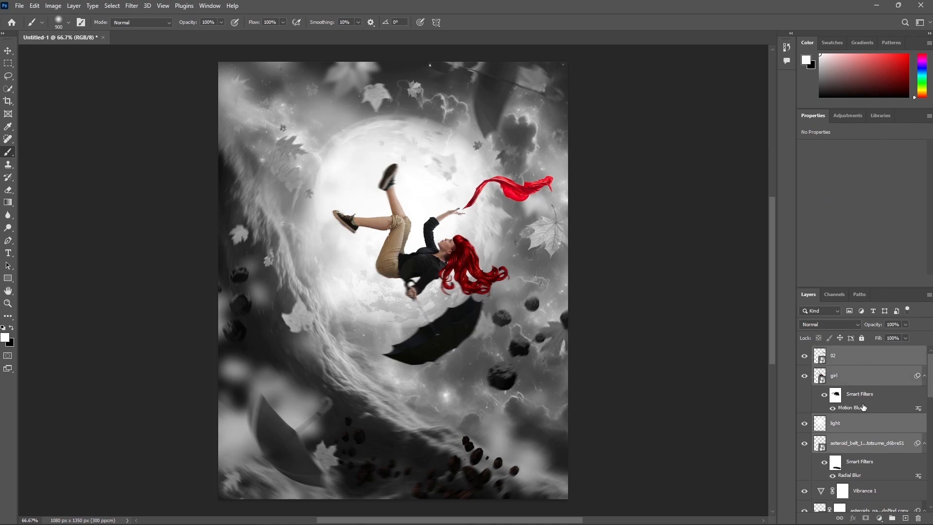
{"action": "key", "text": "ctrl+g"}
{"action": "left_click", "coordinate": [805, 351]}
{"action": "left_click", "coordinate": [805, 351]}
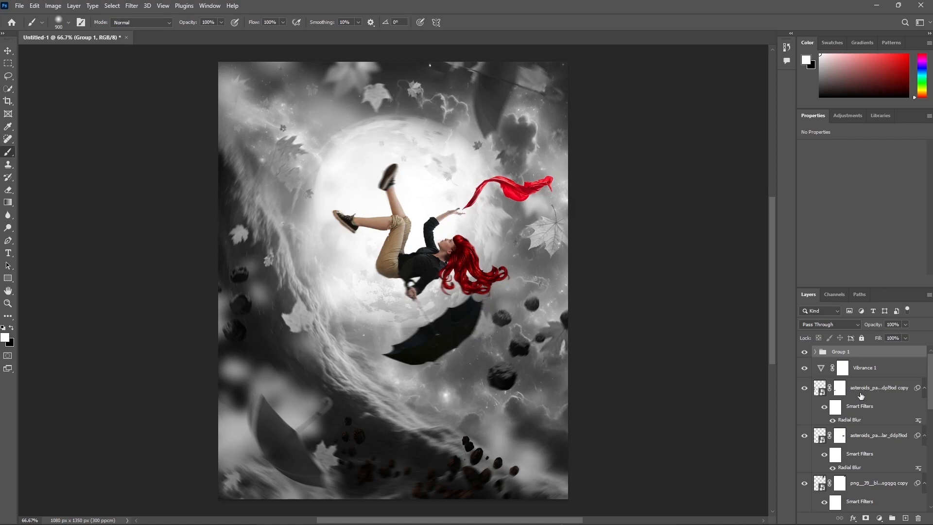
Add a Vibrance adjustment above layer 02 inside the group, with vibrance +62 and saturation -100
{"action": "left_click", "coordinate": [815, 351]}
{"action": "left_click", "coordinate": [855, 369]}
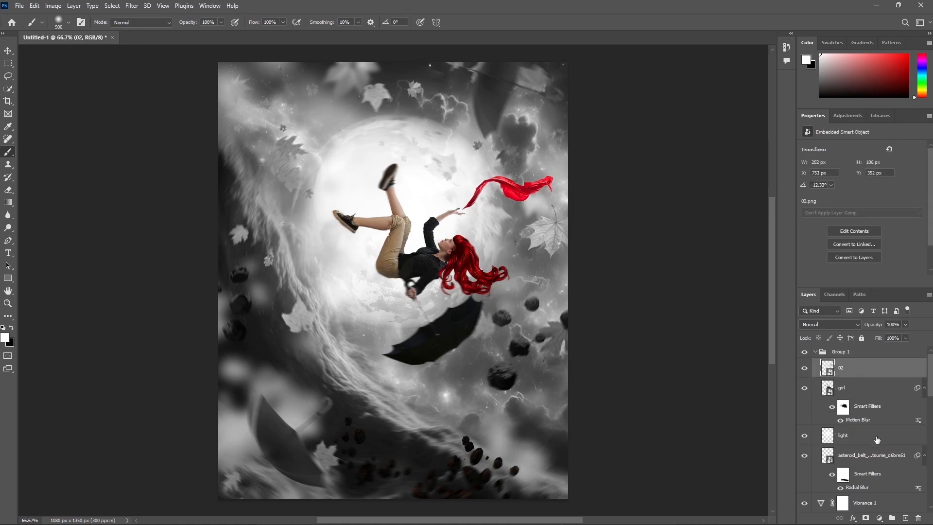
{"action": "left_click", "coordinate": [880, 518]}
{"action": "left_click", "coordinate": [874, 415]}
{"action": "type", "text": "62"}
{"action": "key", "text": "Tab"}
{"action": "type", "text": "-100"}
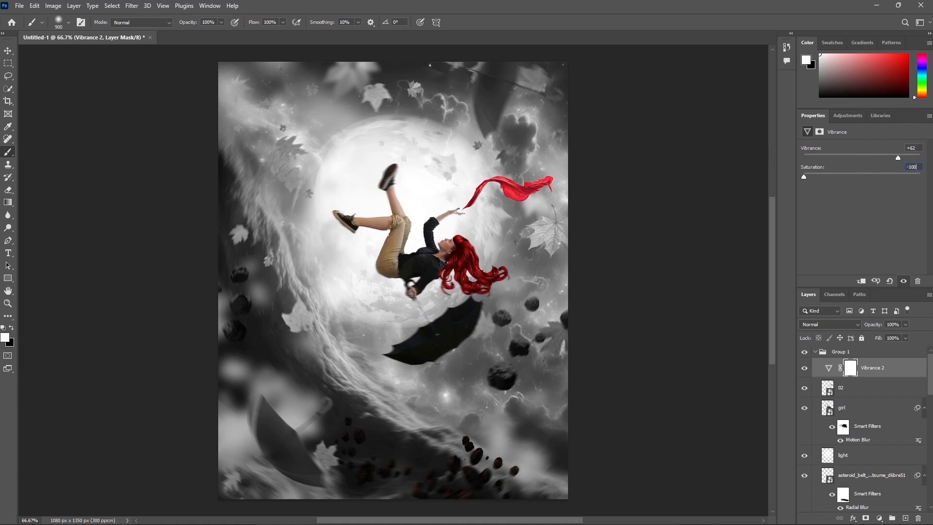
{"action": "key", "text": "Return"}
{"action": "left_click", "coordinate": [816, 351]}
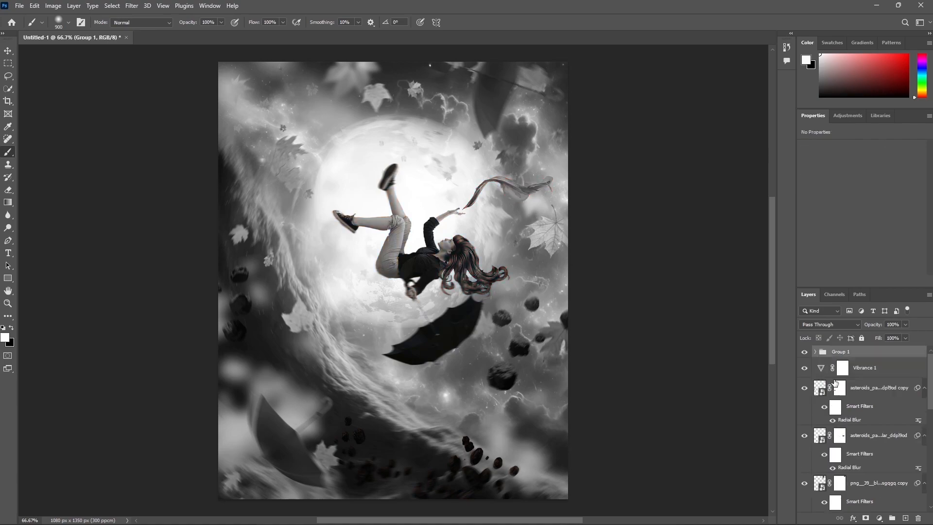
{"action": "left_click", "coordinate": [817, 351]}
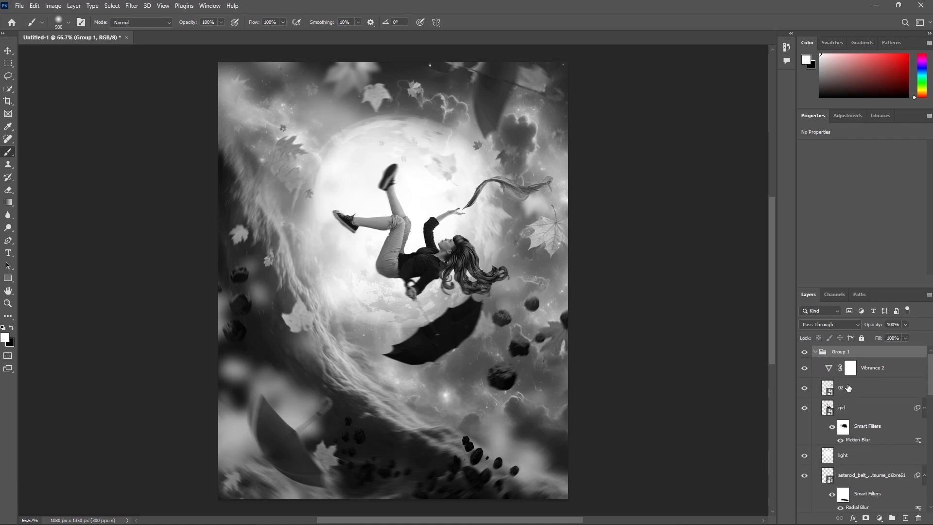
Add an Exposure adjustment clipped to the girl layer with exposure set to +1.2
{"action": "left_click", "coordinate": [857, 408]}
{"action": "left_click", "coordinate": [879, 518]}
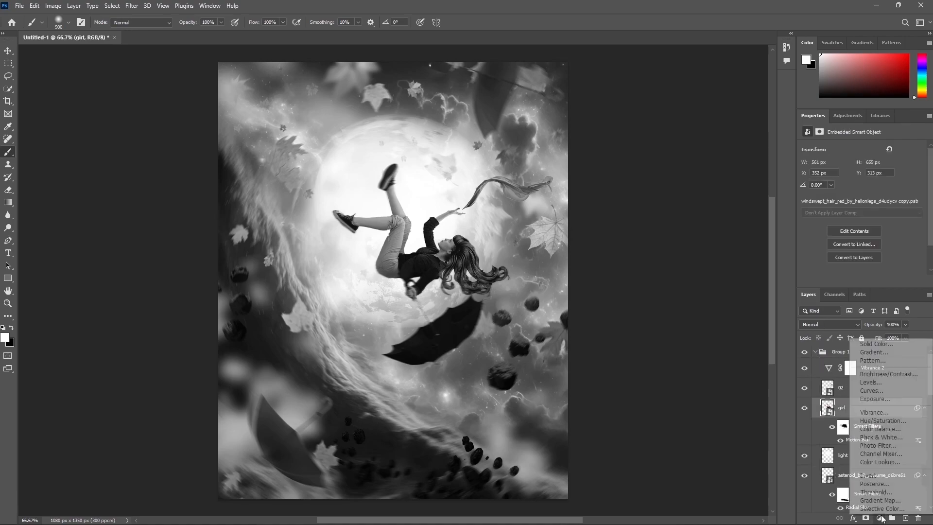
{"action": "left_click", "coordinate": [869, 397]}
{"action": "left_click", "coordinate": [861, 281]}
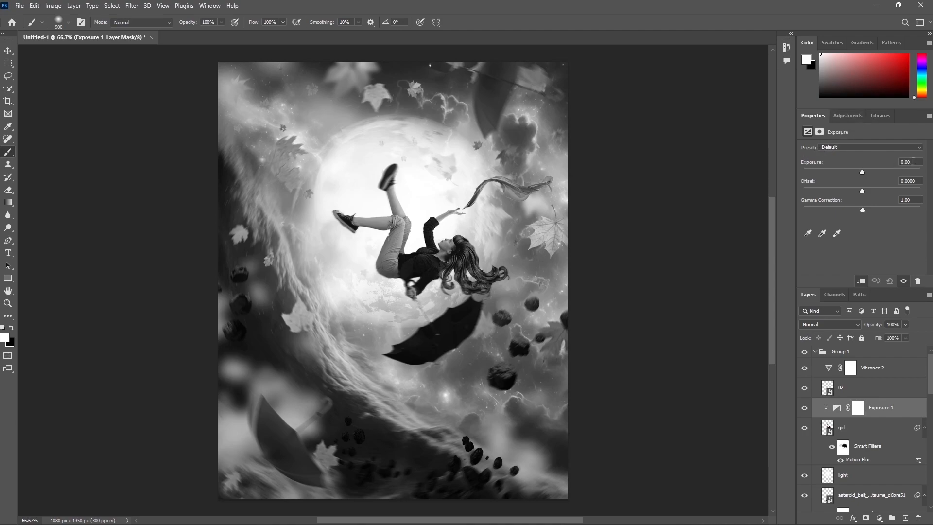
{"action": "type", "text": "1.2"}
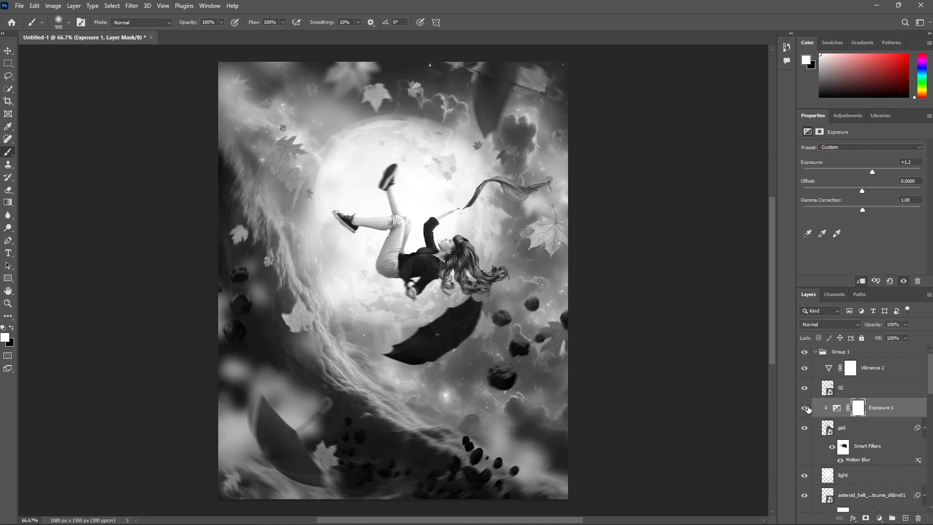
Paint black with a soft brush of about 90 px or larger on the Exposure mask over the model's hair and lower body
{"action": "key", "text": "bracketleft"}
{"action": "key", "text": "bracketleft"}
{"action": "key", "text": "bracketleft"}
{"action": "key", "text": "bracketleft"}
{"action": "key", "text": "bracketleft"}
{"action": "key", "text": "bracketleft"}
{"action": "key", "text": "bracketleft"}
{"action": "key", "text": "bracketleft"}
{"action": "key", "text": "bracketleft"}
{"action": "key", "text": "bracketleft"}
{"action": "key", "text": "bracketleft"}
{"action": "key", "text": "bracketleft"}
{"action": "key", "text": "bracketleft"}
{"action": "key", "text": "bracketleft"}
{"action": "key", "text": "bracketleft"}
{"action": "key", "text": "bracketleft"}
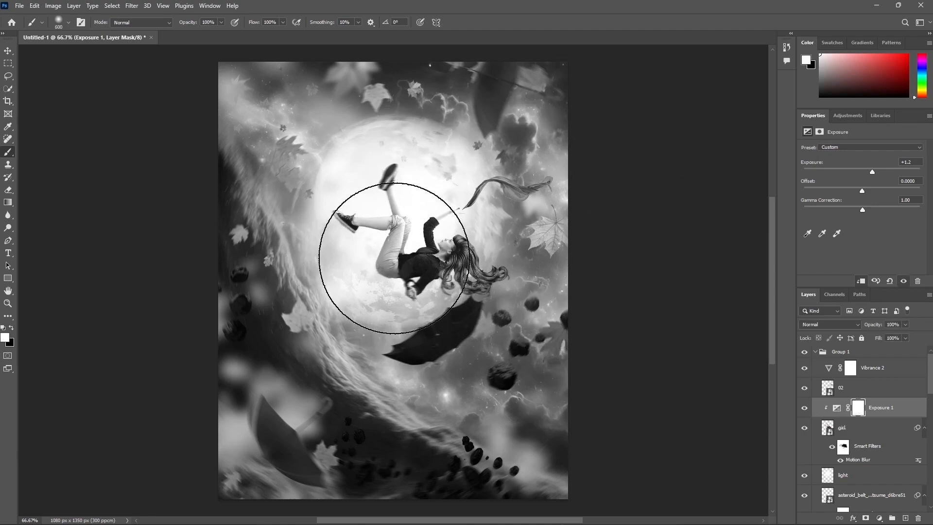
{"action": "left_click", "coordinate": [806, 408]}
{"action": "left_click", "coordinate": [806, 408]}
{"action": "left_click", "coordinate": [806, 408]}
{"action": "left_click", "coordinate": [806, 408]}
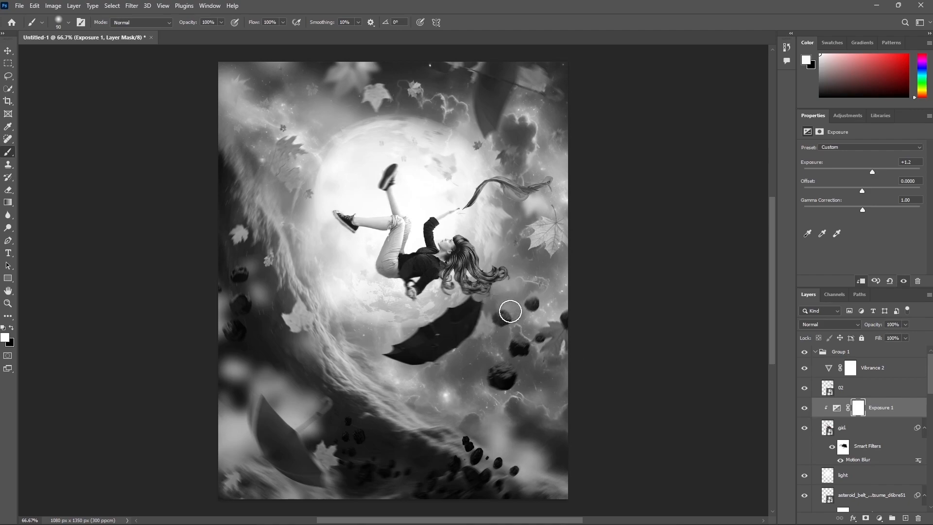
{"action": "key", "text": "x"}
{"action": "mouse_move", "coordinate": [479, 282]}
{"action": "left_mouse_down"}
{"action": "mouse_move", "coordinate": [422, 295]}
{"action": "mouse_move", "coordinate": [410, 282]}
{"action": "mouse_move", "coordinate": [437, 293]}
{"action": "left_mouse_up"}
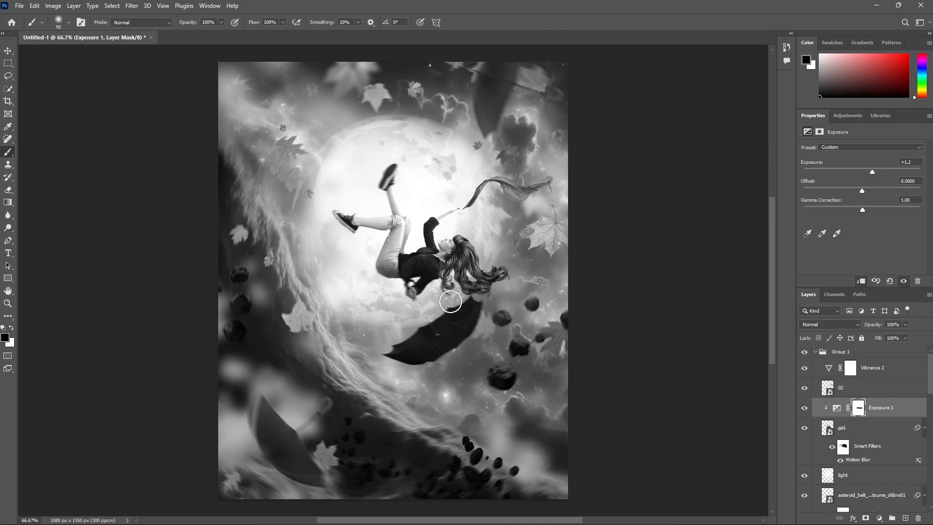
{"action": "key", "text": "bracketright"}
{"action": "key", "text": "bracketright"}
{"action": "key", "text": "bracketright"}
{"action": "mouse_move", "coordinate": [465, 355]}
{"action": "left_mouse_down"}
{"action": "mouse_move", "coordinate": [382, 306]}
{"action": "mouse_move", "coordinate": [359, 274]}
{"action": "left_mouse_up"}
{"action": "key", "text": "bracketright"}
{"action": "key", "text": "bracketright"}
{"action": "key", "text": "bracketright"}
{"action": "key", "text": "bracketright"}
{"action": "mouse_move", "coordinate": [386, 313]}
{"action": "left_mouse_down"}
{"action": "mouse_move", "coordinate": [374, 294]}
{"action": "mouse_move", "coordinate": [371, 312]}
{"action": "left_mouse_up"}
Refine the Exposure mask around the outstretched hand with a 70 px black brush and compare the model with the adjustment off
{"action": "key", "text": "bracketleft"}
{"action": "key", "text": "bracketleft"}
{"action": "key", "text": "bracketleft"}
{"action": "key", "text": "bracketleft"}
{"action": "key", "text": "bracketleft"}
{"action": "key", "text": "bracketleft"}
{"action": "key", "text": "bracketleft"}
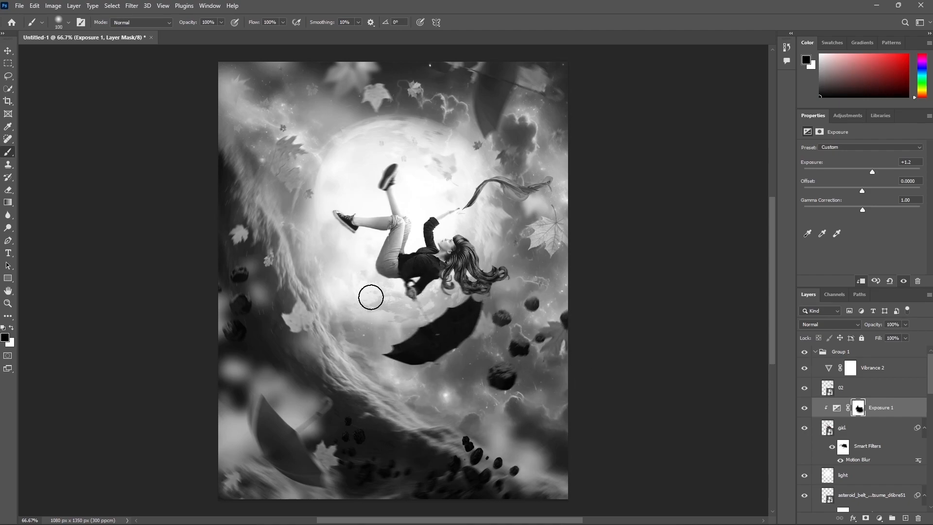
{"action": "key", "text": "bracketleft"}
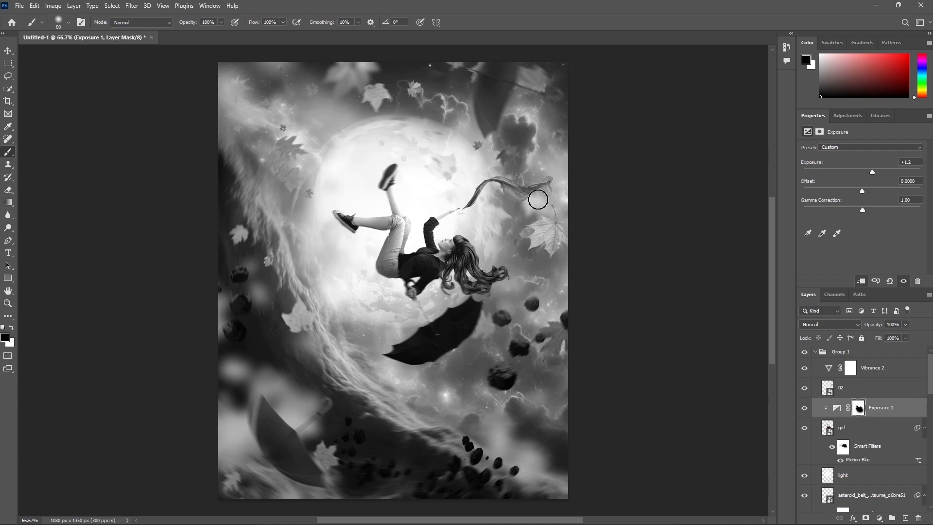
{"action": "key", "text": "bracketleft"}
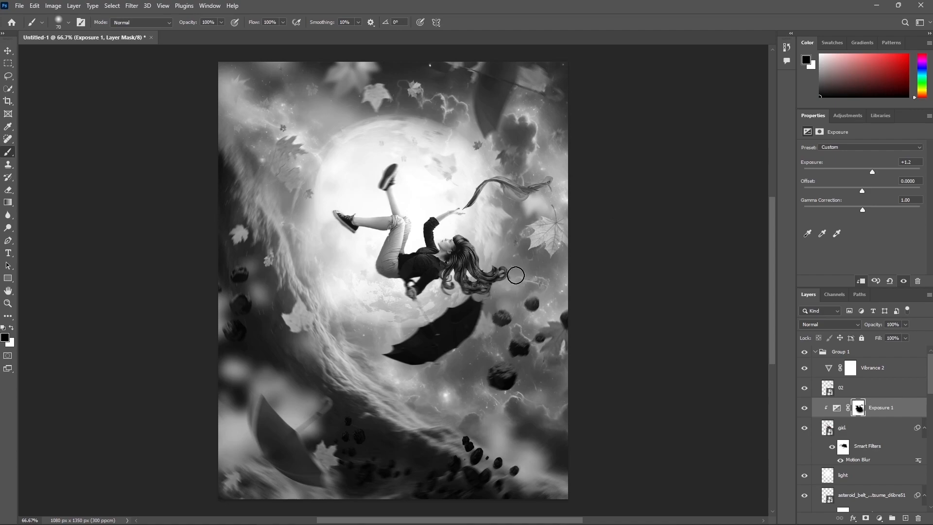
{"action": "left_click", "coordinate": [807, 414]}
{"action": "left_click", "coordinate": [806, 414]}
{"action": "left_click", "coordinate": [805, 409]}
{"action": "left_click", "coordinate": [805, 409]}
Collapse Group 1 and add a Gradient Fill layer above it with both colour stops set to black (000000)
{"action": "left_click", "coordinate": [816, 352]}
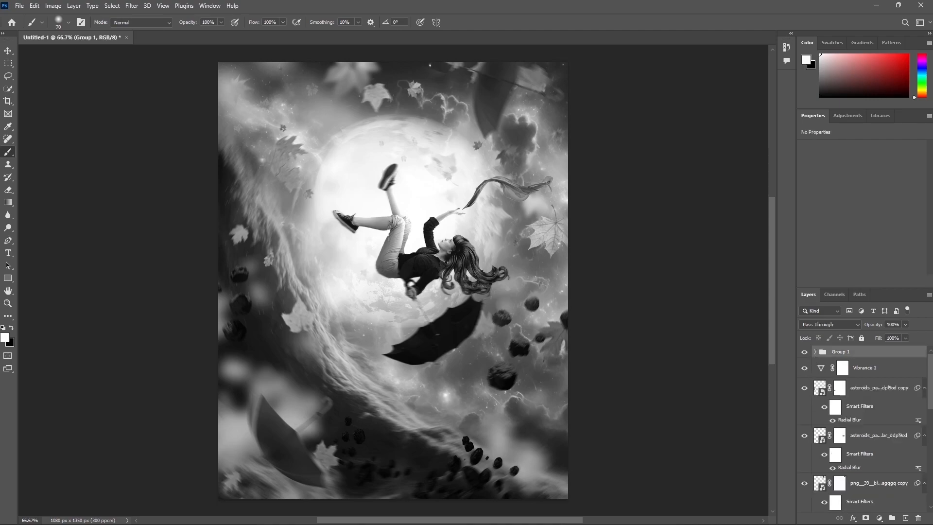
{"action": "left_click", "coordinate": [880, 518]}
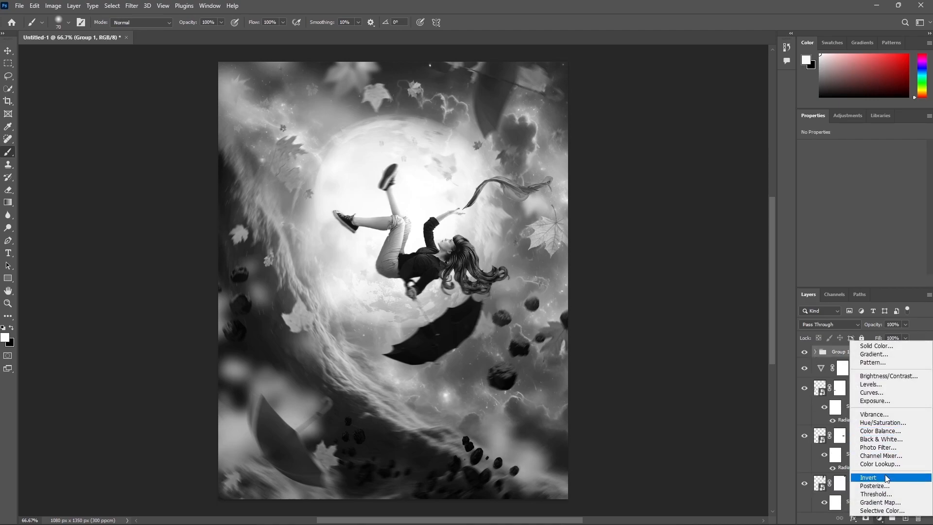
{"action": "left_click", "coordinate": [883, 356]}
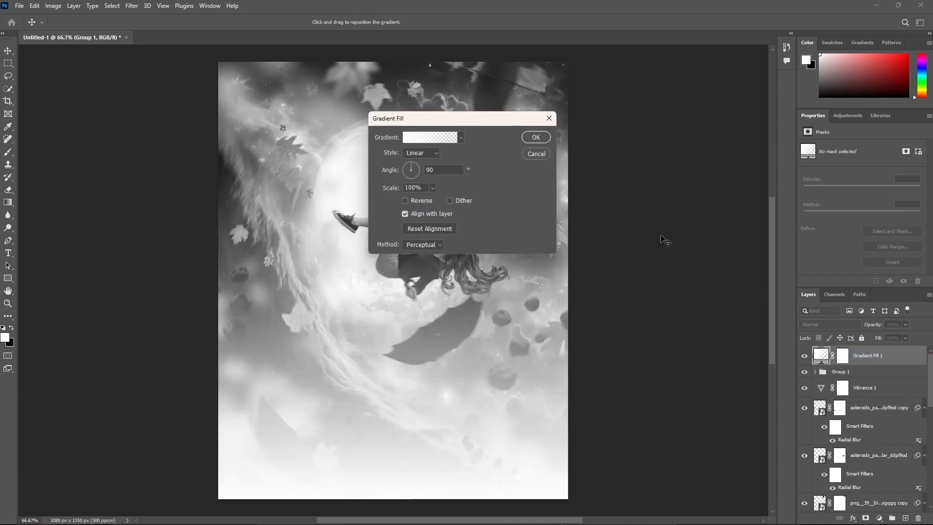
{"action": "left_click", "coordinate": [430, 137]}
{"action": "left_click", "coordinate": [680, 275]}
{"action": "left_click", "coordinate": [723, 318]}
{"action": "left_click", "coordinate": [826, 144]}
{"action": "left_click", "coordinate": [875, 275]}
{"action": "left_click", "coordinate": [729, 316]}
{"action": "type", "text": "000000"}
{"action": "left_click", "coordinate": [829, 145]}
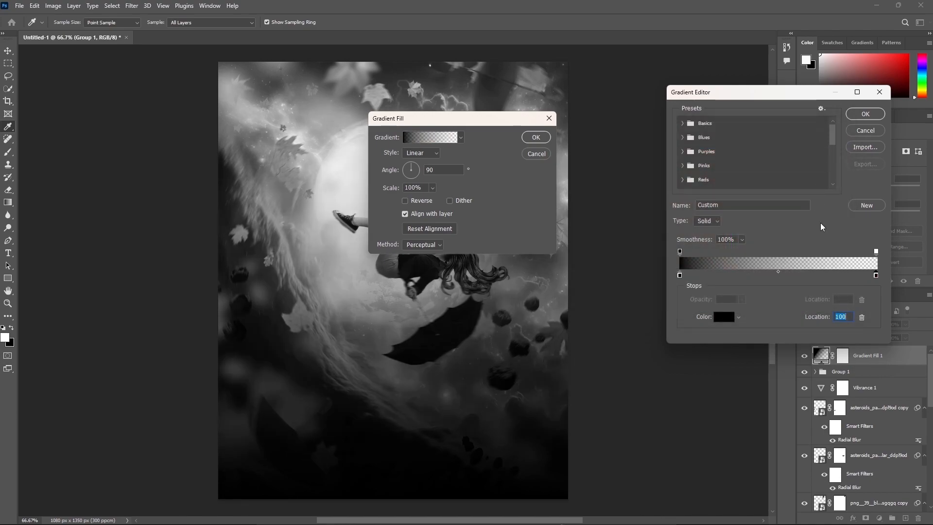
Set the gradient's end opacity stop to 30% and apply the linear 90° fill
{"action": "left_click", "coordinate": [875, 251]}
{"action": "type", "text": "30"}
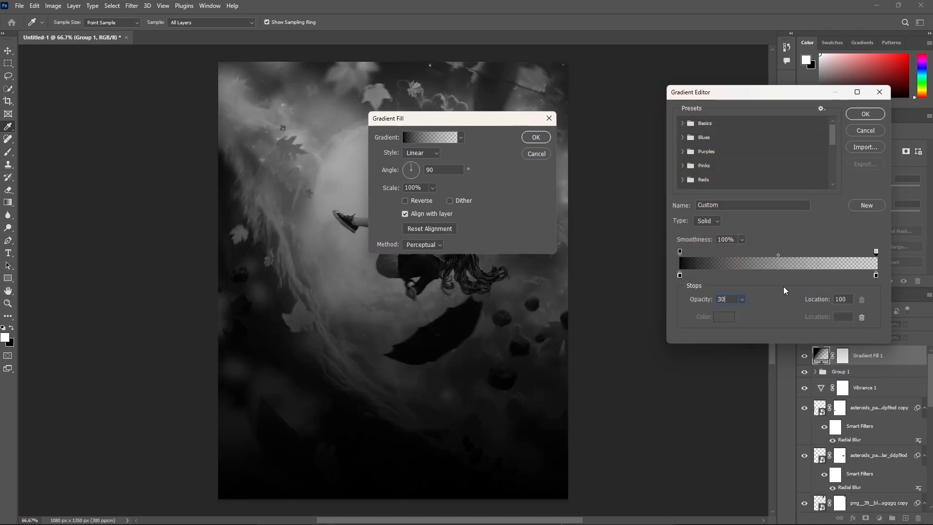
{"action": "left_click", "coordinate": [866, 114]}
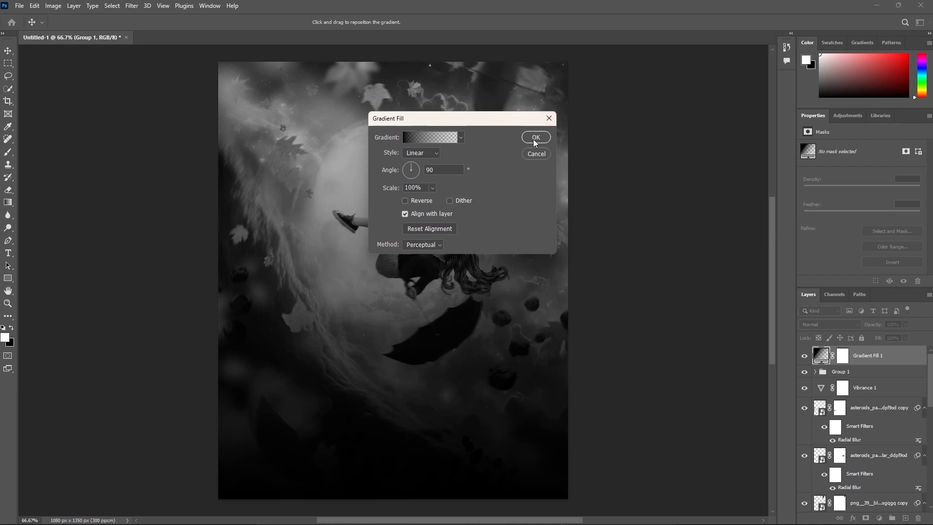
{"action": "left_click_drag", "start_coordinate": [495, 118], "coordinate": [672, 133]}
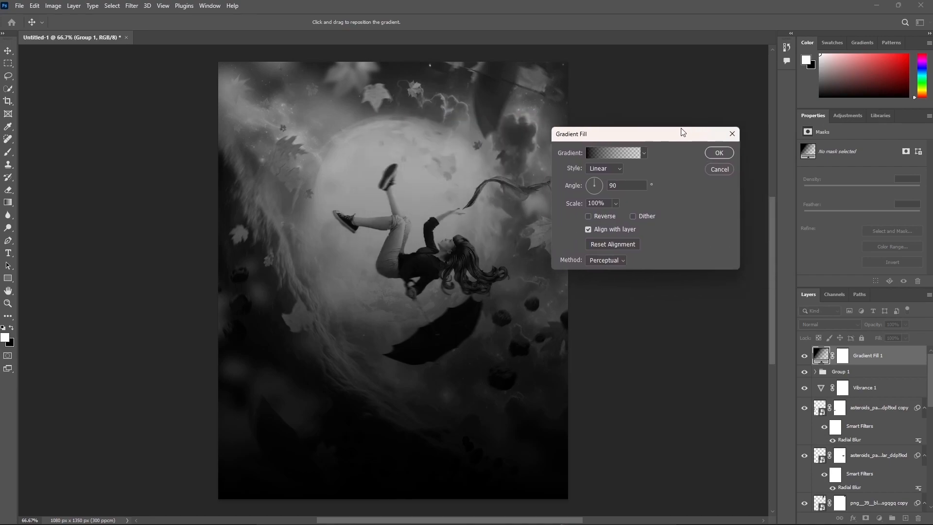
{"action": "left_click", "coordinate": [713, 152]}
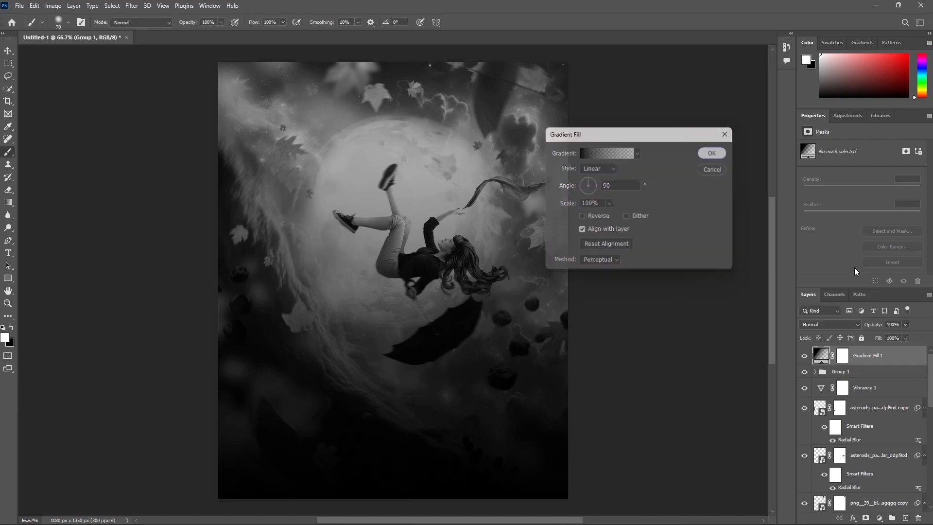
Lower the Gradient Fill layer's opacity to 30% and compare the image with it hidden
{"action": "type", "text": "3"}
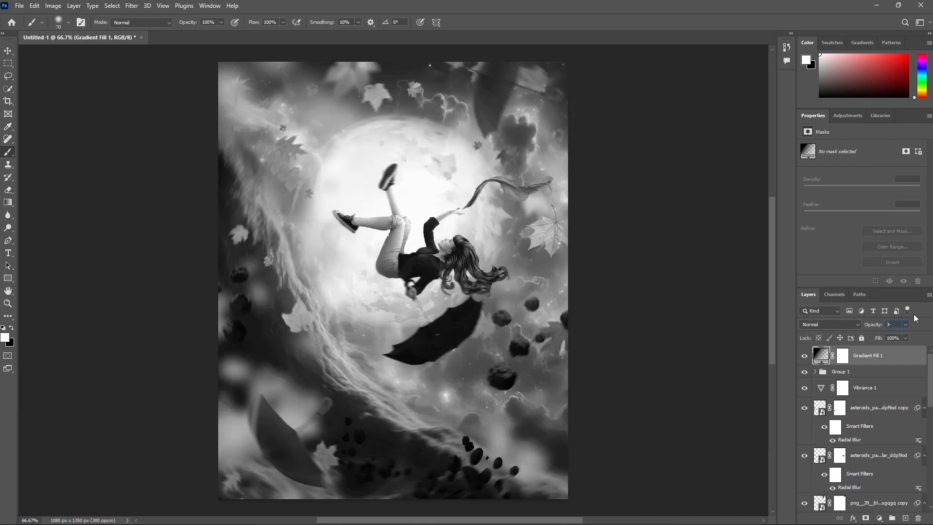
{"action": "type", "text": "0"}
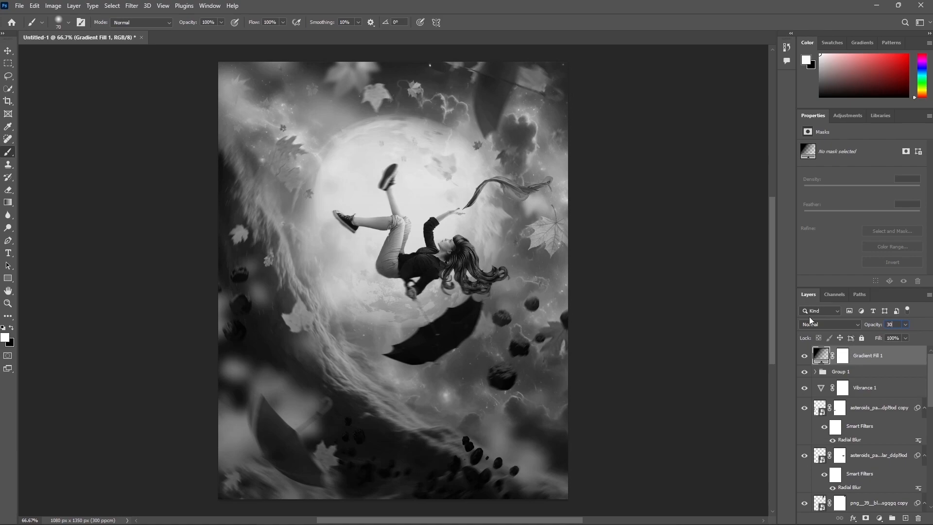
{"action": "left_click", "coordinate": [804, 357]}
{"action": "left_click", "coordinate": [803, 357]}
Mask the Gradient Fill over the bright glow behind the model using a soft black 500 px brush
{"action": "left_click", "coordinate": [847, 358]}
{"action": "key", "text": "x"}
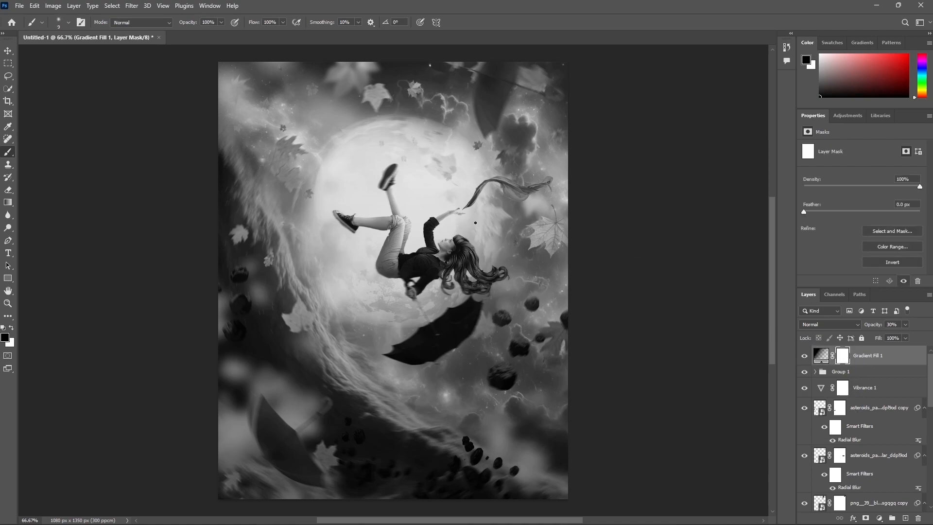
{"action": "key", "text": "bracketright"}
{"action": "key", "text": "bracketright"}
{"action": "key", "text": "bracketright"}
{"action": "key", "text": "bracketright"}
{"action": "key", "text": "bracketright"}
{"action": "key", "text": "bracketright"}
{"action": "key", "text": "bracketright"}
{"action": "key", "text": "bracketright"}
{"action": "key", "text": "bracketright"}
{"action": "key", "text": "bracketright"}
{"action": "key", "text": "bracketright"}
{"action": "key", "text": "bracketright"}
{"action": "key", "text": "bracketright"}
{"action": "key", "text": "bracketright"}
{"action": "key", "text": "bracketright"}
{"action": "key", "text": "bracketright"}
{"action": "key", "text": "bracketright"}
{"action": "key", "text": "bracketright"}
{"action": "key", "text": "bracketright"}
{"action": "key", "text": "bracketright"}
{"action": "mouse_move", "coordinate": [399, 193]}
{"action": "left_mouse_down"}
{"action": "mouse_move", "coordinate": [427, 198]}
{"action": "mouse_move", "coordinate": [420, 219]}
{"action": "left_mouse_up"}
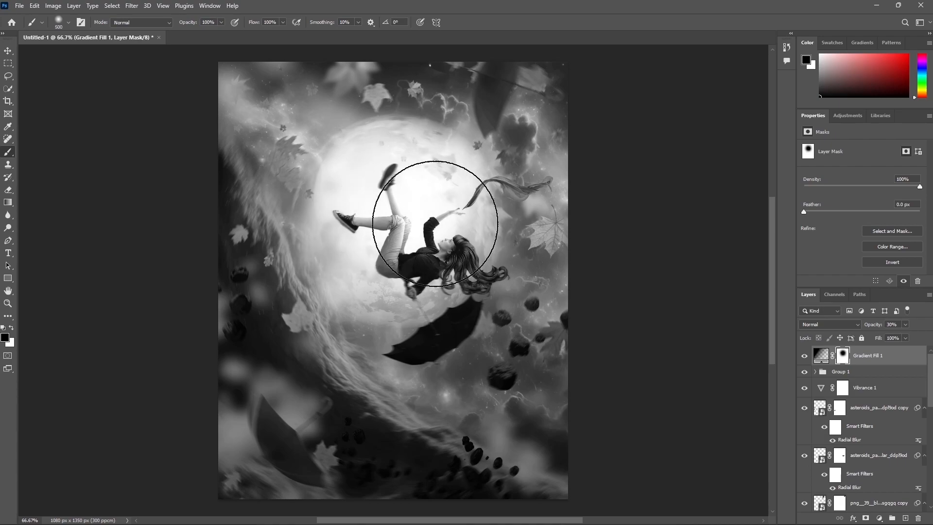
Refine the Gradient Fill mask around the scarf and model with a soft 200 px brush and check it by toggling the layer
{"action": "key", "text": "bracketleft"}
{"action": "key", "text": "bracketleft"}
{"action": "key", "text": "bracketleft"}
{"action": "key", "text": "bracketleft"}
{"action": "key", "text": "bracketleft"}
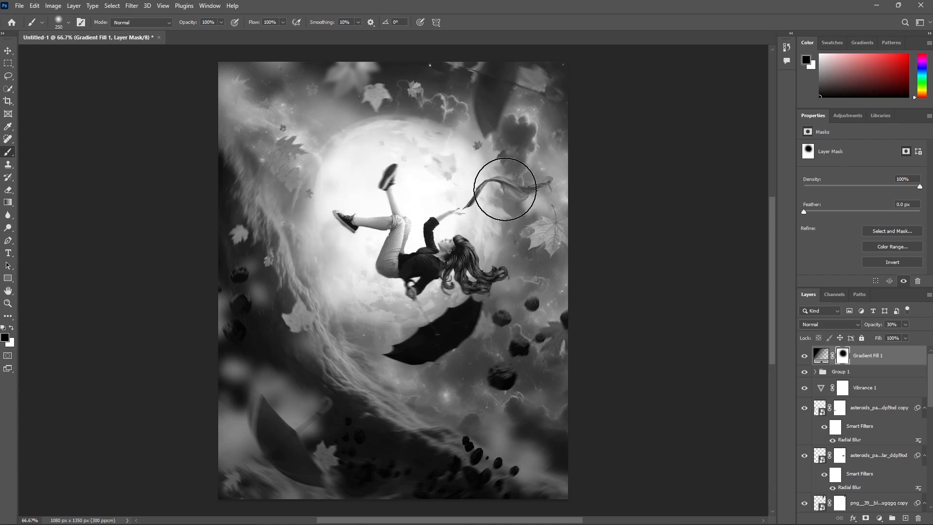
{"action": "key", "text": "x"}
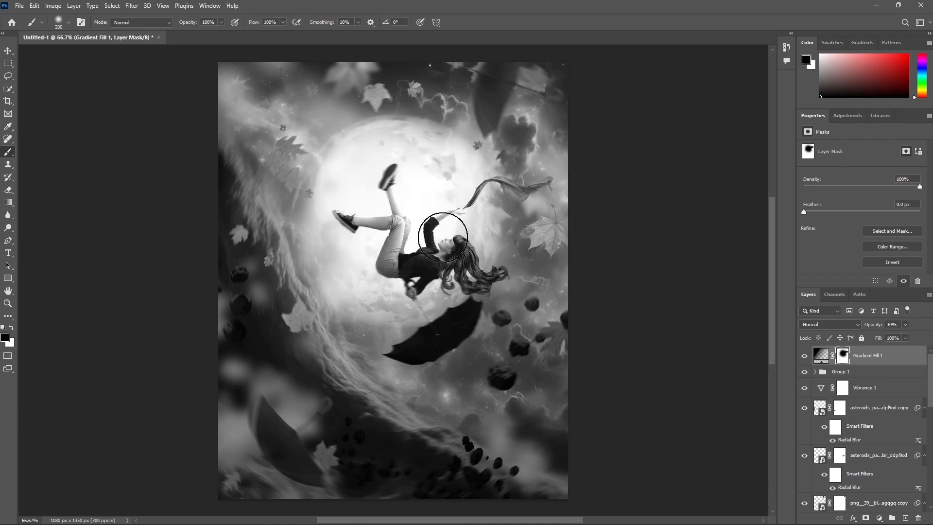
{"action": "mouse_move", "coordinate": [443, 277]}
{"action": "left_mouse_down"}
{"action": "mouse_move", "coordinate": [487, 310]}
{"action": "mouse_move", "coordinate": [413, 295]}
{"action": "mouse_move", "coordinate": [383, 323]}
{"action": "mouse_move", "coordinate": [447, 318]}
{"action": "mouse_move", "coordinate": [435, 295]}
{"action": "left_mouse_up"}
{"action": "key", "text": "x"}
{"action": "key", "text": "x"}
{"action": "left_click_drag", "start_coordinate": [408, 218], "coordinate": [374, 189]}
{"action": "key", "text": "x"}
{"action": "left_click", "coordinate": [802, 355]}
{"action": "left_click", "coordinate": [802, 355]}
{"action": "key", "text": "x"}
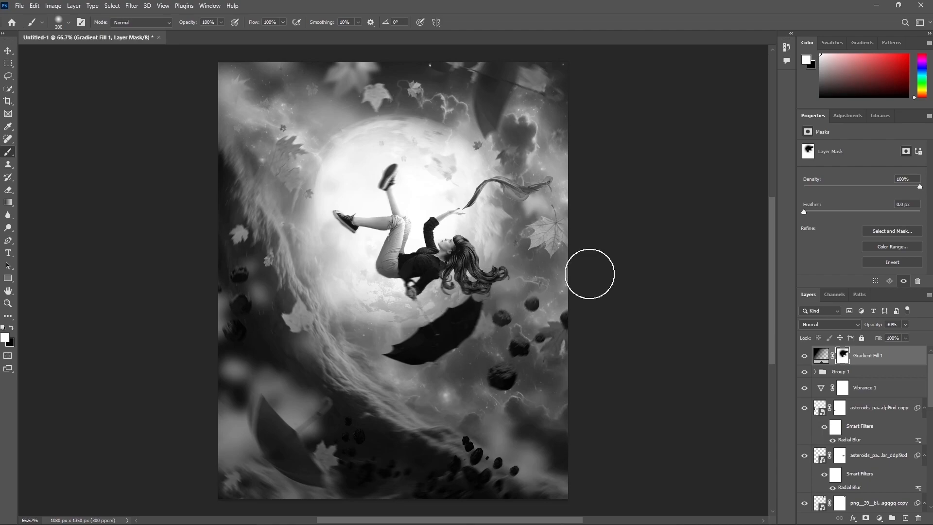
{"action": "key", "text": "x"}
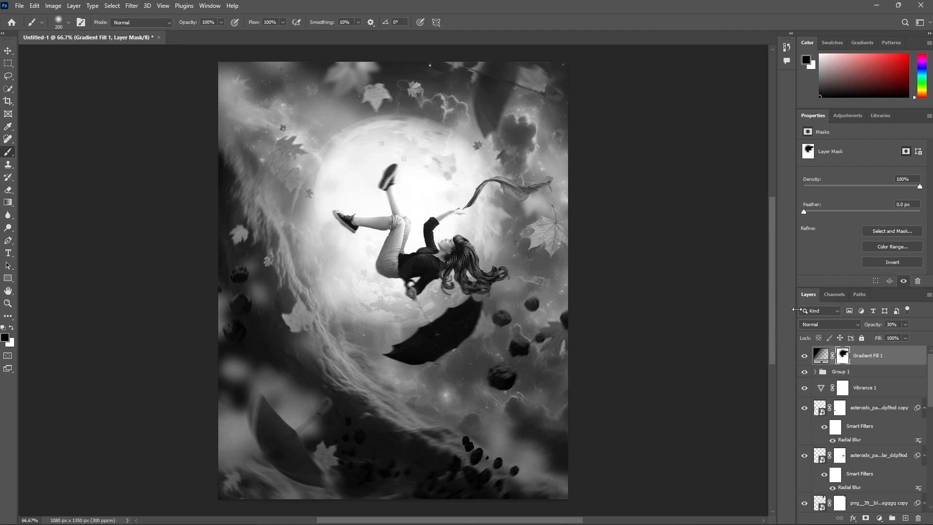
{"action": "key", "text": "x"}
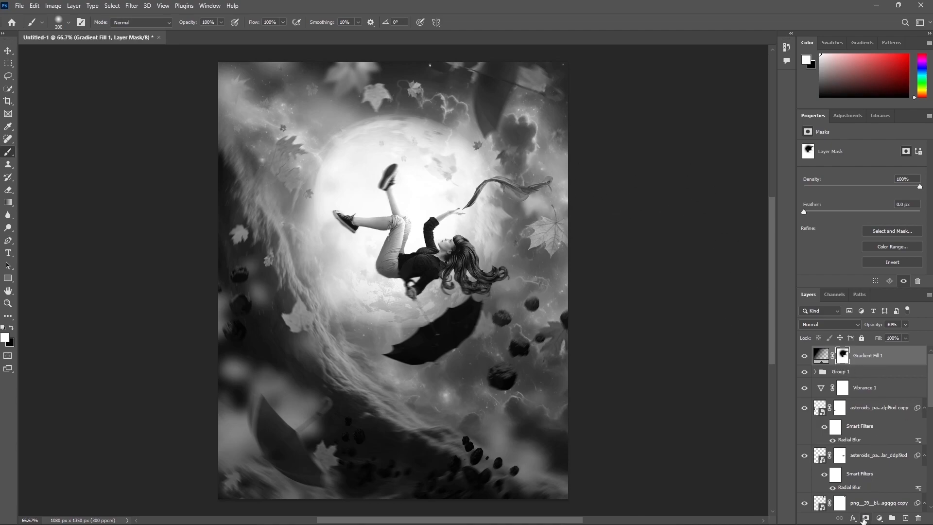
Add a Color Lookup adjustment using the FoggyNight.3DL LUT with its fill set to 88%
{"action": "left_click", "coordinate": [879, 518]}
{"action": "left_click", "coordinate": [870, 469]}
{"action": "left_click", "coordinate": [854, 149]}
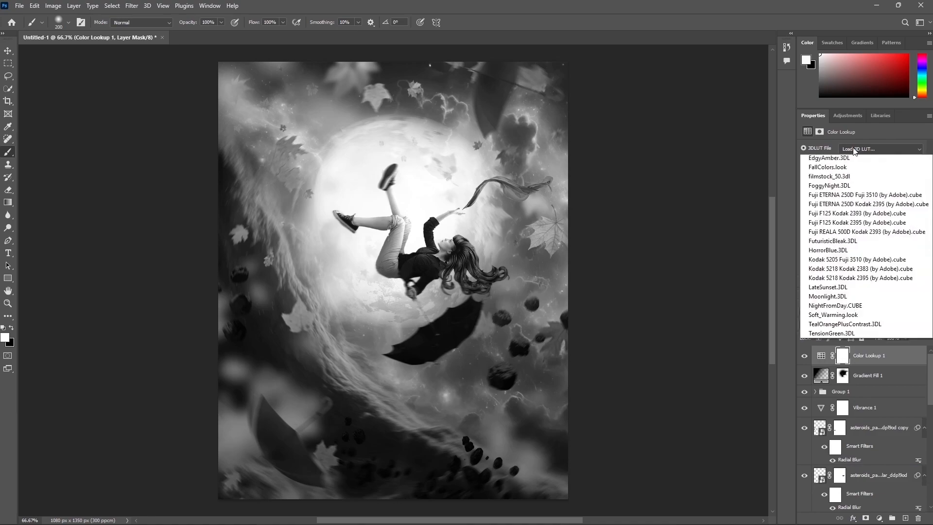
{"action": "left_click", "coordinate": [850, 280]}
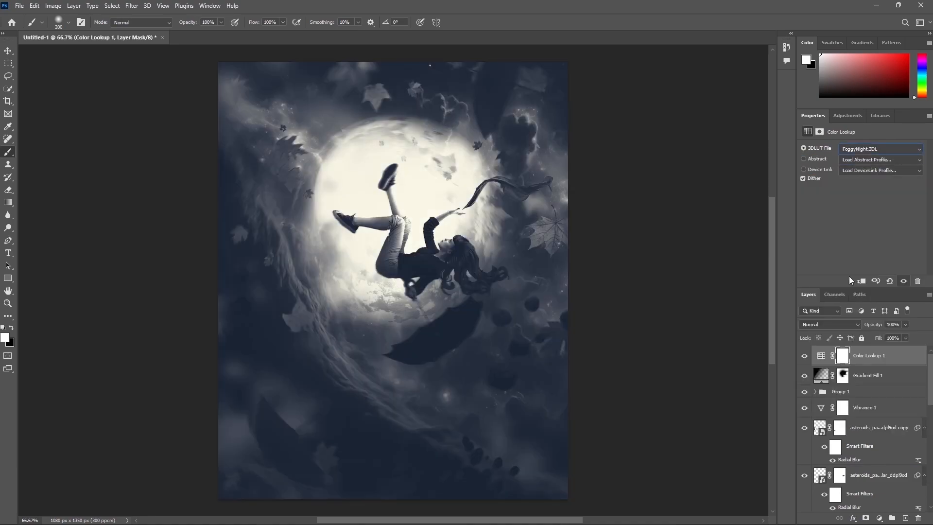
{"action": "type", "text": "88"}
{"action": "key", "text": "Return"}
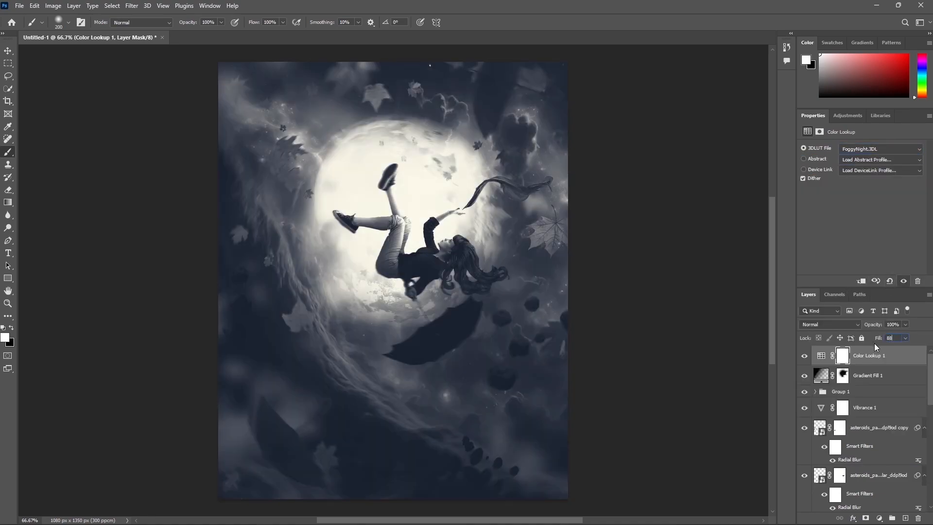
Mask the FoggyNight Color Lookup over the moon glow, model and surrounding upper area with a soft black 800 px brush
{"action": "key", "text": "bracketright"}
{"action": "key", "text": "bracketright"}
{"action": "key", "text": "bracketright"}
{"action": "key", "text": "bracketright"}
{"action": "key", "text": "bracketright"}
{"action": "key", "text": "bracketright"}
{"action": "key", "text": "bracketright"}
{"action": "key", "text": "bracketright"}
{"action": "key", "text": "bracketright"}
{"action": "key", "text": "bracketleft"}
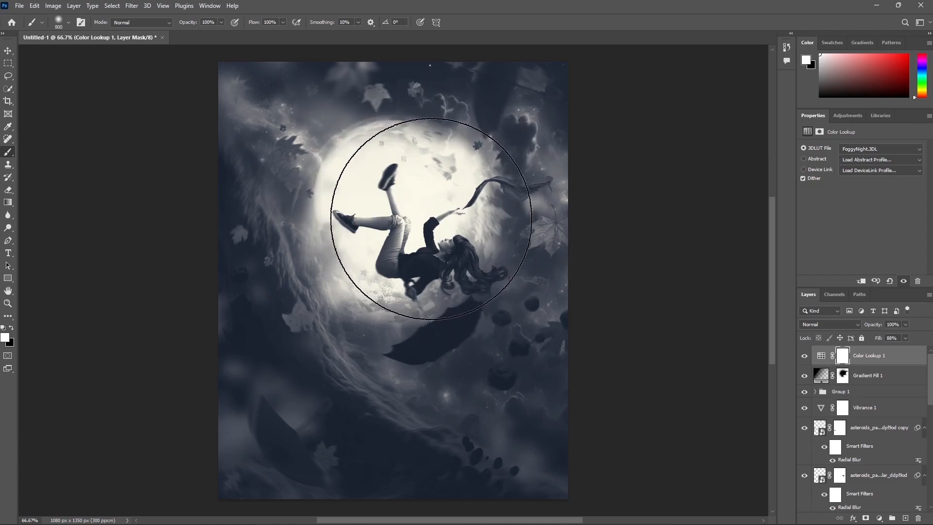
{"action": "key", "text": "x"}
{"action": "left_click", "coordinate": [444, 211]}
{"action": "left_click", "coordinate": [421, 219]}
{"action": "left_click", "coordinate": [408, 208]}
{"action": "left_click", "coordinate": [525, 169]}
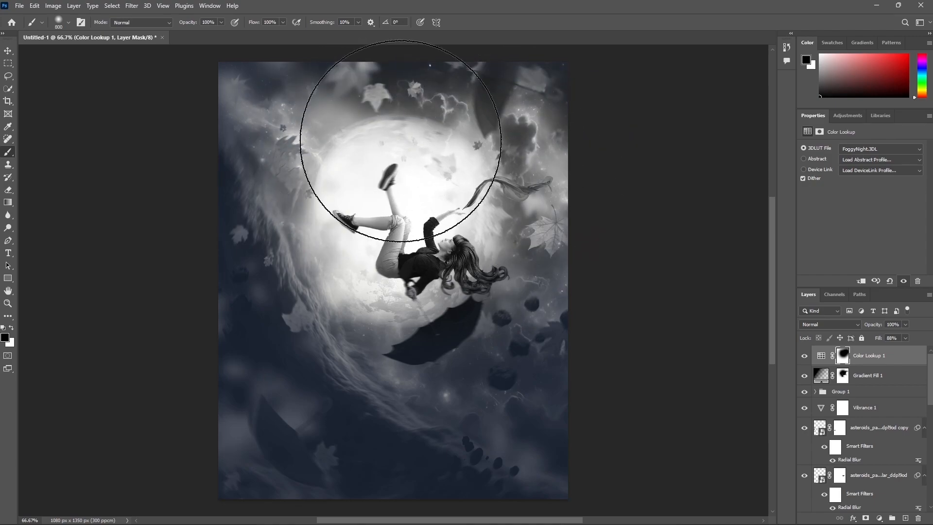
{"action": "mouse_move", "coordinate": [458, 179]}
{"action": "left_mouse_down"}
{"action": "mouse_move", "coordinate": [504, 194]}
{"action": "mouse_move", "coordinate": [414, 216]}
{"action": "left_mouse_up"}
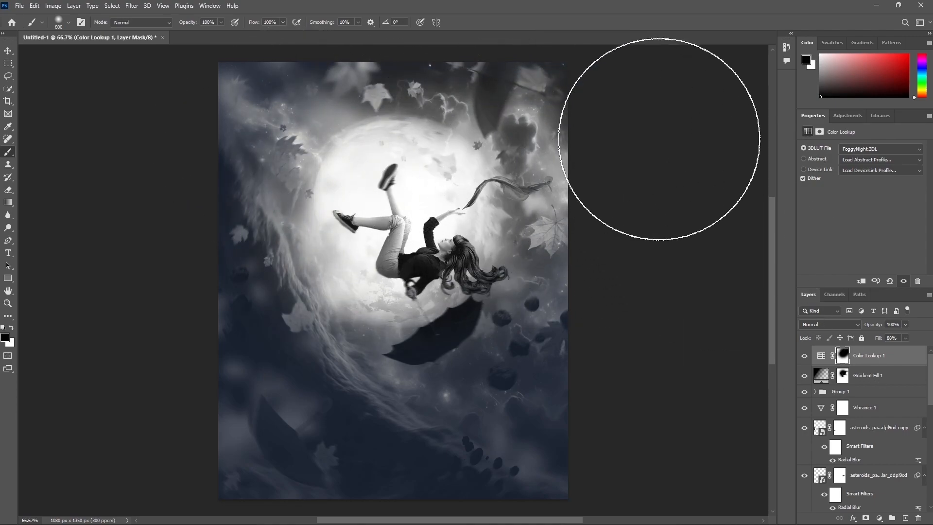
{"action": "key", "text": "x"}
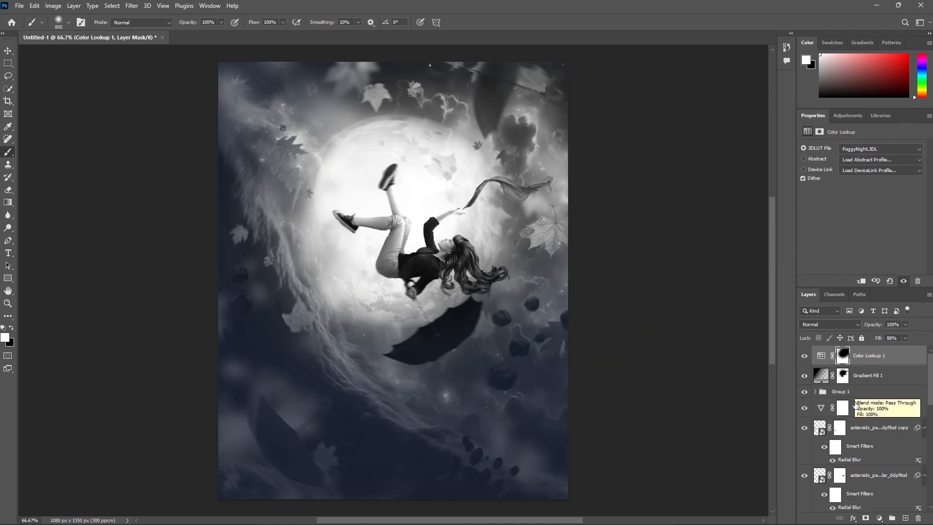
Add a second Color Lookup adjustment layer using the TensionGreen.3DL LUT
{"action": "left_click", "coordinate": [879, 518]}
{"action": "left_click", "coordinate": [884, 466]}
{"action": "left_click", "coordinate": [880, 149]}
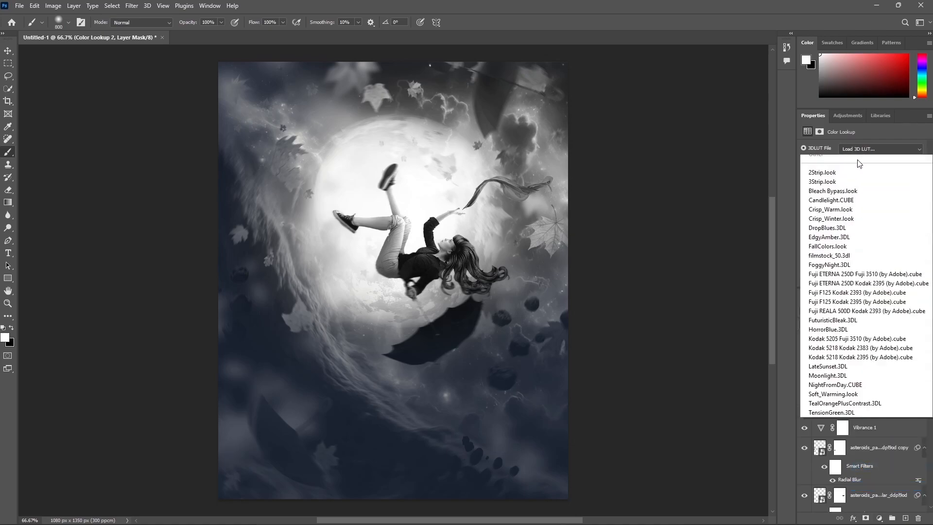
{"action": "left_click", "coordinate": [843, 430]}
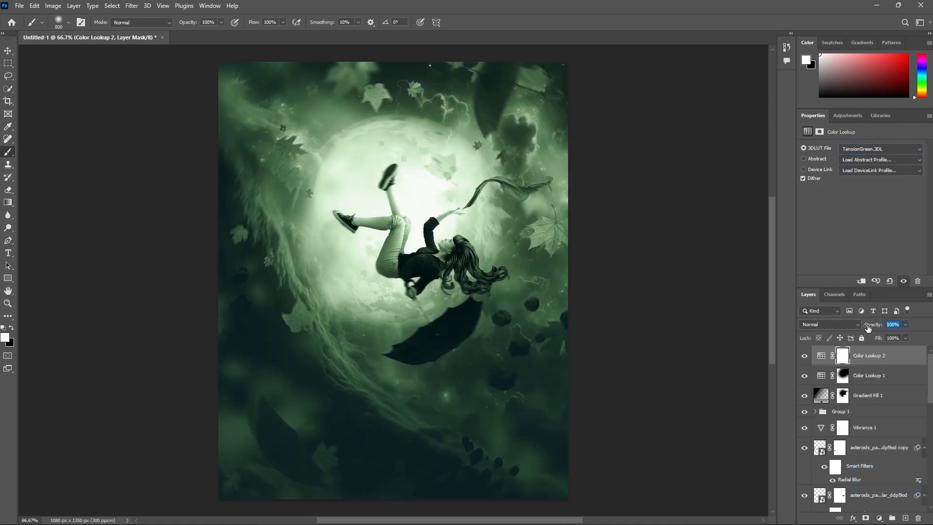
Add a Channel Mixer adjustment with the Red output channel set to Red 24%, Green 138% and Blue -3%
{"action": "left_click", "coordinate": [879, 518]}
{"action": "left_click", "coordinate": [890, 461]}
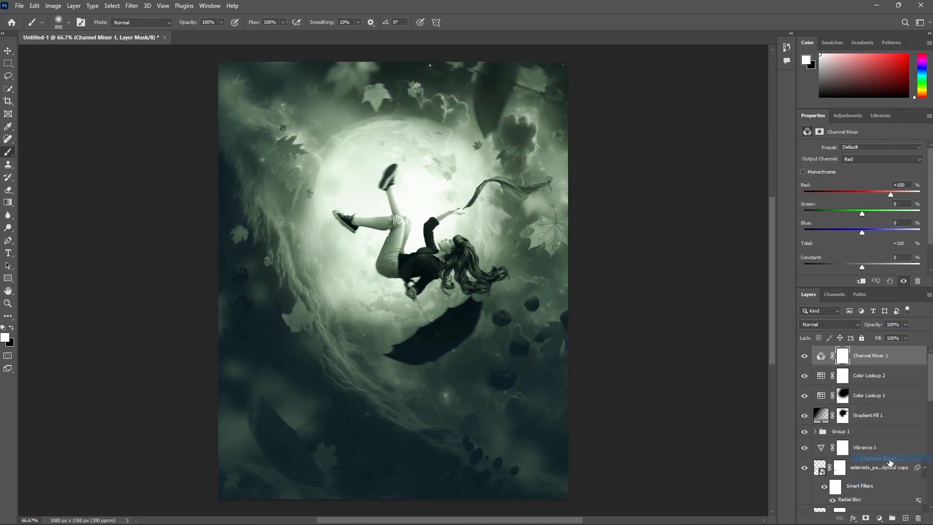
{"action": "type", "text": "24"}
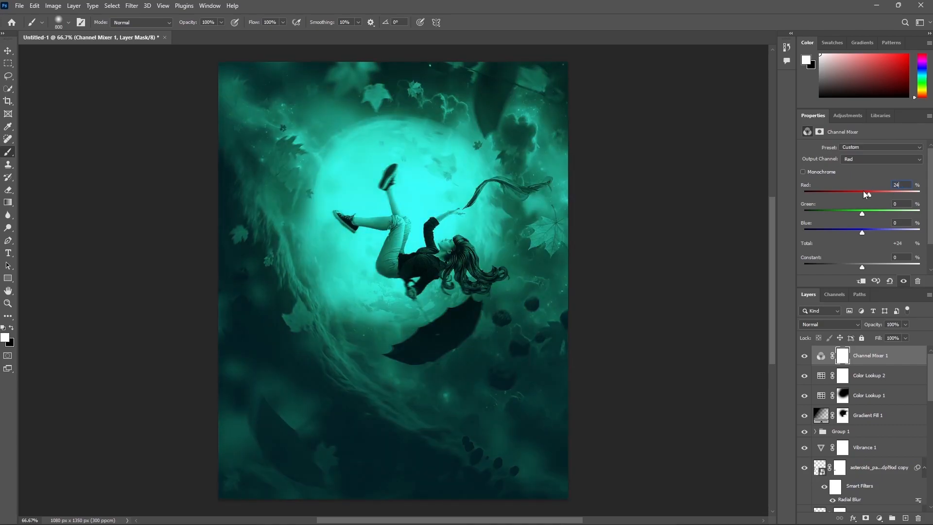
{"action": "type", "text": "8"}
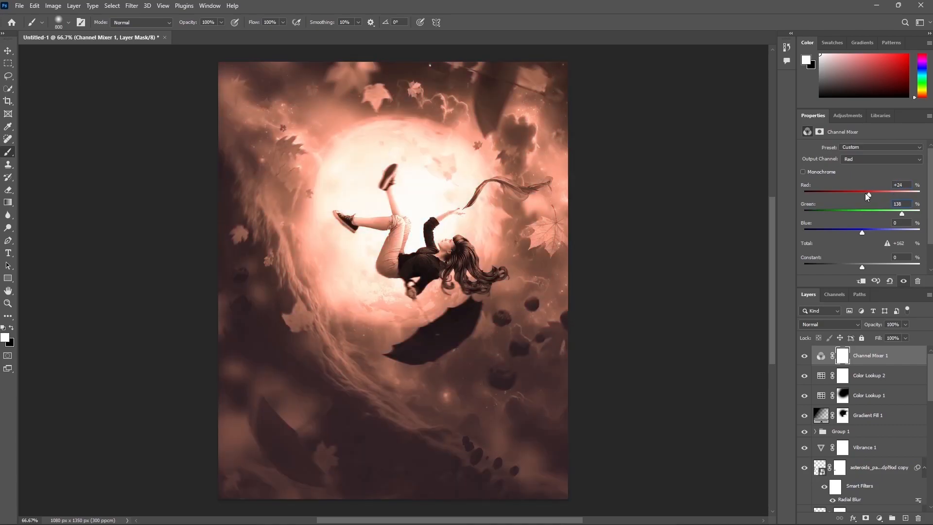
{"action": "key", "text": "Tab"}
{"action": "type", "text": "-3"}
Paint a soft white 800 px glow over the moon's centre on a new layer and set it to Linear Dodge (Add)
{"action": "left_click", "coordinate": [905, 518]}
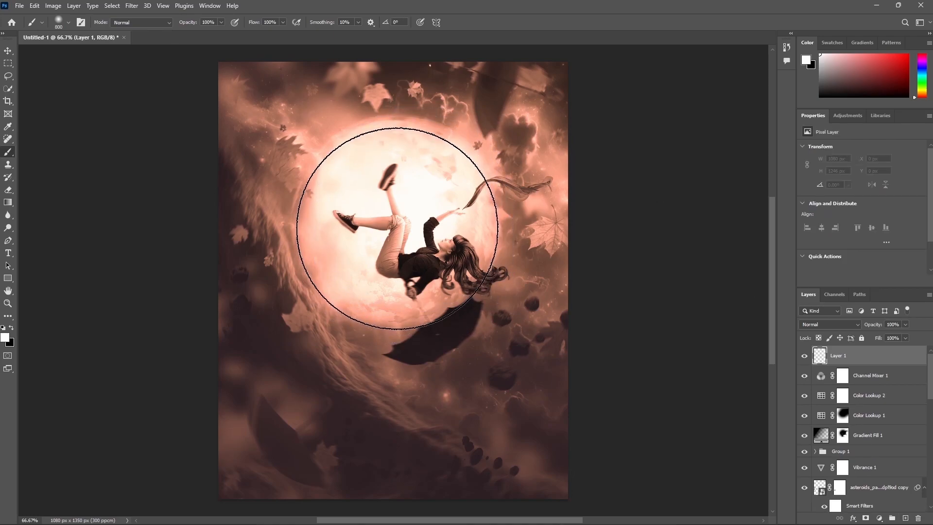
{"action": "left_click", "coordinate": [396, 218]}
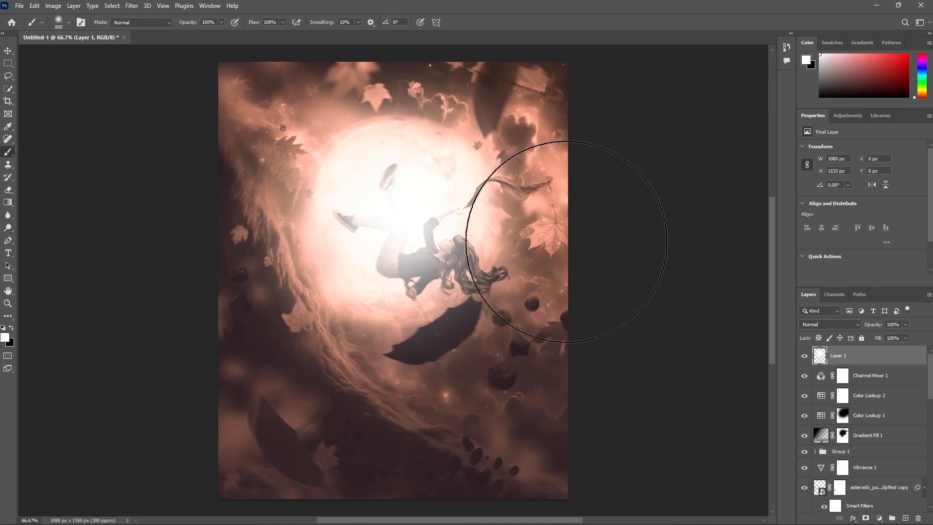
{"action": "left_click", "coordinate": [830, 324]}
{"action": "left_click", "coordinate": [847, 378]}
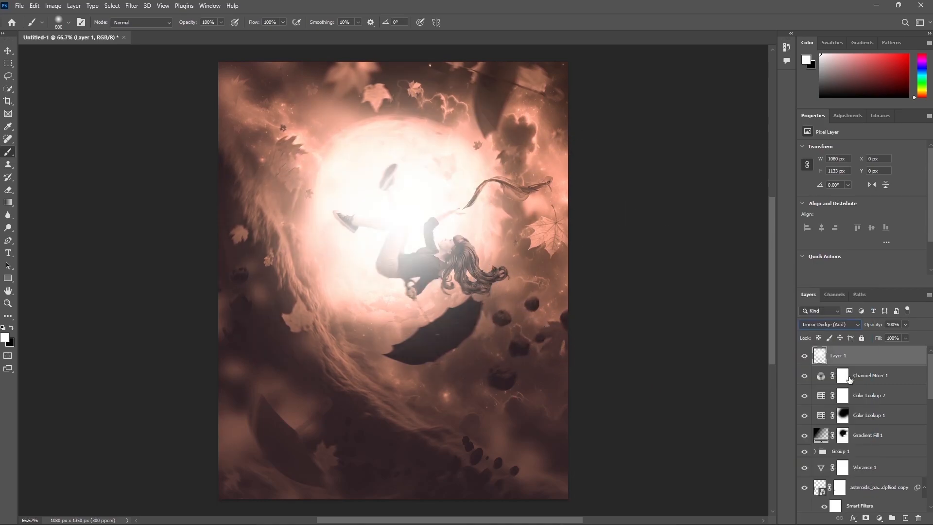
Load the girl layer's outline as a selection and use its inverse as a mask hiding the glow over her on Layer 1
{"action": "scroll", "coordinate": [848, 405], "scroll_direction": "down", "scroll_amount": 1}
{"action": "left_click", "coordinate": [815, 431]}
{"action": "scroll", "coordinate": [836, 447], "scroll_direction": "down", "scroll_amount": 2}
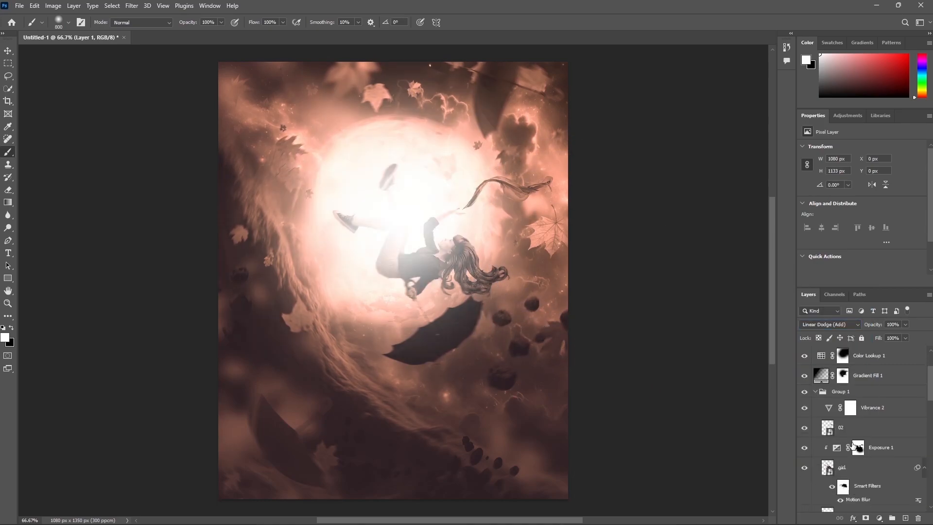
{"action": "left_click", "coordinate": [844, 466]}
{"action": "left_click", "coordinate": [828, 467], "text": "ctrl"}
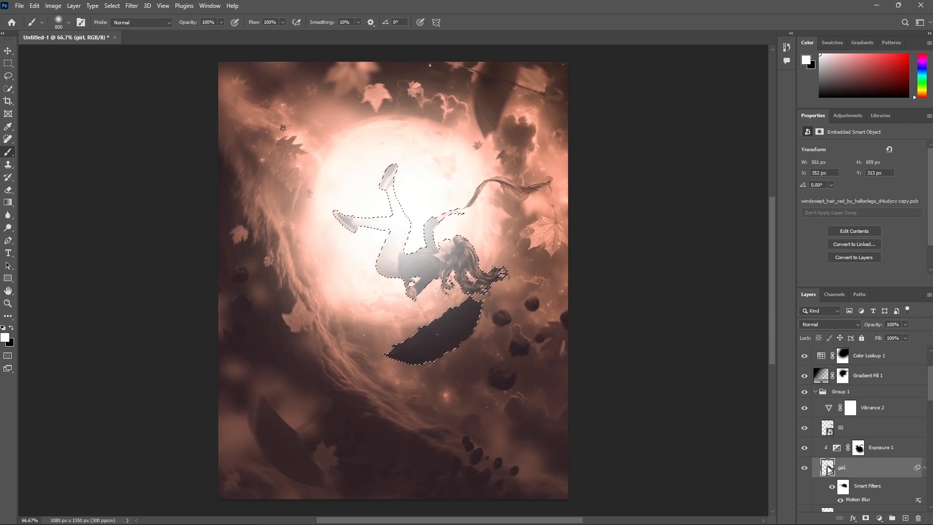
{"action": "scroll", "coordinate": [874, 416], "scroll_direction": "up", "scroll_amount": 3}
{"action": "left_click", "coordinate": [849, 354]}
{"action": "left_click", "coordinate": [865, 518]}
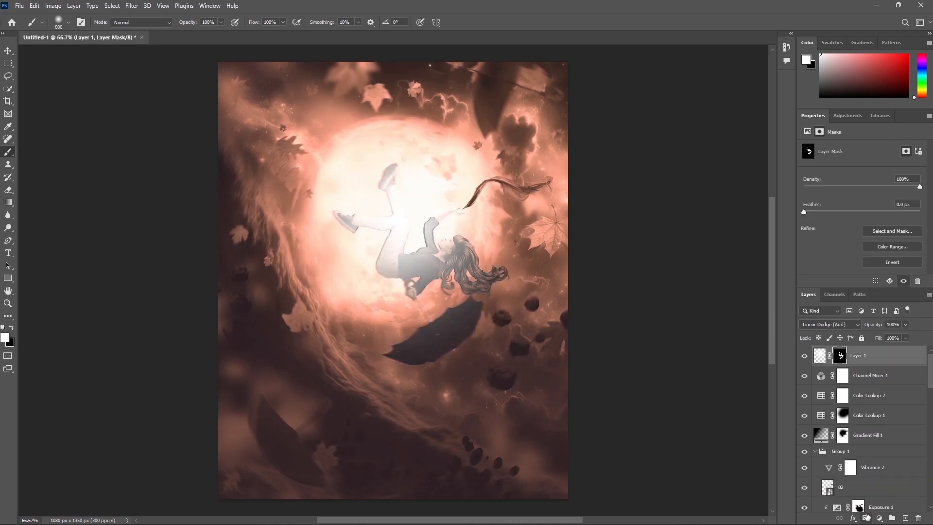
{"action": "key", "text": "ctrl+i"}
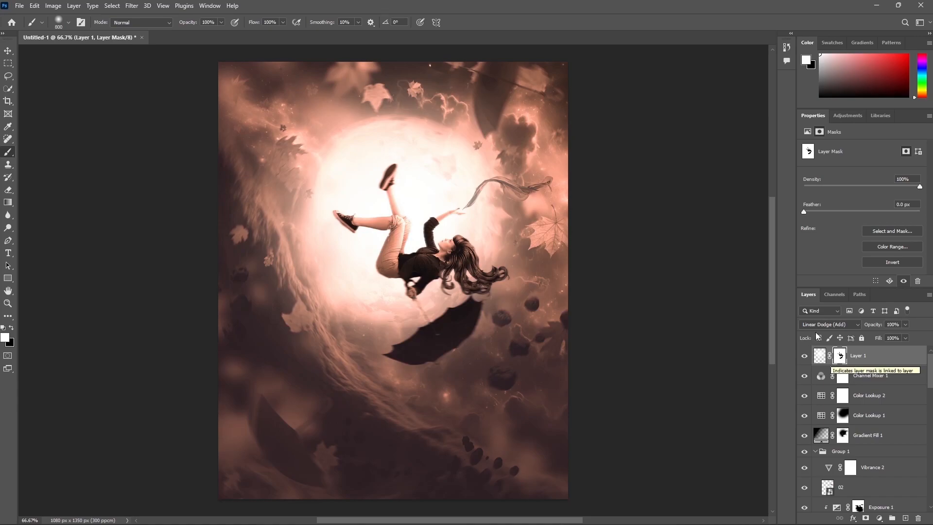
Rename the glow layer as "ctrl left click to select and ctrl I on mask to inverse"
{"action": "double_click", "coordinate": [857, 356]}
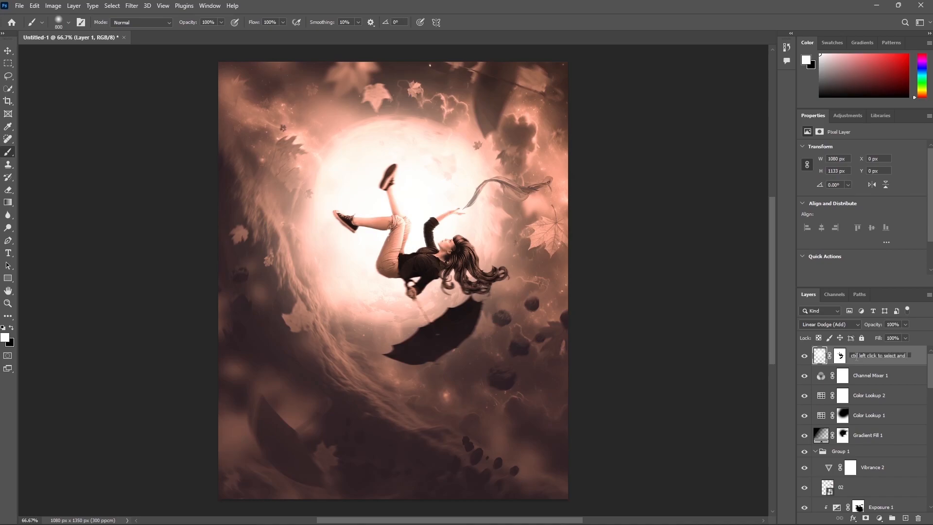
{"action": "type", "text": "ctrl left click to select and ctrl I on mask to inverse"}
{"action": "key", "text": "Return"}
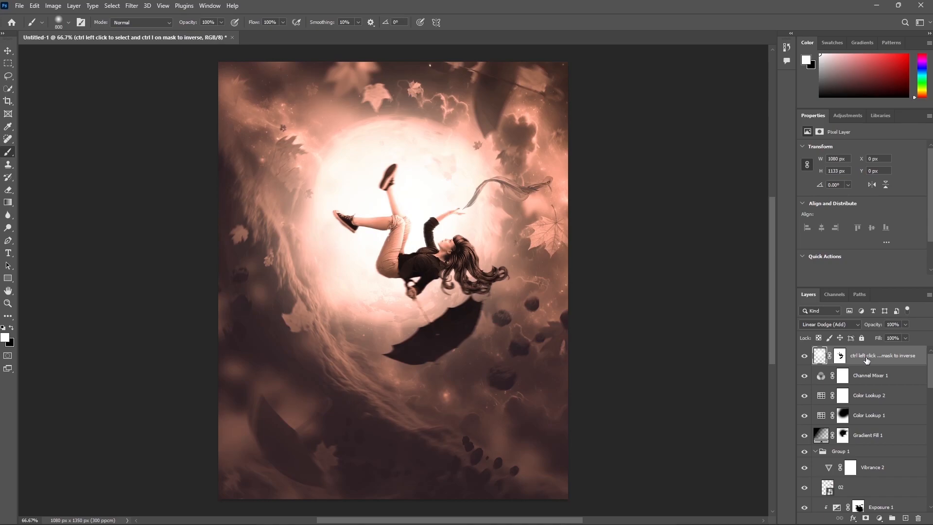
{"action": "key", "text": "Return"}
Stamp all visible layers into a new top layer named "shift ctrl alt e" and convert it to a smart object
{"action": "key", "text": "ctrl+shift+alt+e"}
{"action": "double_click", "coordinate": [841, 355]}
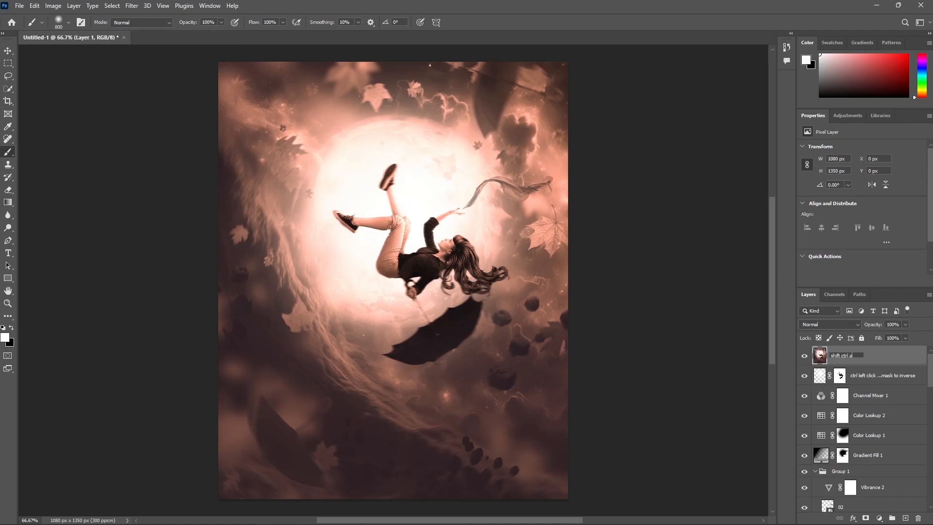
{"action": "type", "text": "shift ctrl alt e"}
{"action": "key", "text": "Return"}
{"action": "right_click", "coordinate": [843, 356]}
{"action": "left_click", "coordinate": [738, 248]}
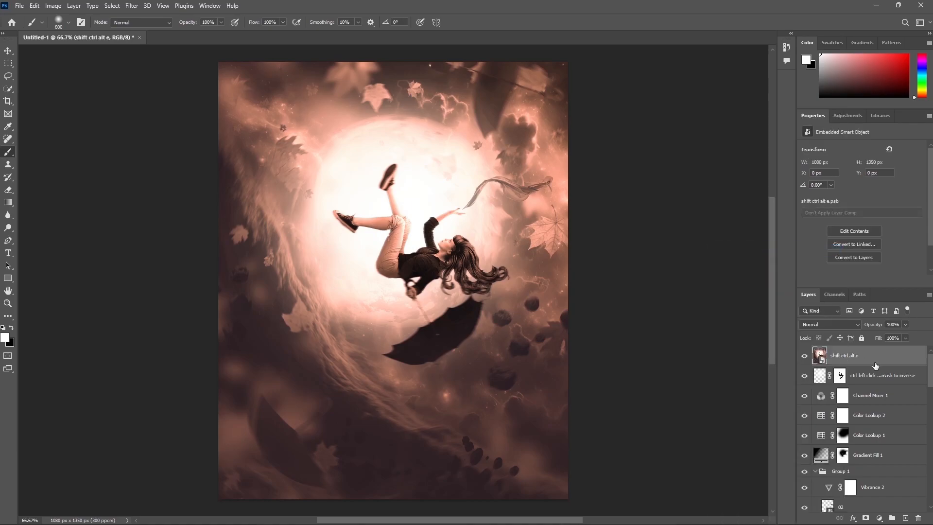
Apply the Sharpen More filter to the stamped smart object
{"action": "left_click", "coordinate": [131, 6]}
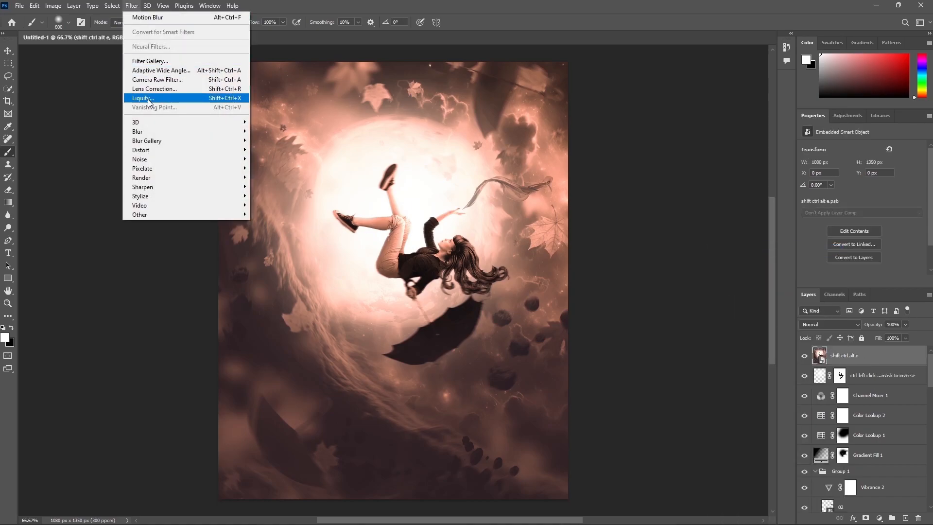
{"action": "mouse_move", "coordinate": [153, 187]}
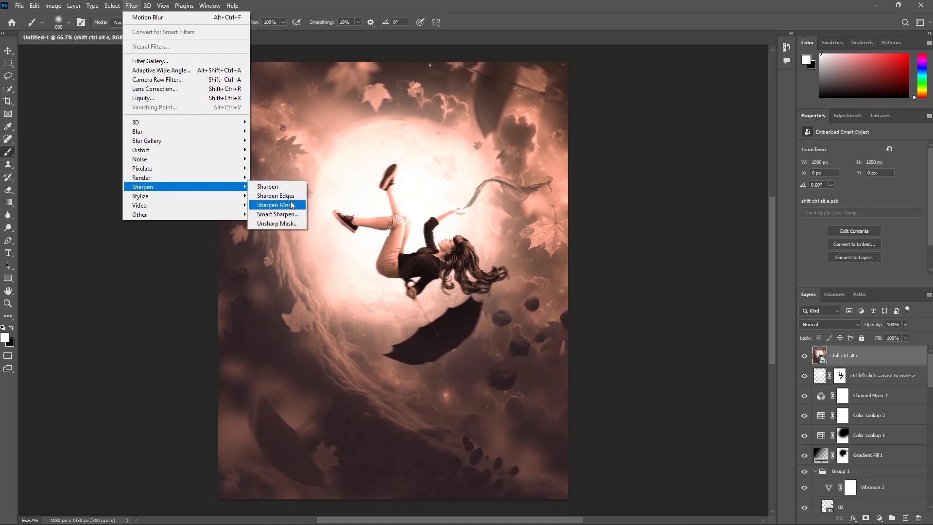
{"action": "left_click", "coordinate": [275, 205]}
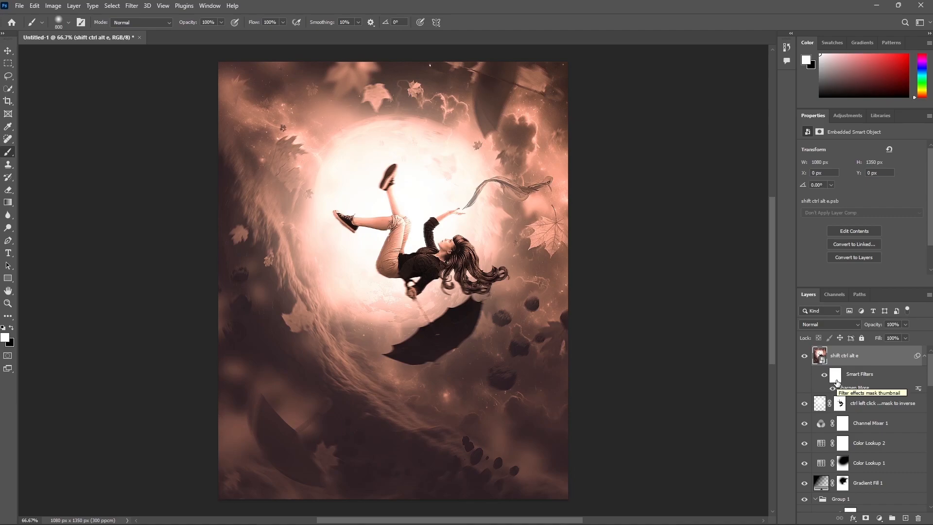
Apply the Camera Raw Filter's Color Matte preset to the stamped smart object
{"action": "left_click", "coordinate": [132, 6]}
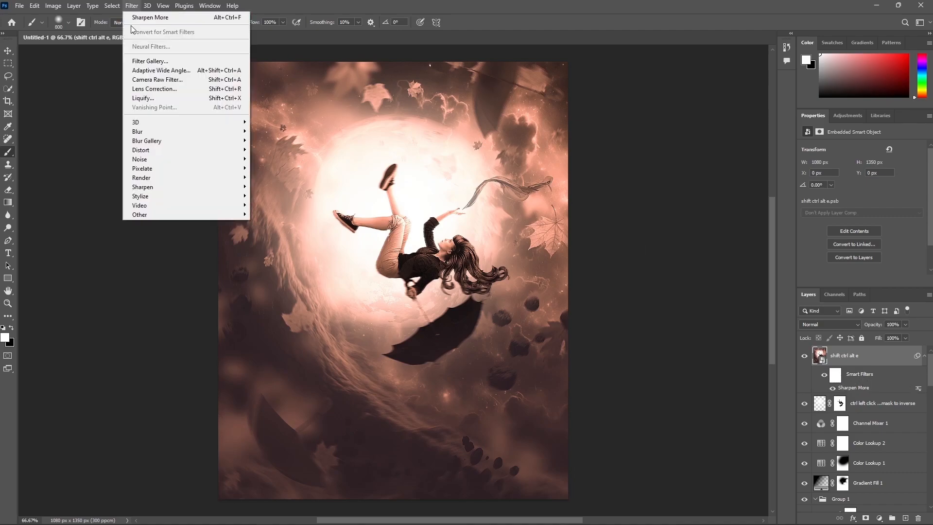
{"action": "left_click", "coordinate": [152, 83]}
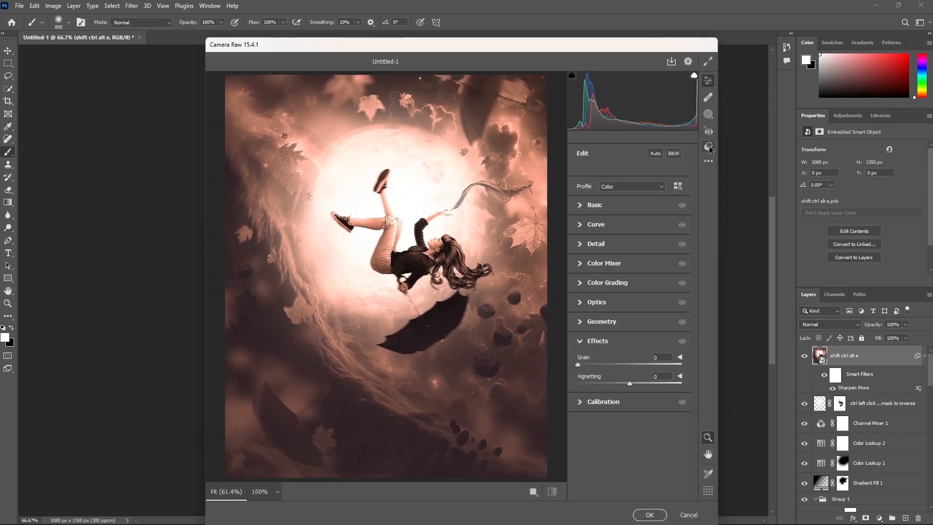
{"action": "left_click", "coordinate": [708, 146]}
{"action": "left_click_drag", "start_coordinate": [695, 216], "coordinate": [692, 406]}
{"action": "left_click", "coordinate": [601, 348]}
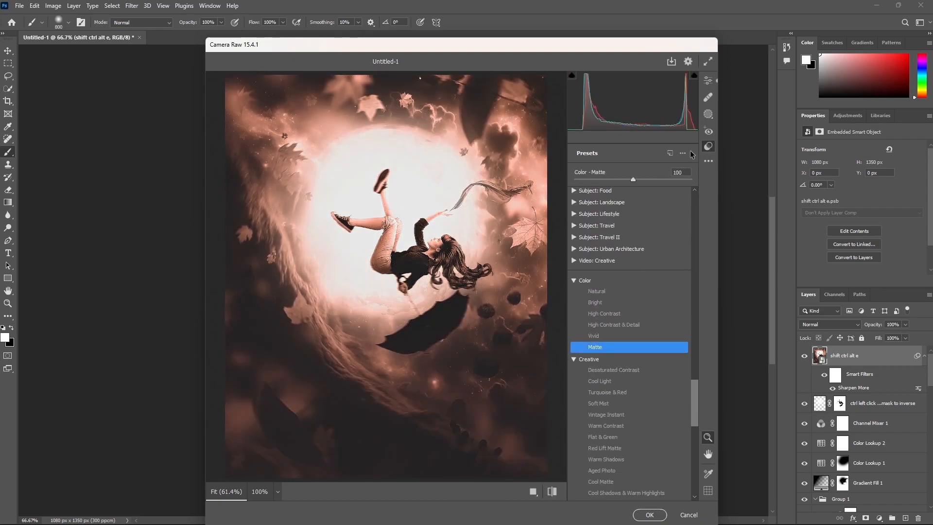
Set Camera Raw vignetting to -20 and both Noise Reduction and Color Noise Reduction to 25, and apply the filter
{"action": "left_click", "coordinate": [708, 80]}
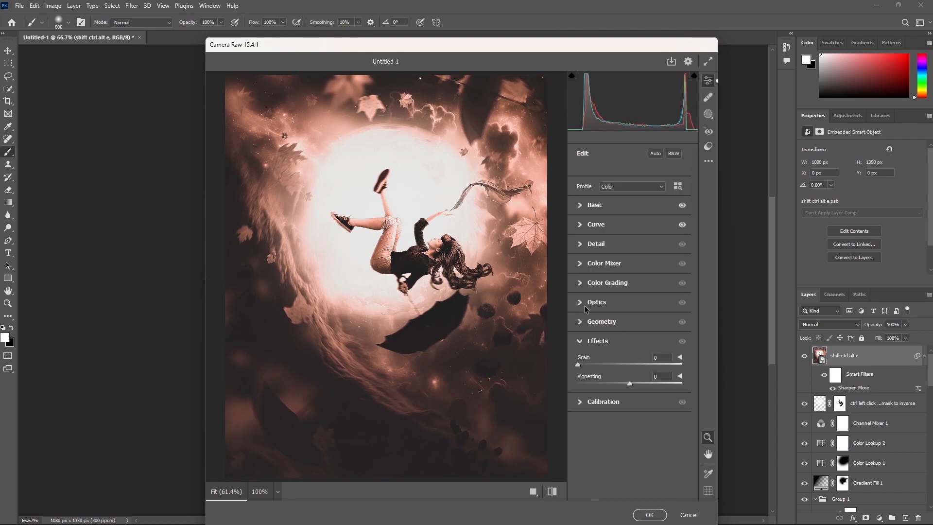
{"action": "left_click", "coordinate": [661, 377]}
{"action": "type", "text": "-20"}
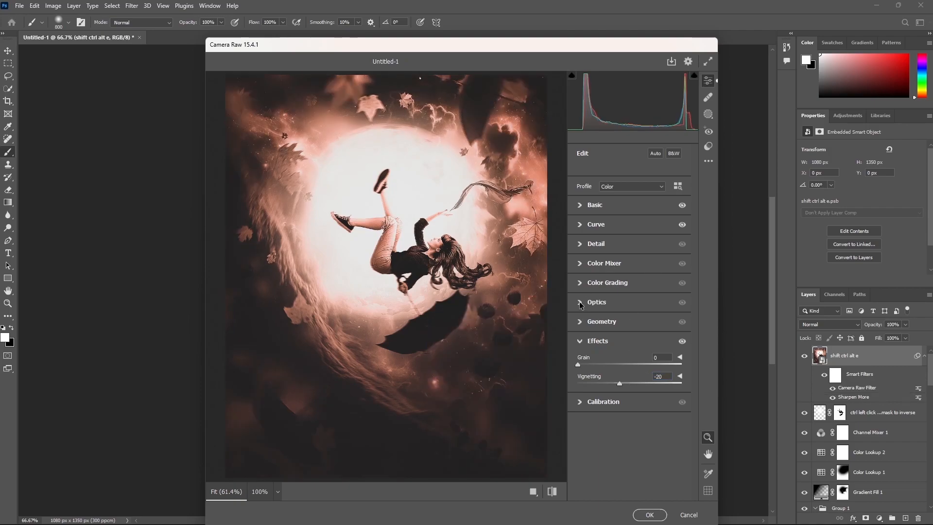
{"action": "left_click", "coordinate": [579, 244]}
{"action": "left_click", "coordinate": [661, 279]}
{"action": "type", "text": "25"}
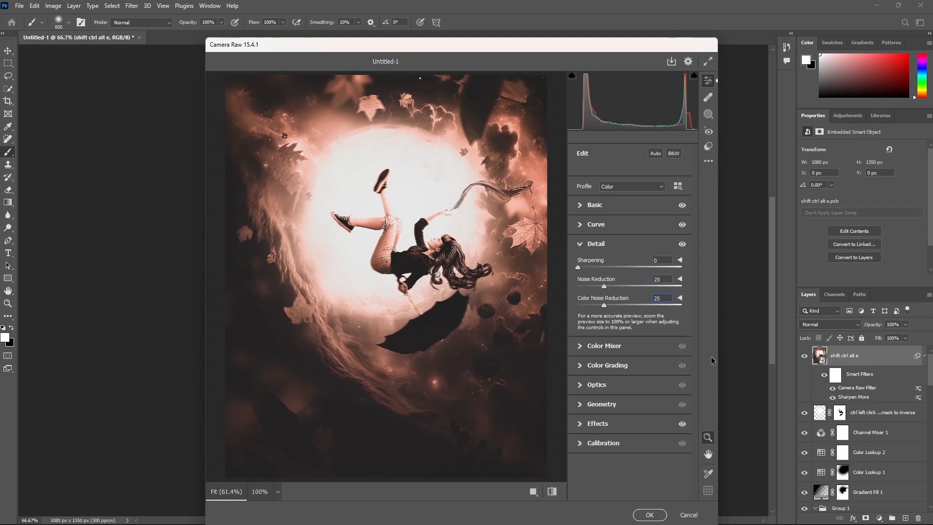
{"action": "key", "text": "Return"}
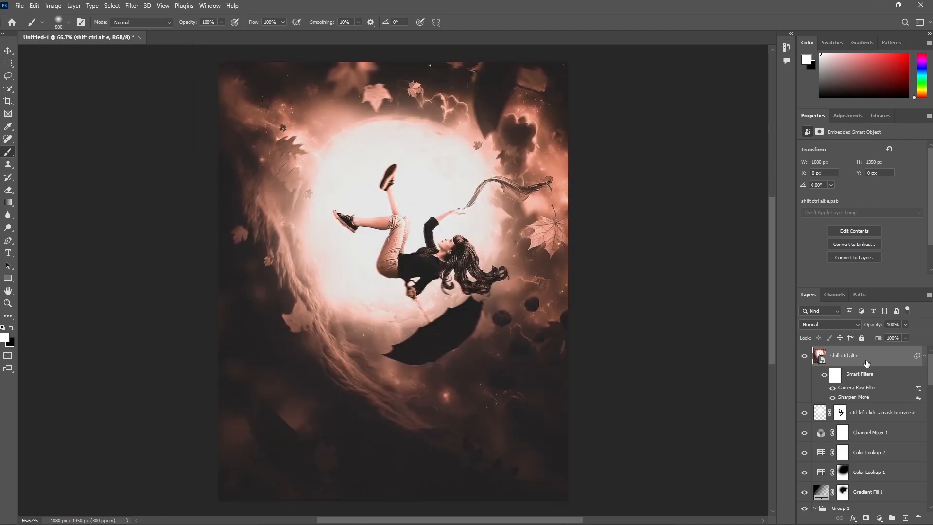
Add a white-to-black Gradient Map adjustment and set it to Overlay blending at 20% opacity
{"action": "left_click", "coordinate": [879, 518]}
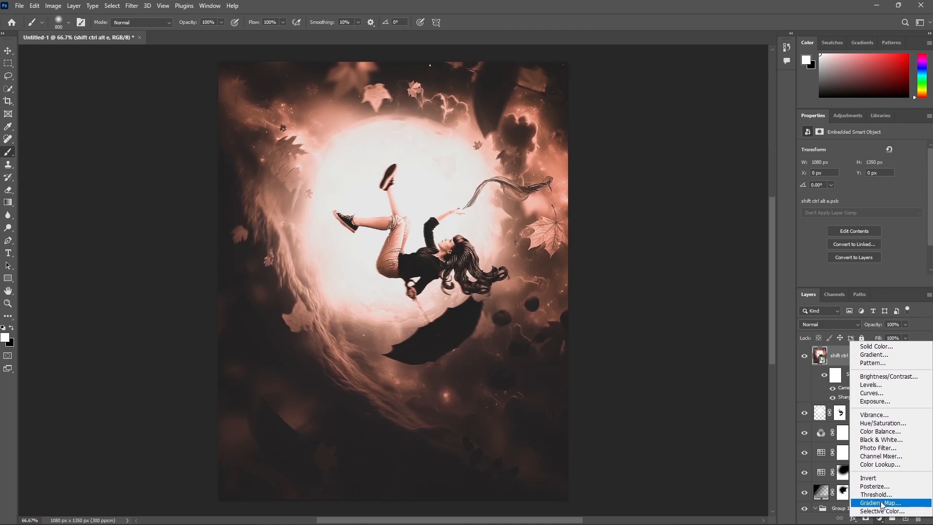
{"action": "left_click", "coordinate": [877, 503]}
{"action": "left_click", "coordinate": [855, 152]}
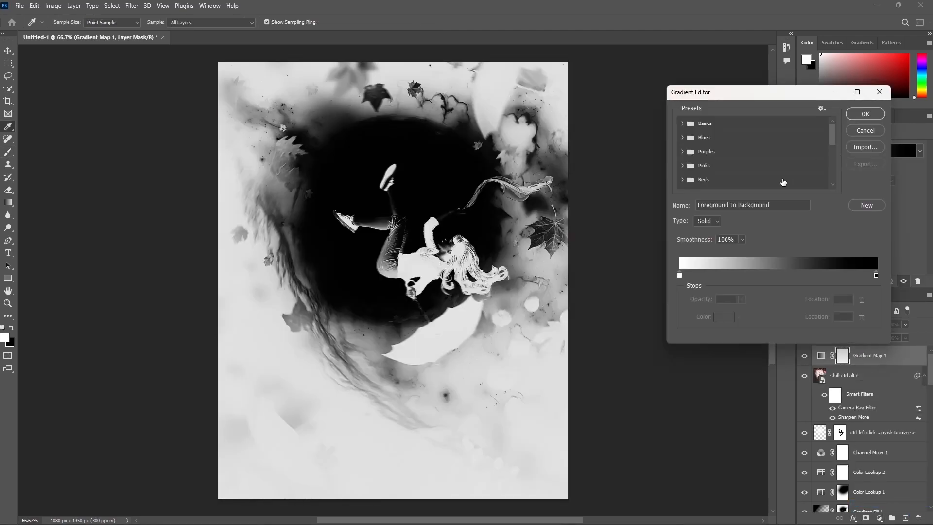
{"action": "left_click", "coordinate": [865, 114]}
{"action": "left_click", "coordinate": [829, 324]}
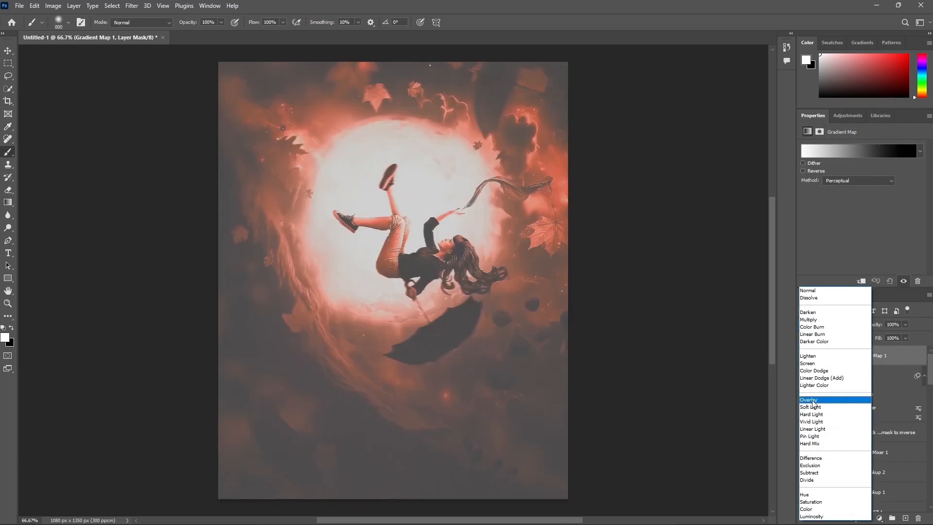
{"action": "left_click", "coordinate": [821, 390]}
{"action": "left_click", "coordinate": [893, 324]}
{"action": "type", "text": "20"}
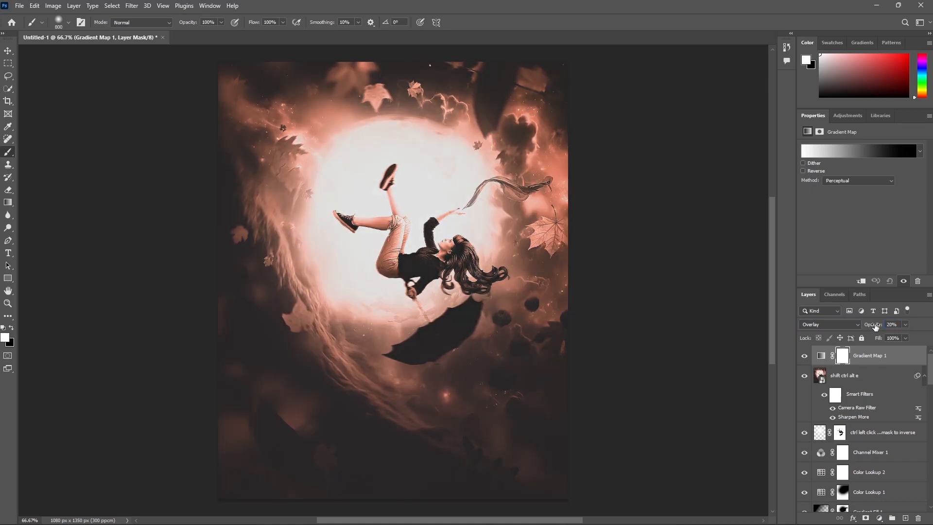
Add a second Gradient Map adjustment and open its gradient for editing
{"action": "left_click", "coordinate": [879, 518]}
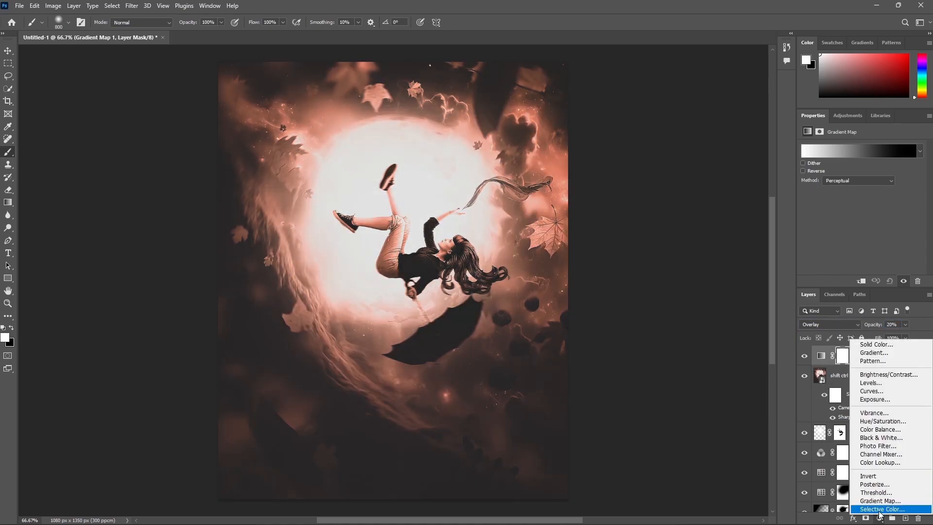
{"action": "left_click", "coordinate": [880, 501]}
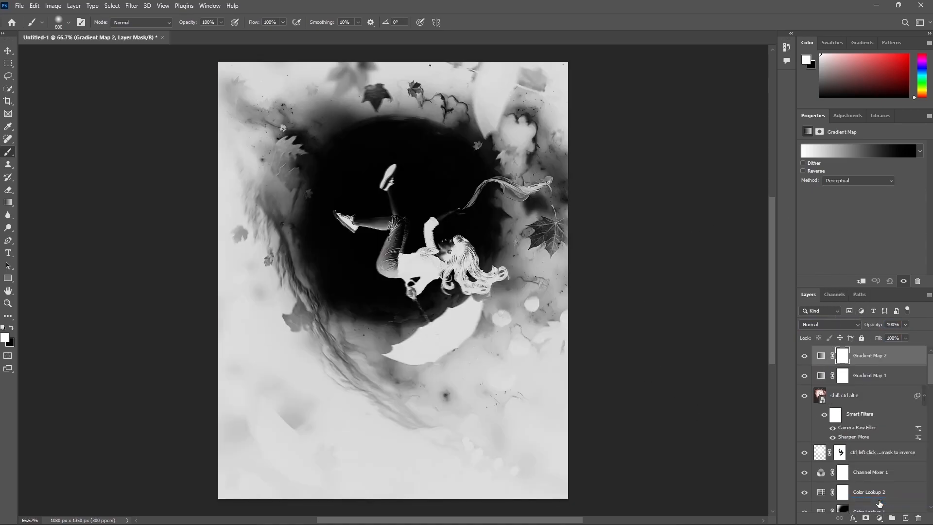
{"action": "left_click", "coordinate": [838, 152]}
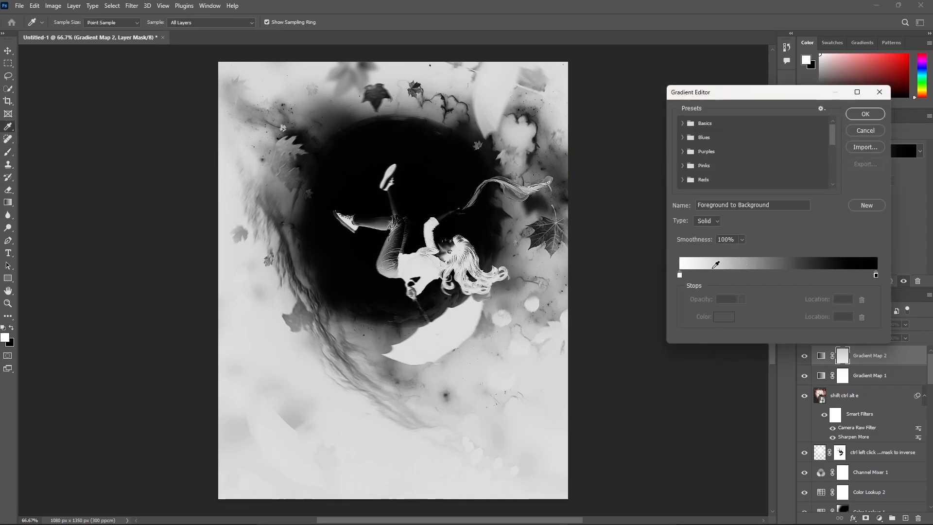
{"action": "left_click", "coordinate": [679, 275]}
{"action": "left_click", "coordinate": [724, 316]}
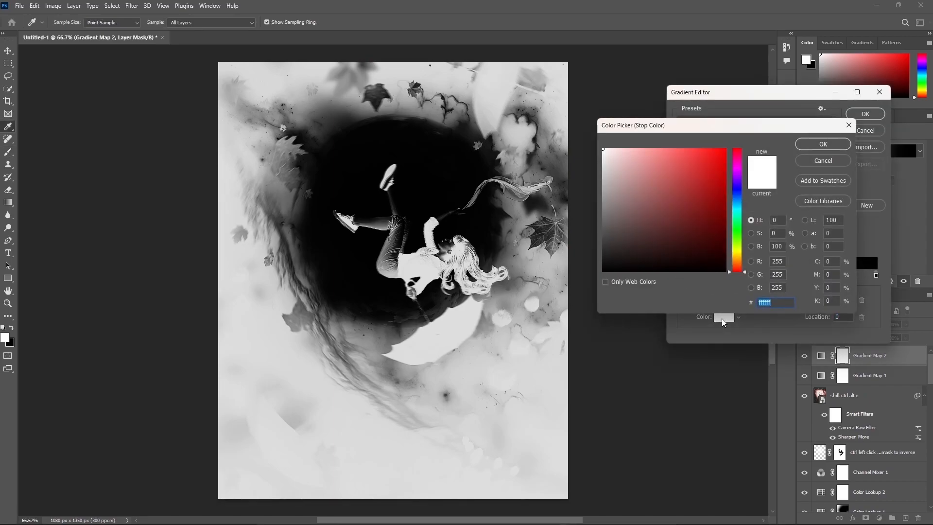
{"action": "left_click", "coordinate": [848, 125]}
Load the transparent Basics preset into the second Gradient Map's gradient and set its starting color stop to black
{"action": "left_click", "coordinate": [682, 123]}
{"action": "left_click", "coordinate": [711, 138]}
{"action": "left_click", "coordinate": [694, 139]}
{"action": "left_click", "coordinate": [726, 139]}
{"action": "left_click", "coordinate": [694, 139]}
{"action": "left_click", "coordinate": [711, 139]}
{"action": "left_click", "coordinate": [679, 275]}
{"action": "left_click", "coordinate": [724, 317]}
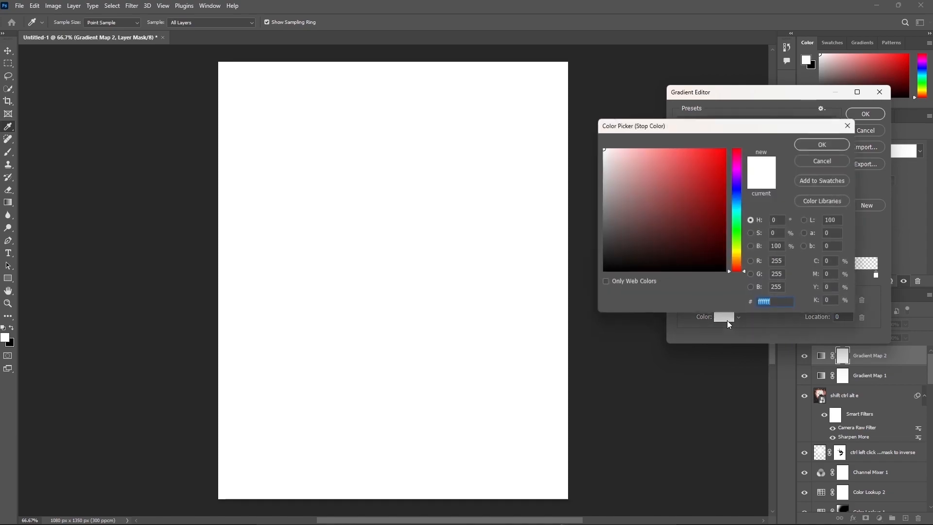
{"action": "left_click_drag", "start_coordinate": [699, 267], "coordinate": [589, 287]}
{"action": "left_click", "coordinate": [815, 149]}
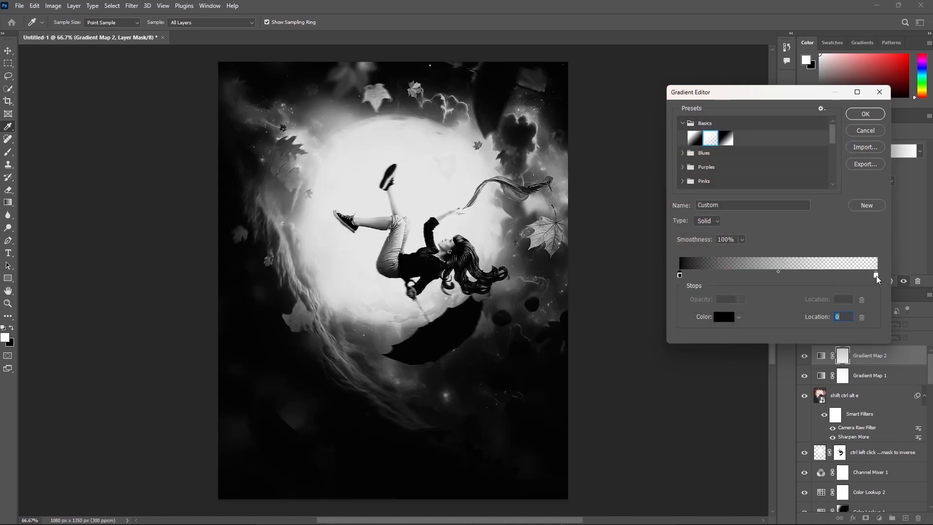
Set the gradient's end color stop to black (000000) and accept the edited gradient
{"action": "left_click", "coordinate": [876, 276]}
{"action": "left_click", "coordinate": [724, 316]}
{"action": "left_click", "coordinate": [603, 270]}
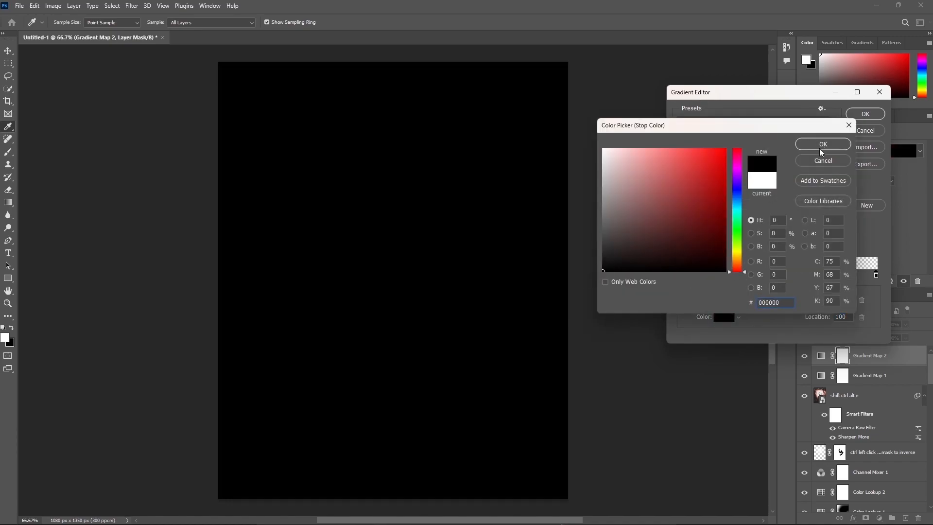
{"action": "left_click", "coordinate": [821, 154]}
{"action": "left_click", "coordinate": [865, 114]}
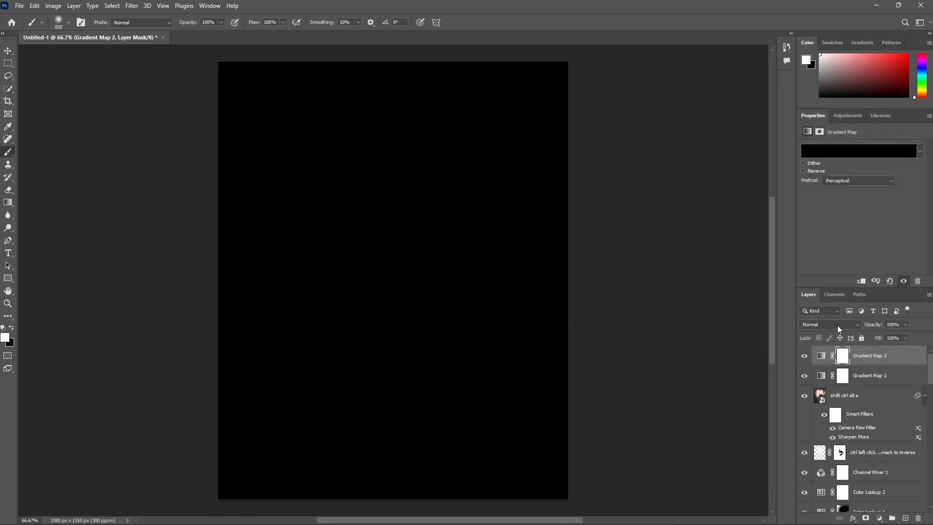
Set the second Gradient Map layer to Overlay blending at 20% opacity
{"action": "left_click", "coordinate": [837, 325]}
{"action": "left_click", "coordinate": [821, 399]}
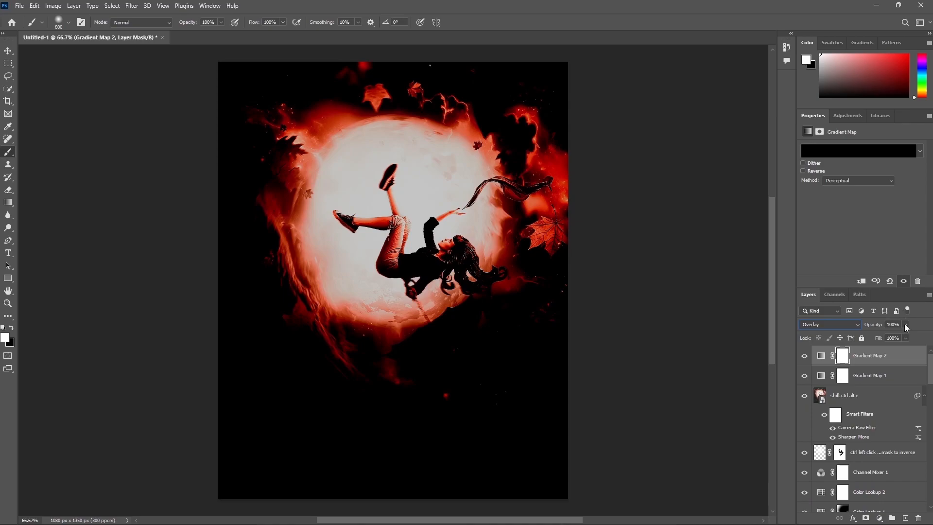
{"action": "type", "text": "20"}
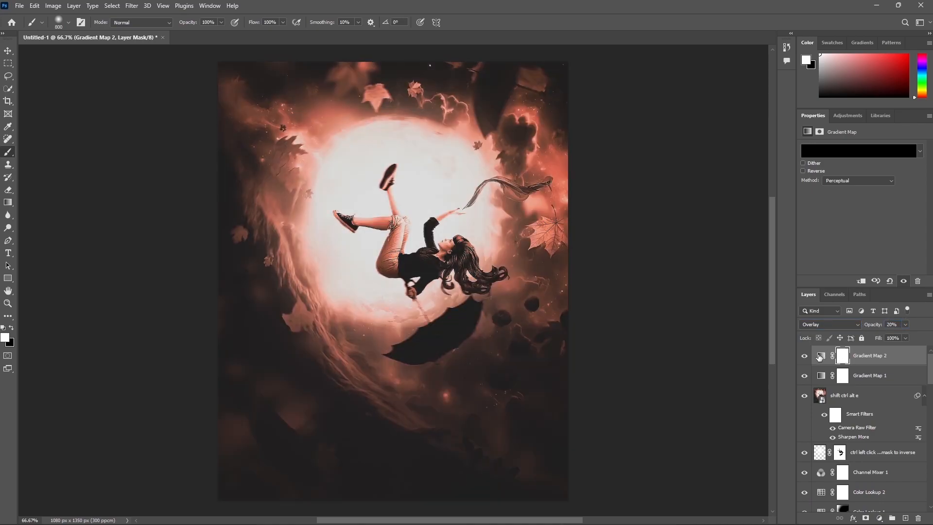
Add a third Gradient Map adjustment using a pastel rainbow gradient from the legacy Spectrums presets
{"action": "left_click", "coordinate": [879, 518]}
{"action": "left_click", "coordinate": [881, 506]}
{"action": "left_click", "coordinate": [826, 151]}
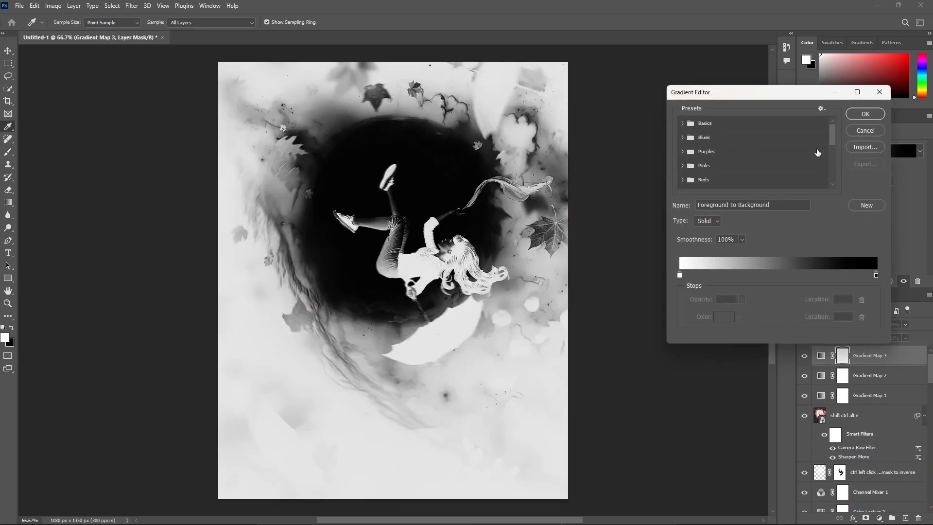
{"action": "left_click_drag", "start_coordinate": [834, 132], "coordinate": [836, 181]}
{"action": "left_click", "coordinate": [682, 168]}
{"action": "scroll", "coordinate": [777, 171], "scroll_direction": "down", "scroll_amount": 4}
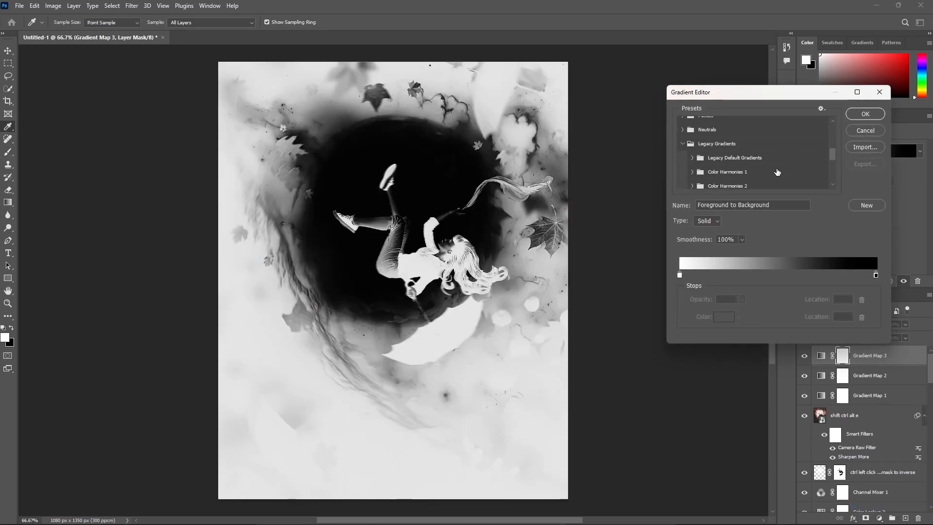
{"action": "scroll", "coordinate": [754, 173], "scroll_direction": "down", "scroll_amount": 3}
{"action": "left_click", "coordinate": [756, 167]}
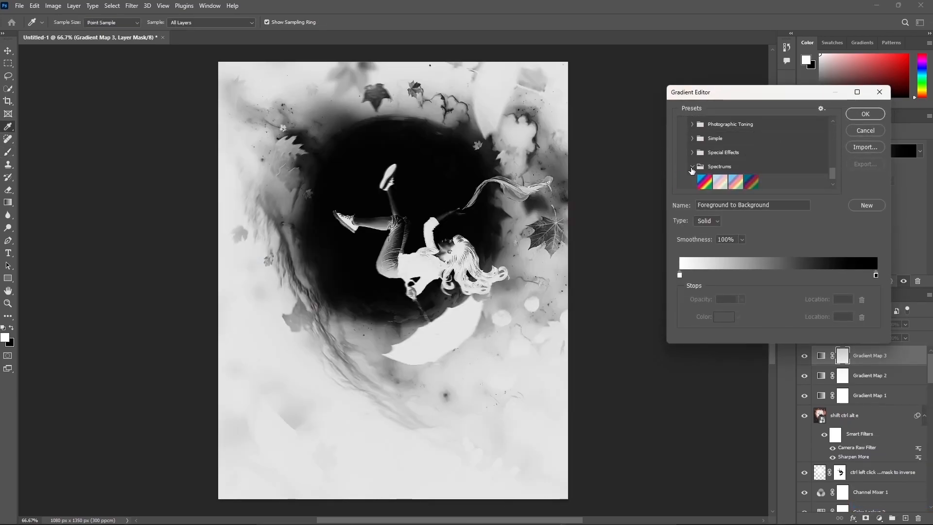
{"action": "left_click", "coordinate": [719, 181]}
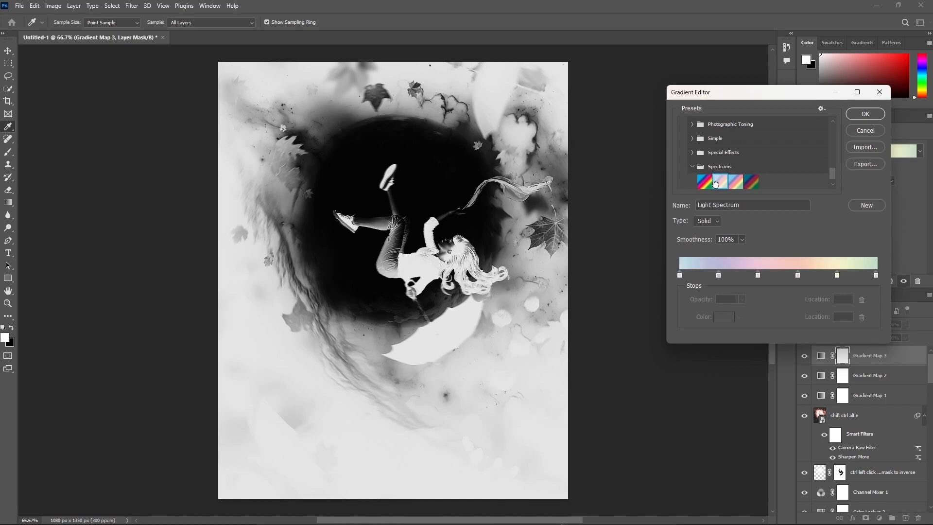
{"action": "left_click", "coordinate": [865, 114]}
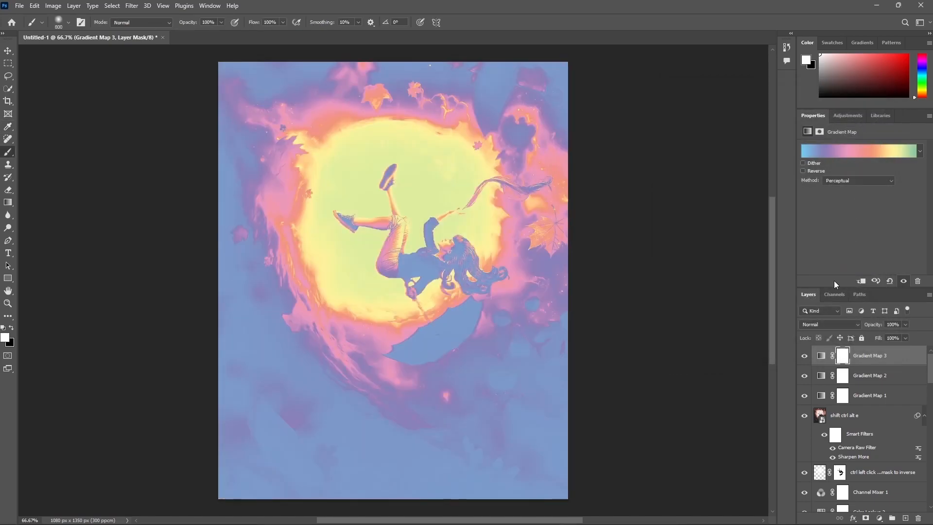
Set the third Gradient Map layer to Overlay blending at 20% opacity
{"action": "left_click", "coordinate": [819, 325]}
{"action": "left_click", "coordinate": [814, 392]}
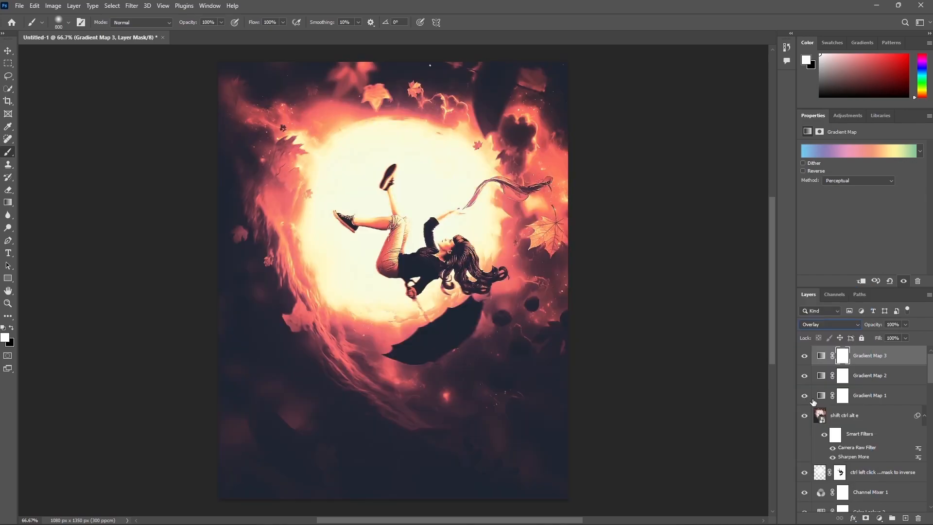
{"action": "type", "text": "20"}
{"action": "key", "text": "Return"}
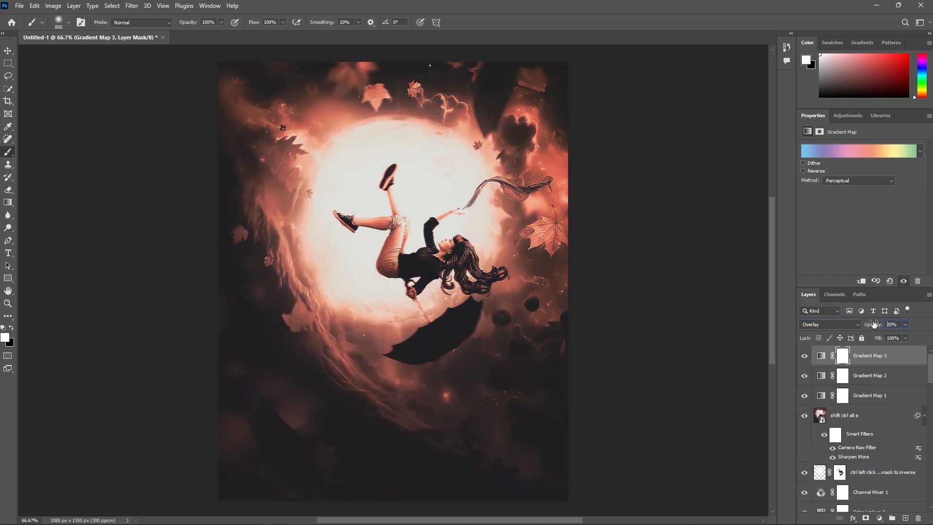
Add a fourth Gradient Map adjustment using the Pastel Greens gradient from the legacy Noise Samples presets
{"action": "left_click", "coordinate": [879, 518]}
{"action": "left_click", "coordinate": [881, 506]}
{"action": "left_click", "coordinate": [845, 150]}
{"action": "scroll", "coordinate": [833, 151], "scroll_direction": "down", "scroll_amount": 5}
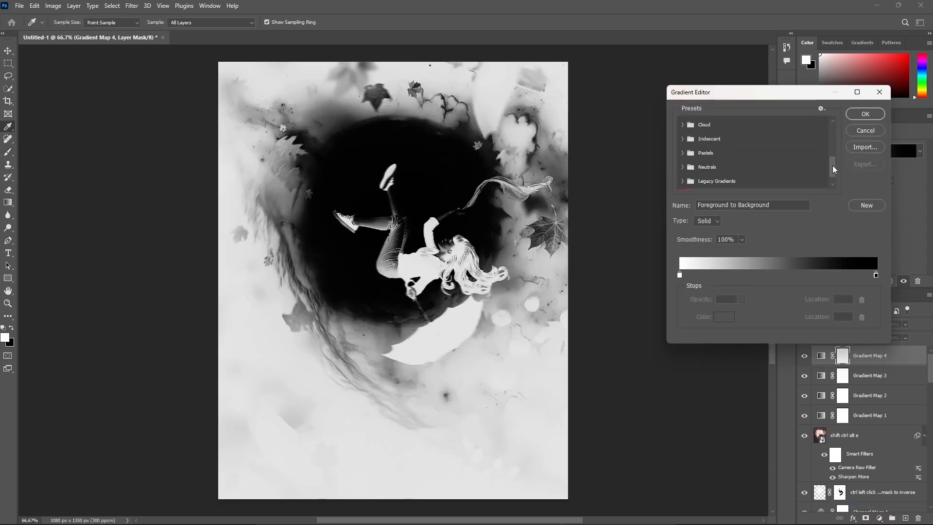
{"action": "left_click", "coordinate": [683, 168]}
{"action": "scroll", "coordinate": [681, 160], "scroll_direction": "down", "scroll_amount": 3}
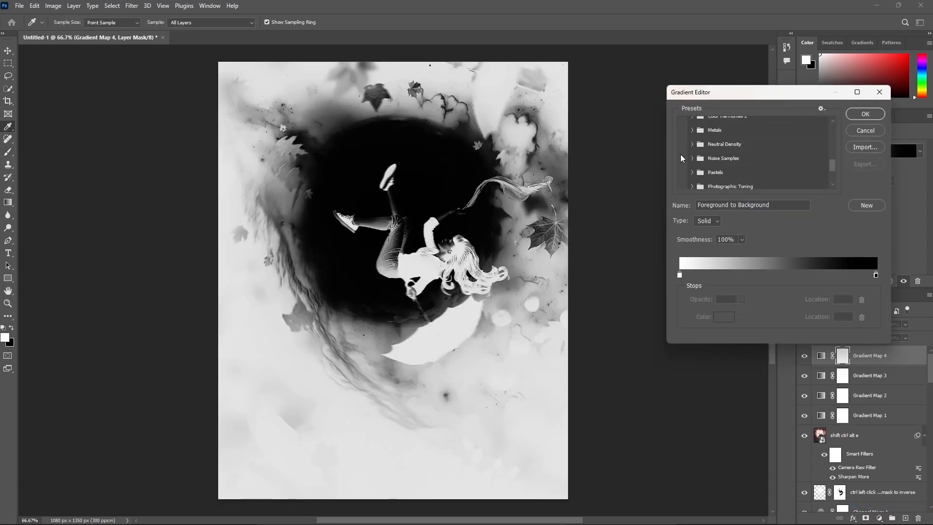
{"action": "left_click", "coordinate": [692, 158]}
{"action": "left_click", "coordinate": [753, 172]}
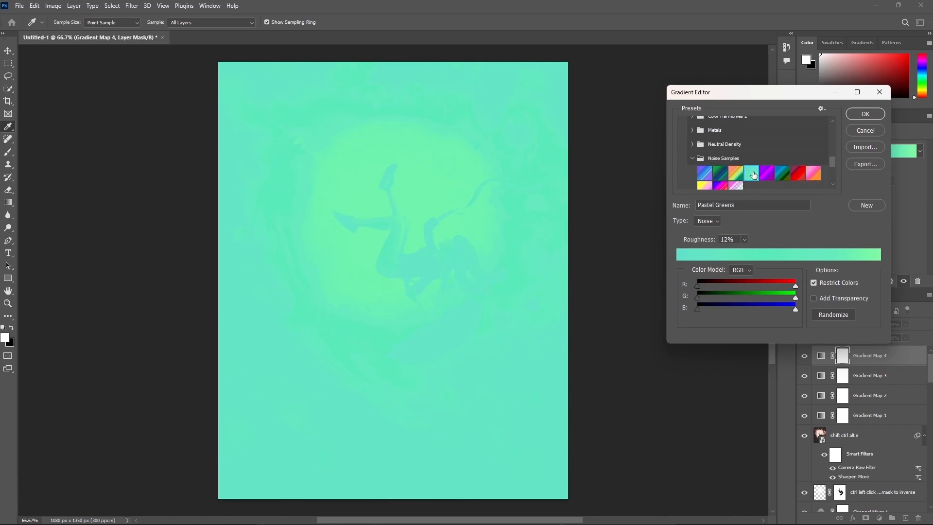
{"action": "left_click", "coordinate": [866, 114]}
Set the fourth Gradient Map layer to Overlay blending at 20% opacity
{"action": "left_click", "coordinate": [830, 324]}
{"action": "left_click", "coordinate": [821, 401]}
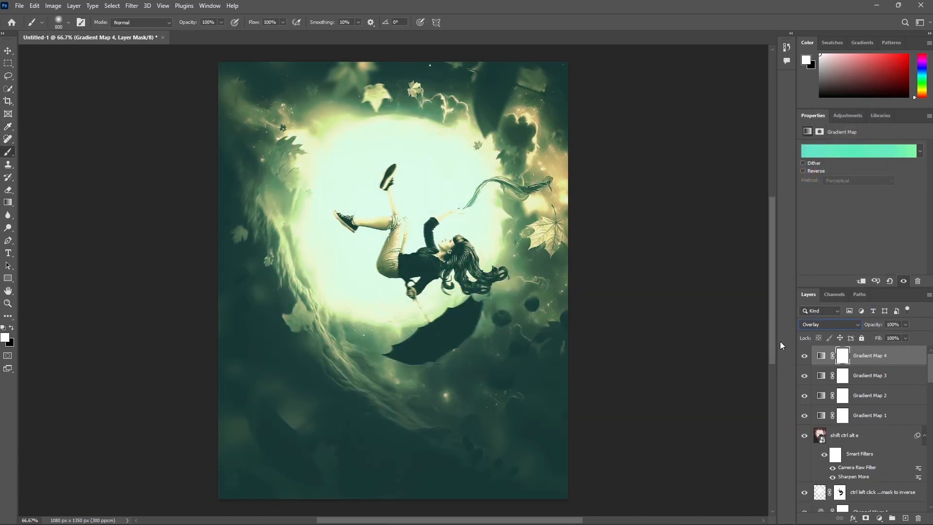
{"action": "double_click", "coordinate": [893, 324]}
{"action": "type", "text": "20"}
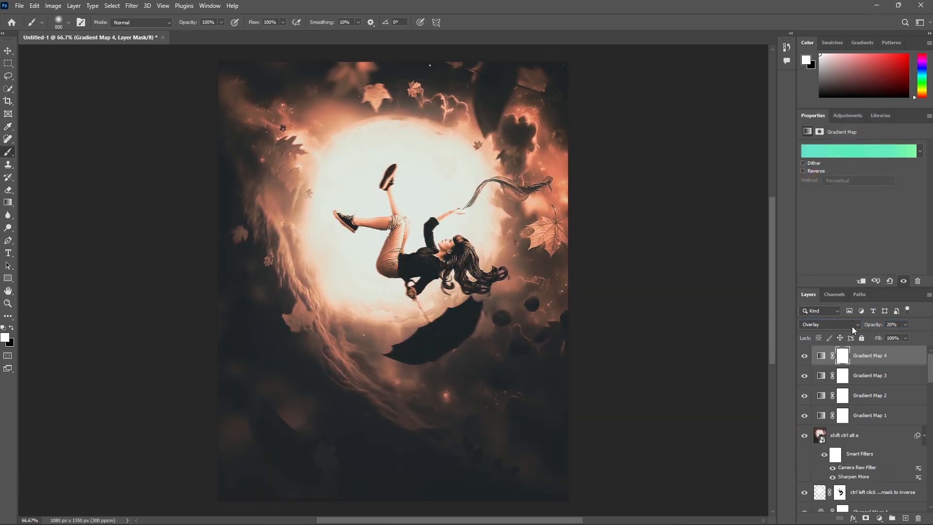
Stamp all visible layers into a new layer named "shift ctrl alt e" and convert it to a smart object
{"action": "key", "text": "ctrl+shift+alt+e"}
{"action": "double_click", "coordinate": [841, 356]}
{"action": "type", "text": "shift"}
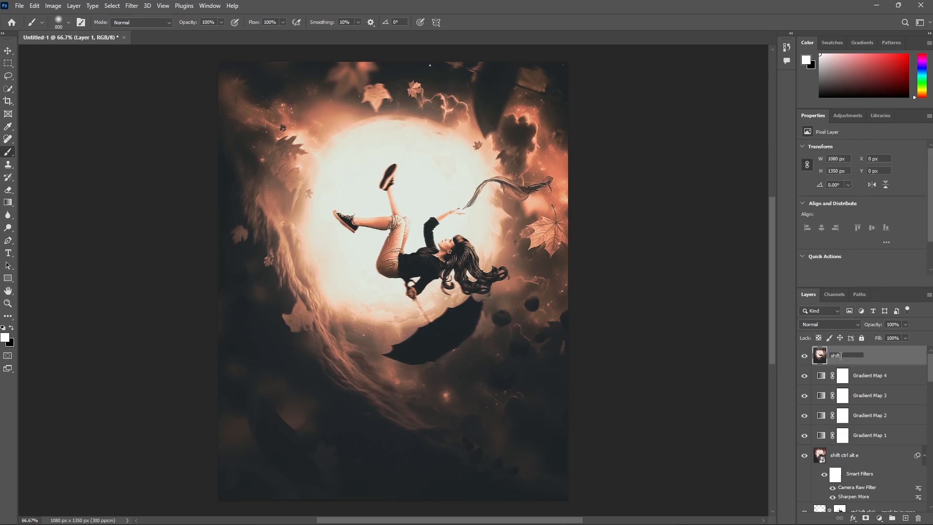
{"action": "type", "text": " ctrl alt e"}
{"action": "key", "text": "Return"}
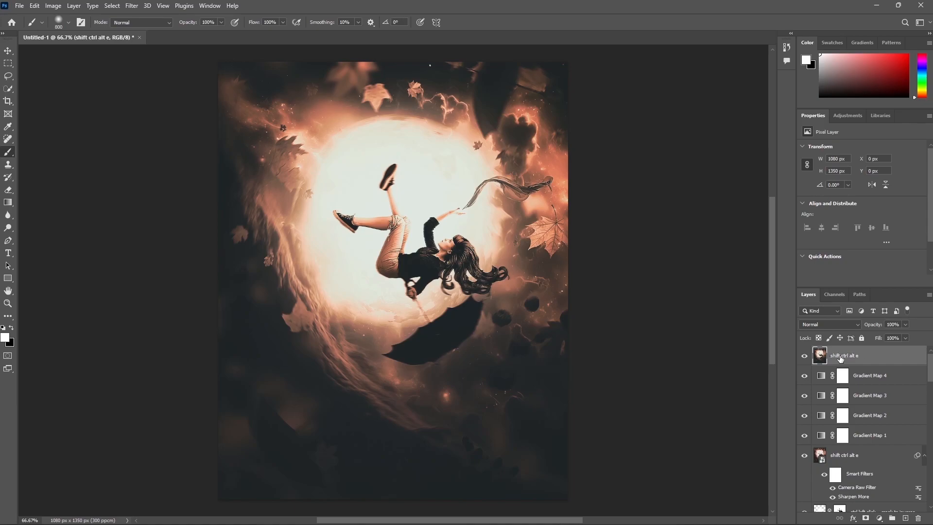
{"action": "right_click", "coordinate": [841, 357]}
{"action": "left_click", "coordinate": [777, 248]}
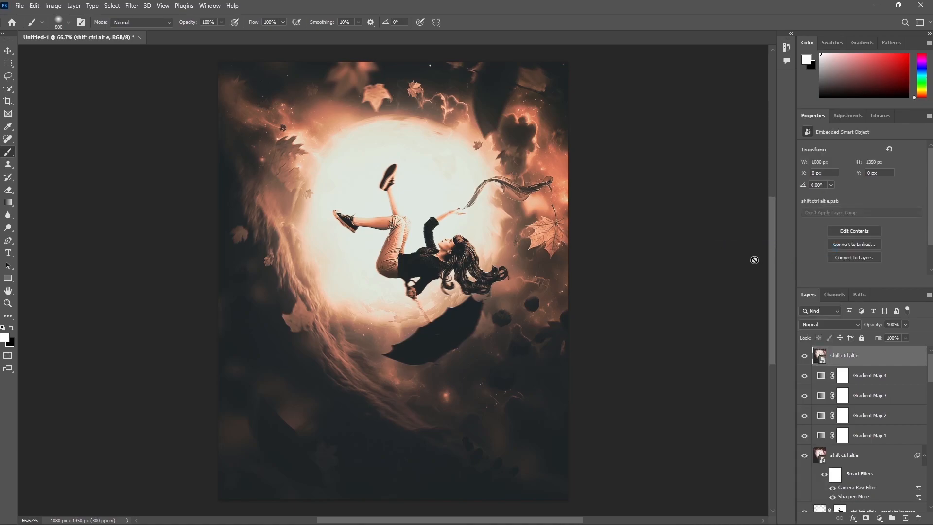
Apply the Stylize Wind filter to the new stamped smart object
{"action": "left_click", "coordinate": [131, 6]}
{"action": "mouse_move", "coordinate": [139, 200]}
{"action": "left_click", "coordinate": [267, 268]}
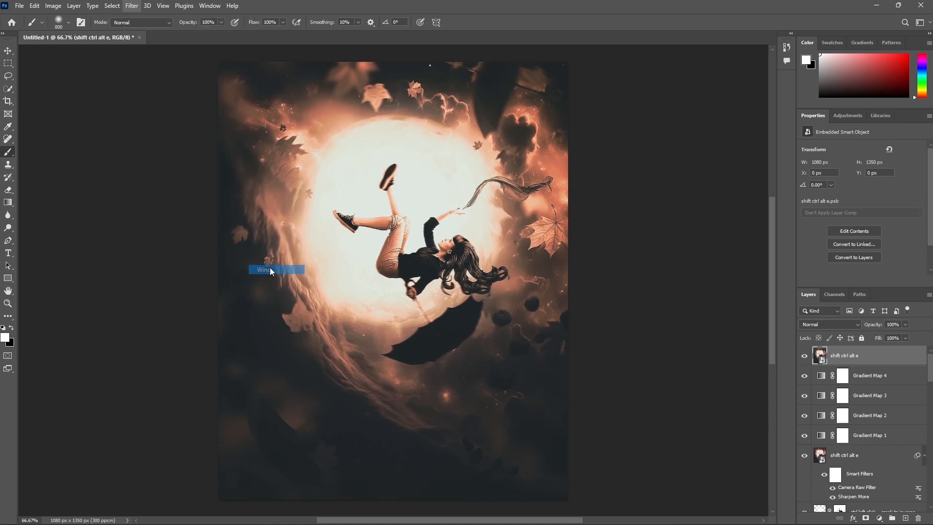
{"action": "left_click", "coordinate": [732, 125]}
Invert the Wind filter mask and paint white with a 175 px brush along the nebula swirl and above the glowing moon
{"action": "left_click", "coordinate": [835, 374]}
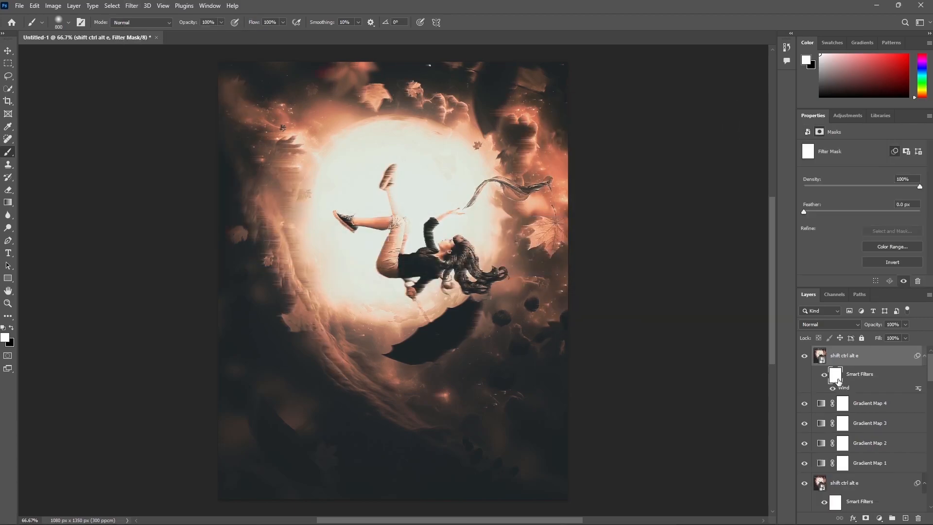
{"action": "key", "text": "ctrl+i"}
{"action": "key", "text": "["}
{"action": "key", "text": "["}
{"action": "key", "text": "["}
{"action": "key", "text": "["}
{"action": "key", "text": "["}
{"action": "key", "text": "["}
{"action": "mouse_move", "coordinate": [258, 173]}
{"action": "left_mouse_down"}
{"action": "mouse_move", "coordinate": [276, 247]}
{"action": "mouse_move", "coordinate": [386, 380]}
{"action": "mouse_move", "coordinate": [432, 416]}
{"action": "left_mouse_up"}
{"action": "mouse_move", "coordinate": [320, 125]}
{"action": "left_mouse_down"}
{"action": "mouse_move", "coordinate": [440, 86]}
{"action": "mouse_move", "coordinate": [547, 141]}
{"action": "mouse_move", "coordinate": [612, 146]}
{"action": "left_mouse_up"}
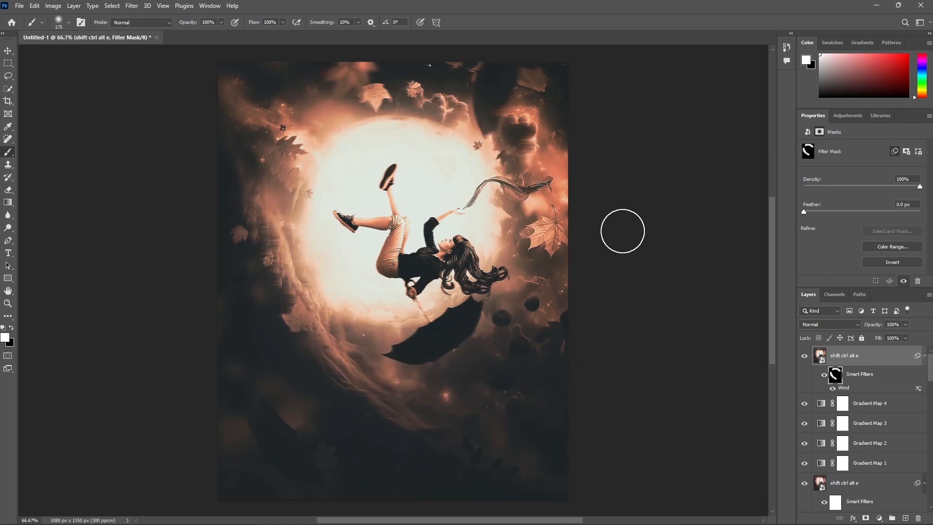
Reduce the brush size to 30 px for finer painting on the Wind filter mask
{"action": "key", "text": "bracketleft"}
{"action": "key", "text": "bracketleft"}
{"action": "key", "text": "bracketleft"}
{"action": "key", "text": "bracketleft"}
{"action": "key", "text": "bracketleft"}
{"action": "key", "text": "bracketleft"}
{"action": "key", "text": "bracketleft"}
{"action": "key", "text": "bracketleft"}
{"action": "key", "text": "bracketleft"}
{"action": "key", "text": "bracketleft"}
{"action": "key", "text": "bracketleft"}
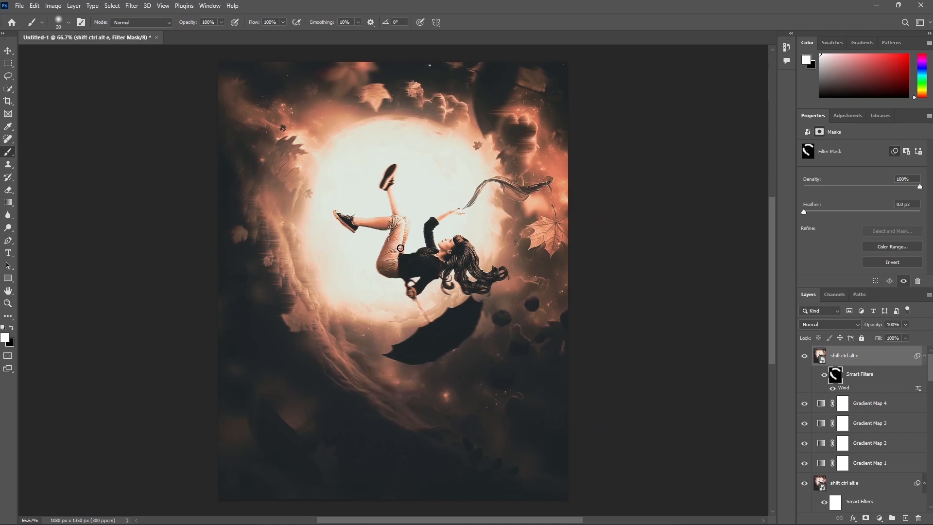